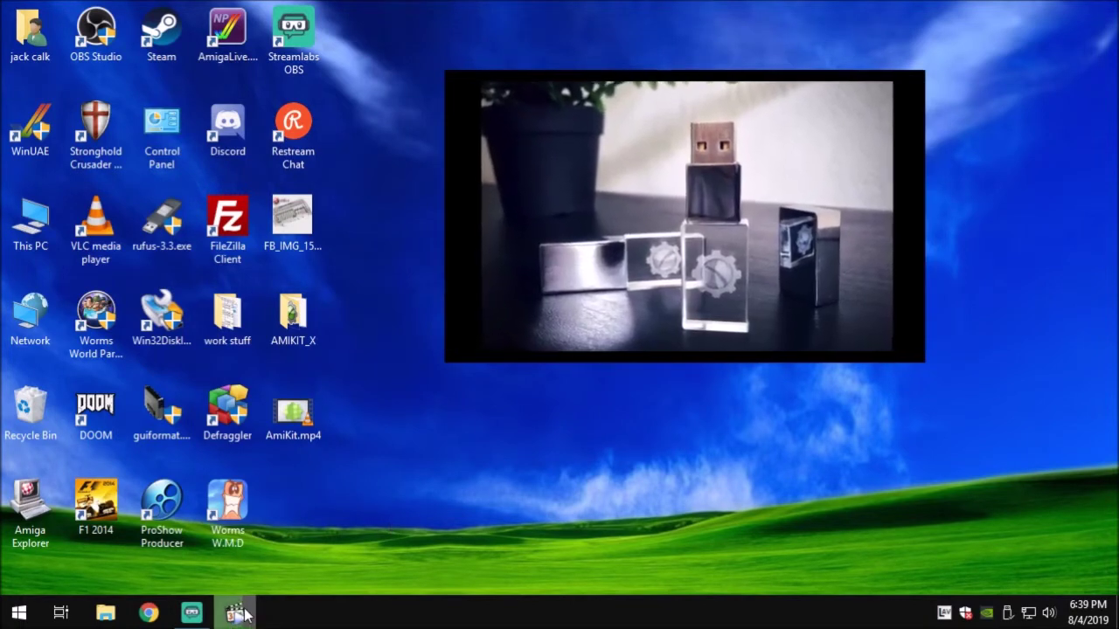
Close the AmiKit.mp4 video and start amikitxe-setup.exe from the AMIKIT_X folder on the desktop, closing the folder window.
{"action": "mouse_move", "coordinate": [241, 614]}
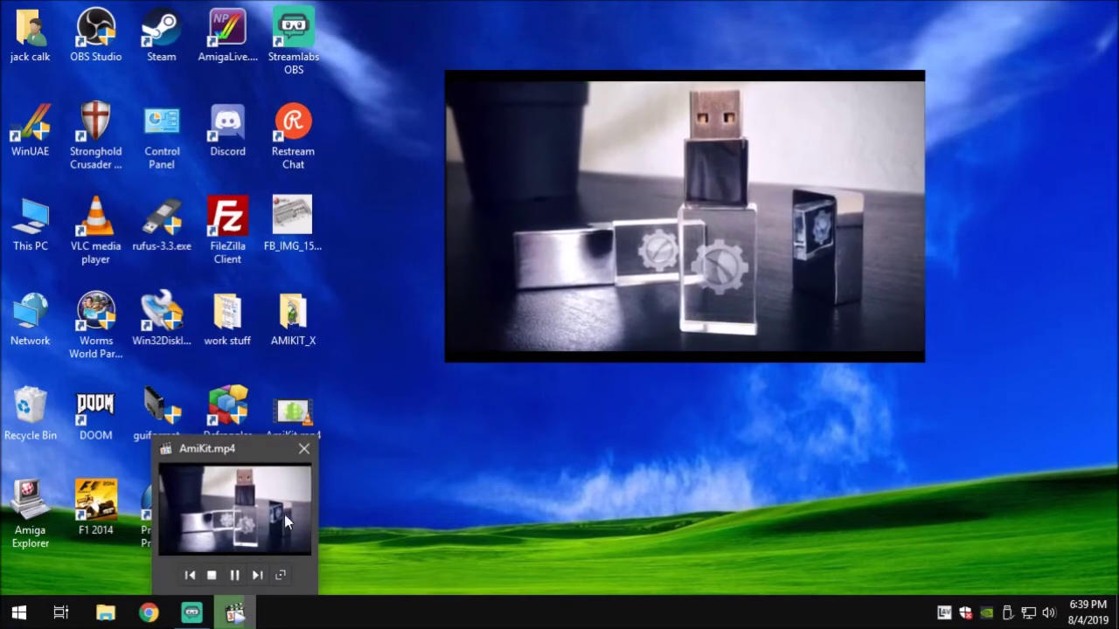
{"action": "left_click", "coordinate": [303, 453]}
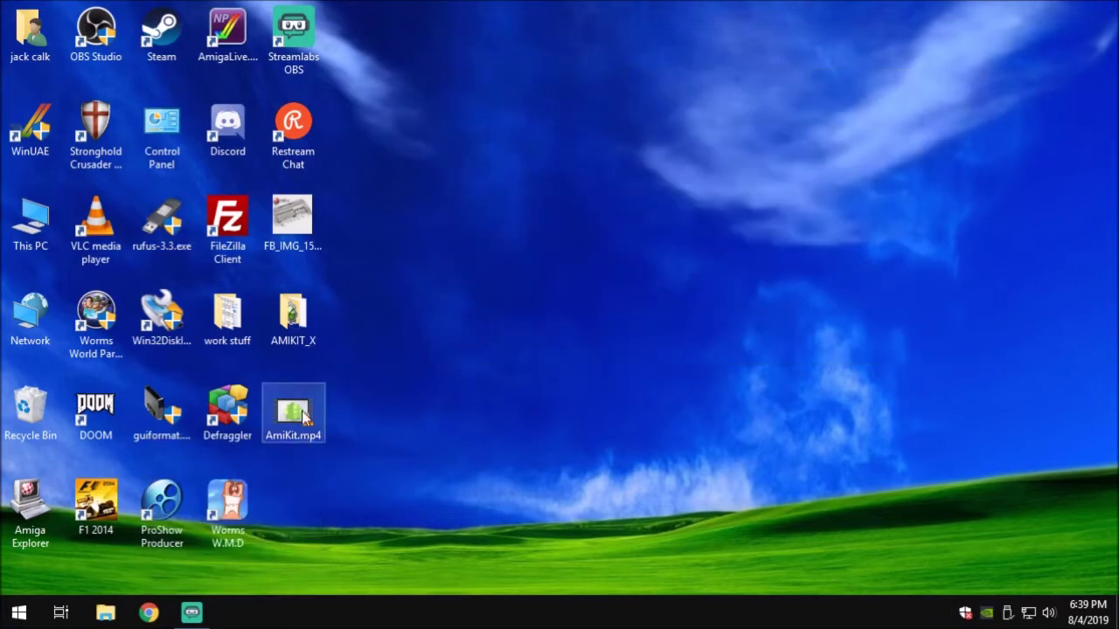
{"action": "double_click", "coordinate": [297, 320]}
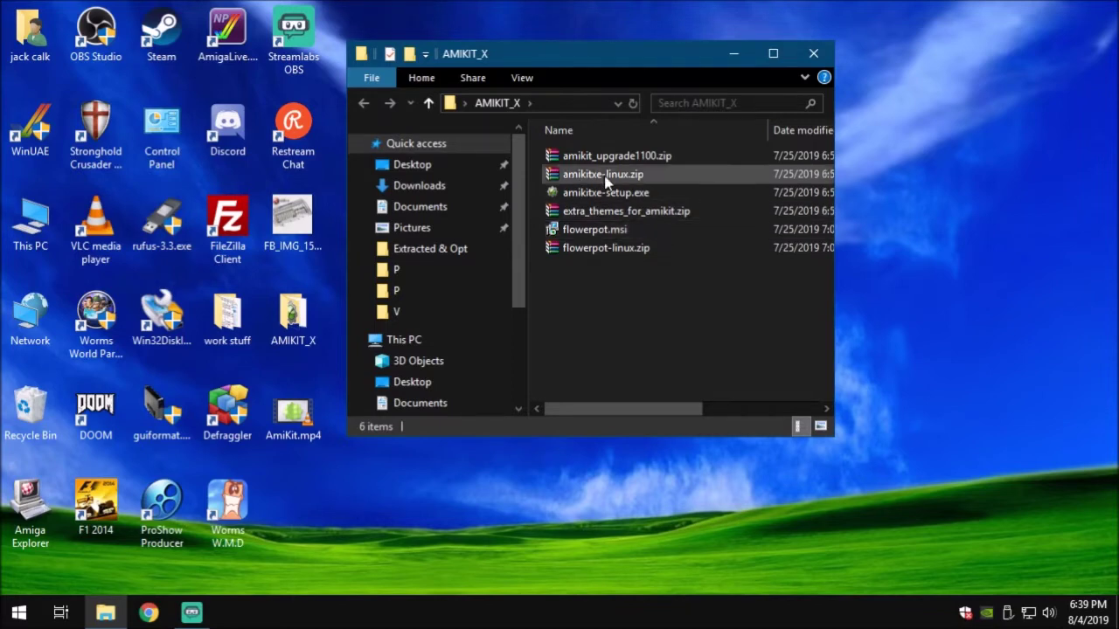
{"action": "mouse_move", "coordinate": [605, 203]}
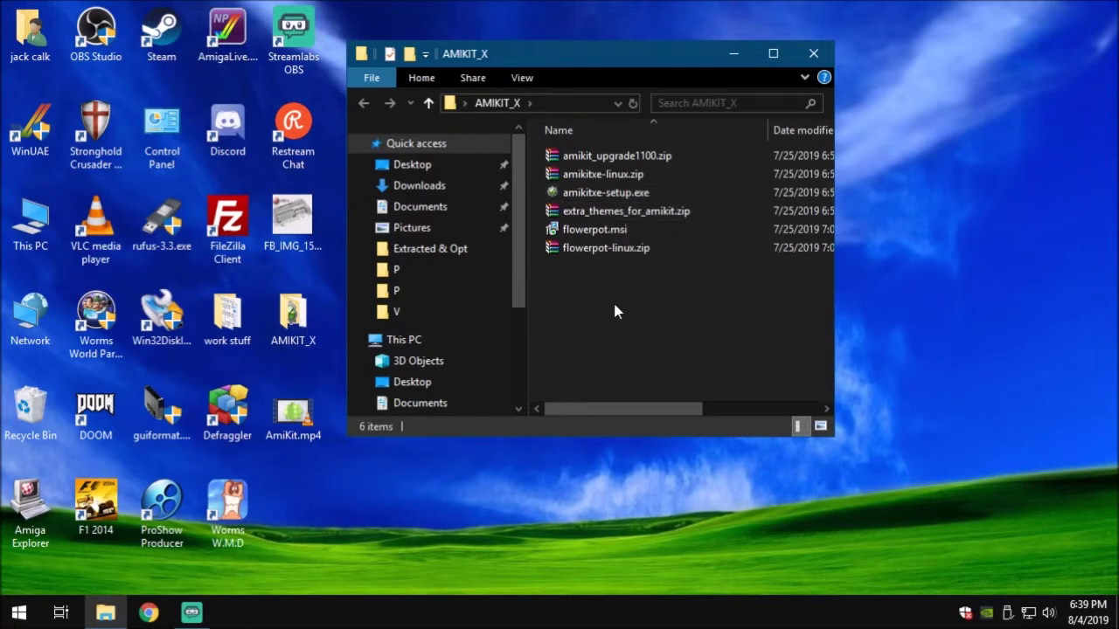
{"action": "double_click", "coordinate": [614, 194]}
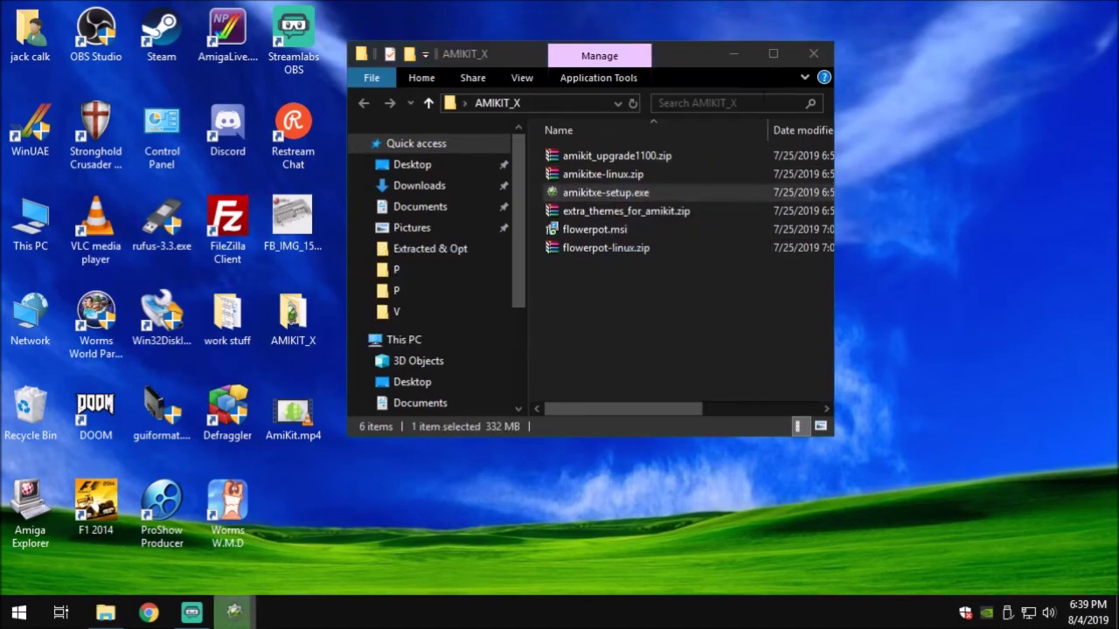
{"action": "left_click", "coordinate": [815, 51]}
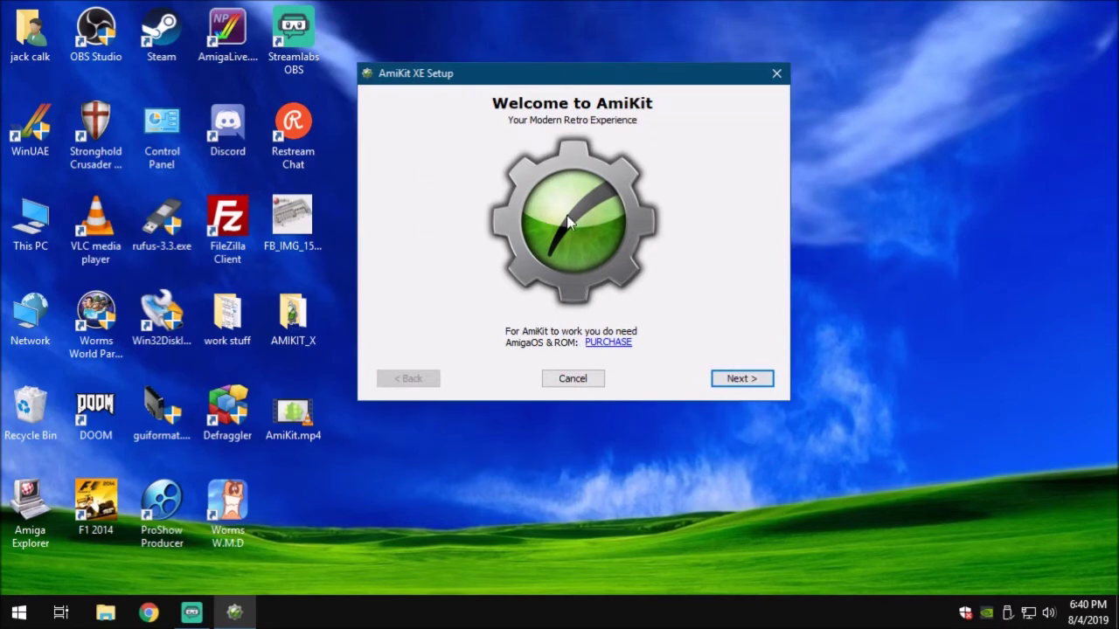
Install AmiKit XE in C:\Program Files (x86)\AmiKit XE\ and finish setup with the ROM location and Picasso96.lha 2.0 download options enabled.
{"action": "left_click", "coordinate": [742, 379]}
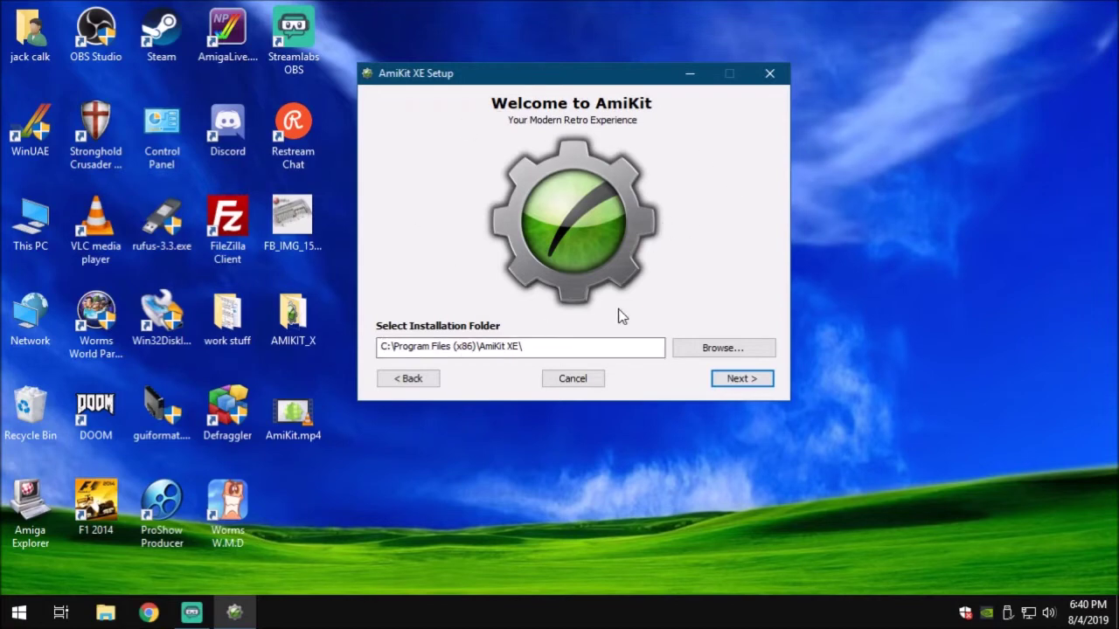
{"action": "left_click", "coordinate": [739, 379]}
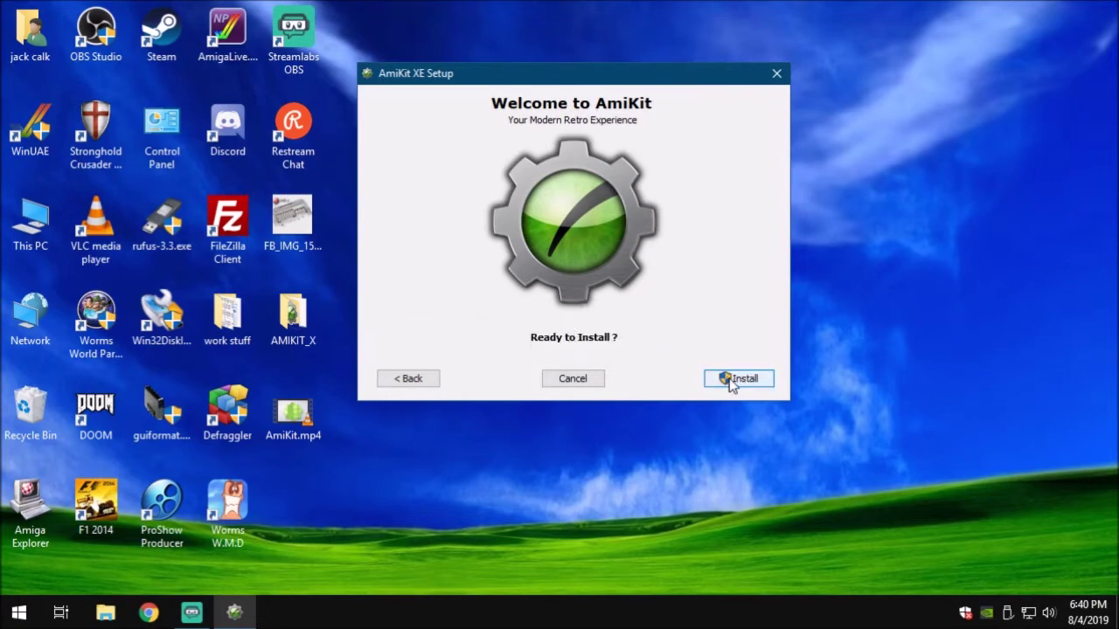
{"action": "left_click", "coordinate": [738, 379]}
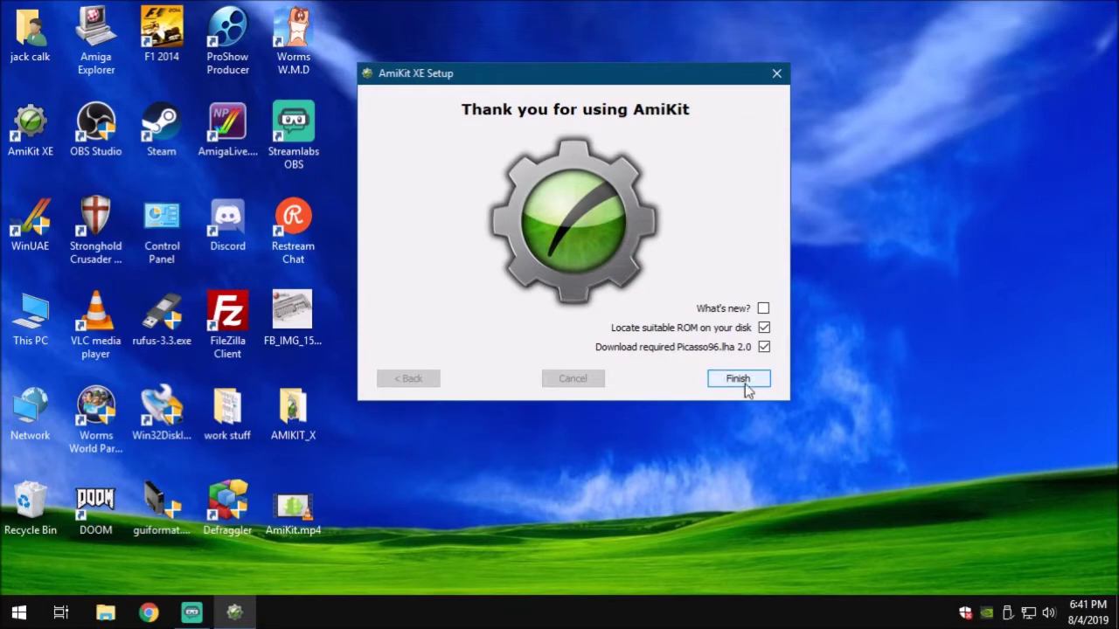
{"action": "left_click", "coordinate": [746, 379]}
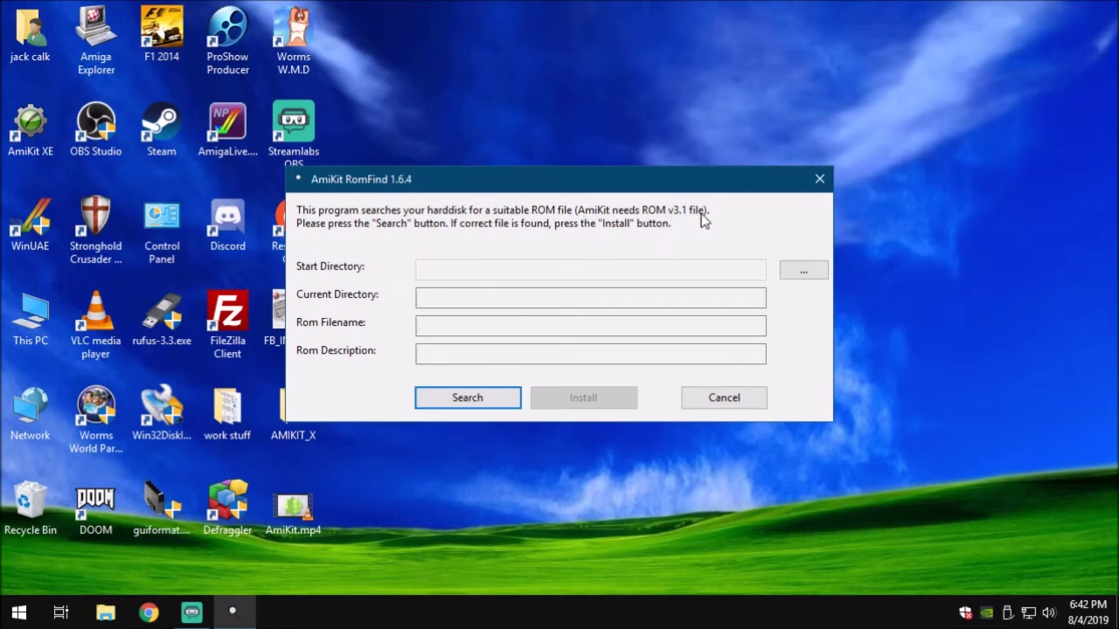
Set the RomFind start directory to D:\BANANAMAN\EMU\AMIGA EMU\Amiga Kickstart Roms.
{"action": "left_click", "coordinate": [812, 272]}
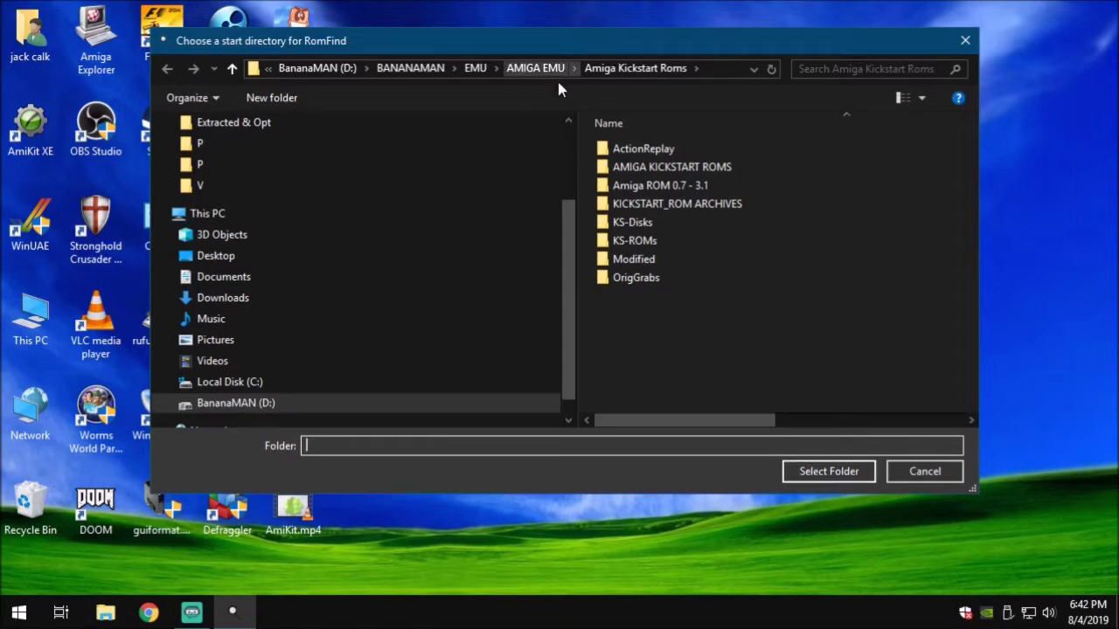
{"action": "left_click", "coordinate": [231, 69]}
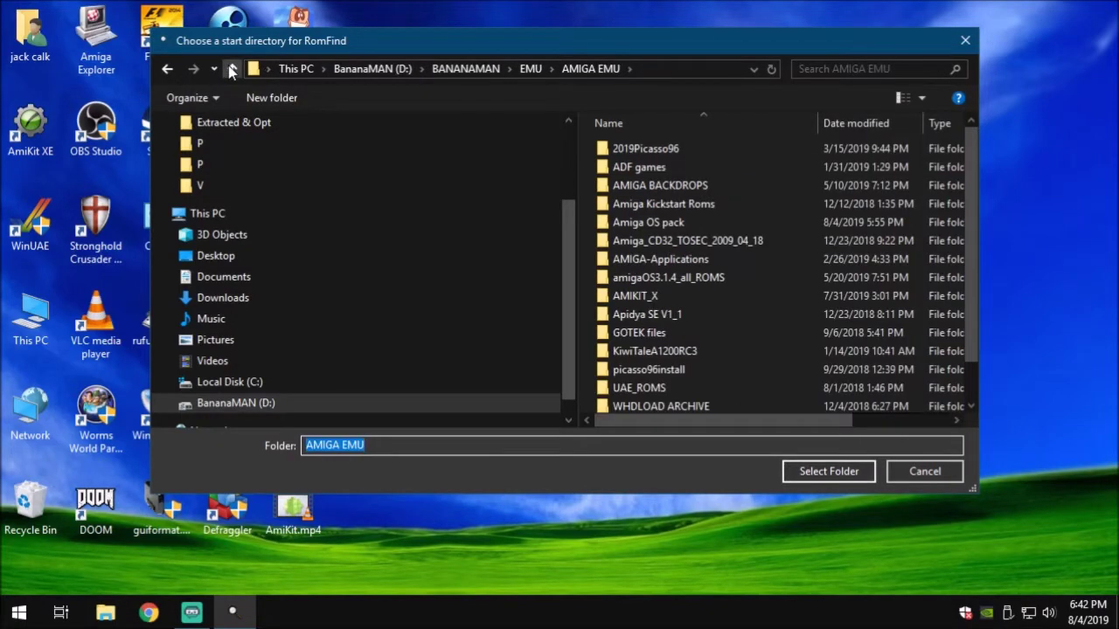
{"action": "double_click", "coordinate": [667, 205]}
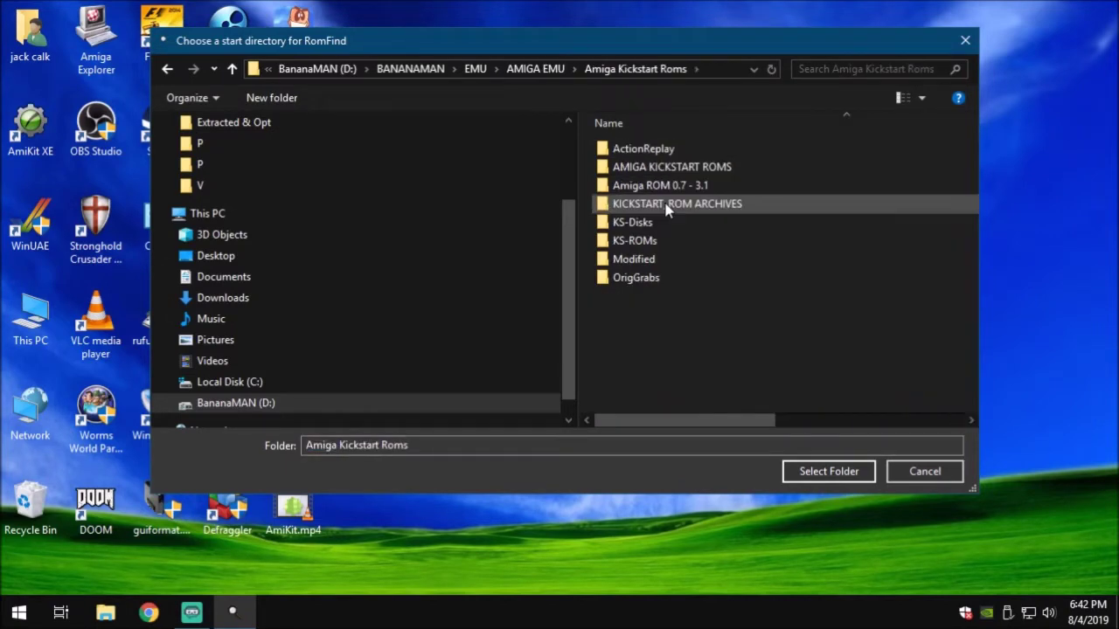
{"action": "left_click", "coordinate": [854, 471]}
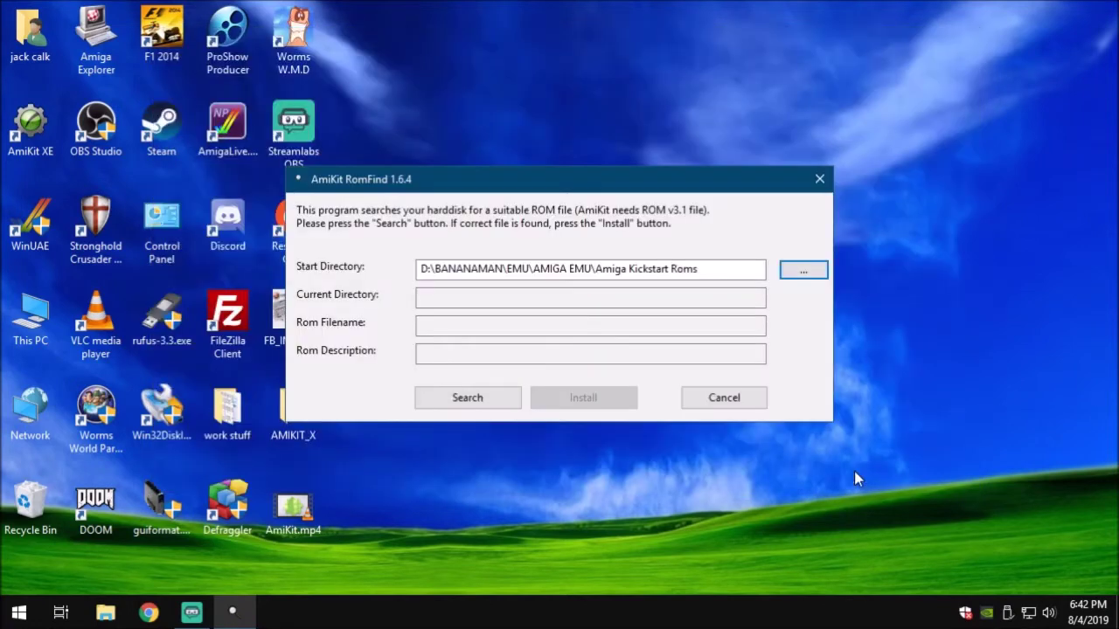
Search the start directory for a suitable ROM and install KS ROM v3.1 (A1200).
{"action": "left_click", "coordinate": [466, 399]}
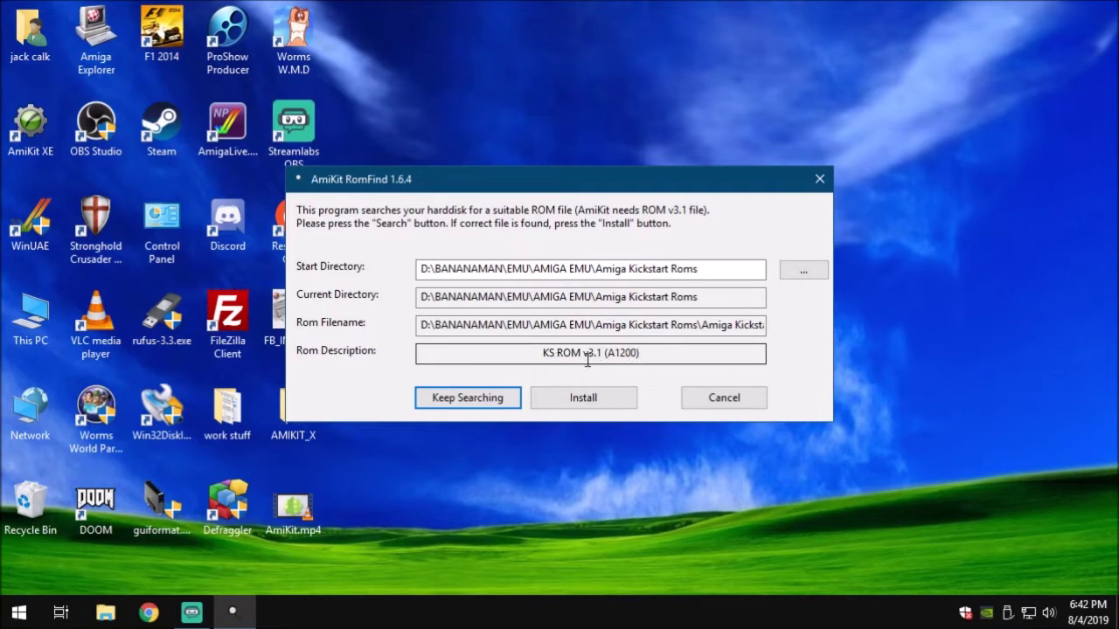
{"action": "left_click_drag", "start_coordinate": [642, 353], "coordinate": [537, 353]}
{"action": "left_click", "coordinate": [657, 352]}
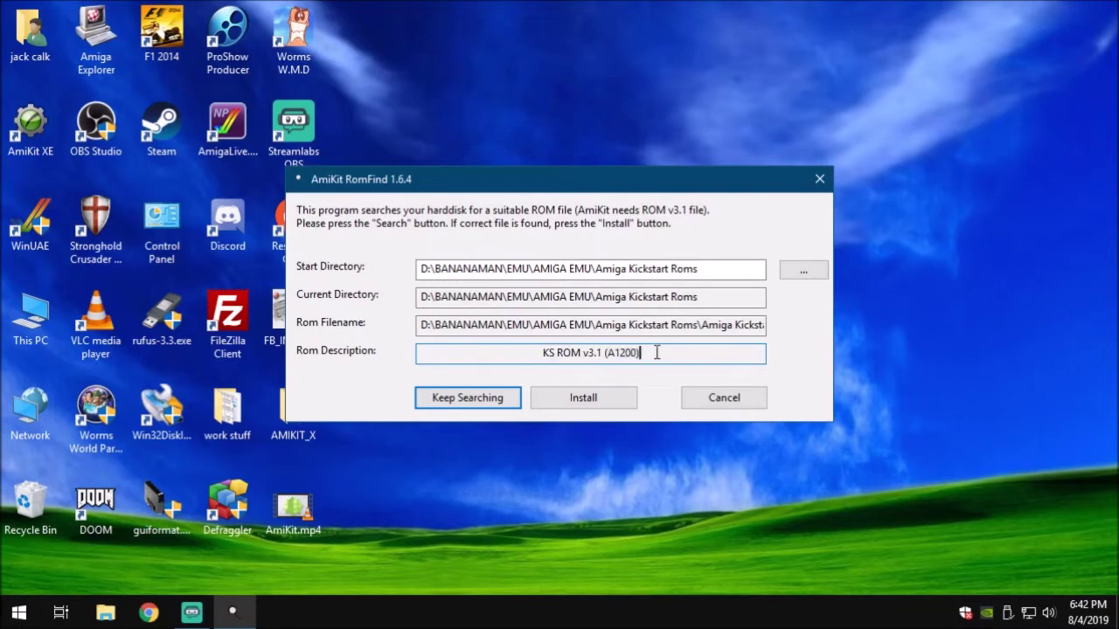
{"action": "left_click", "coordinate": [586, 398]}
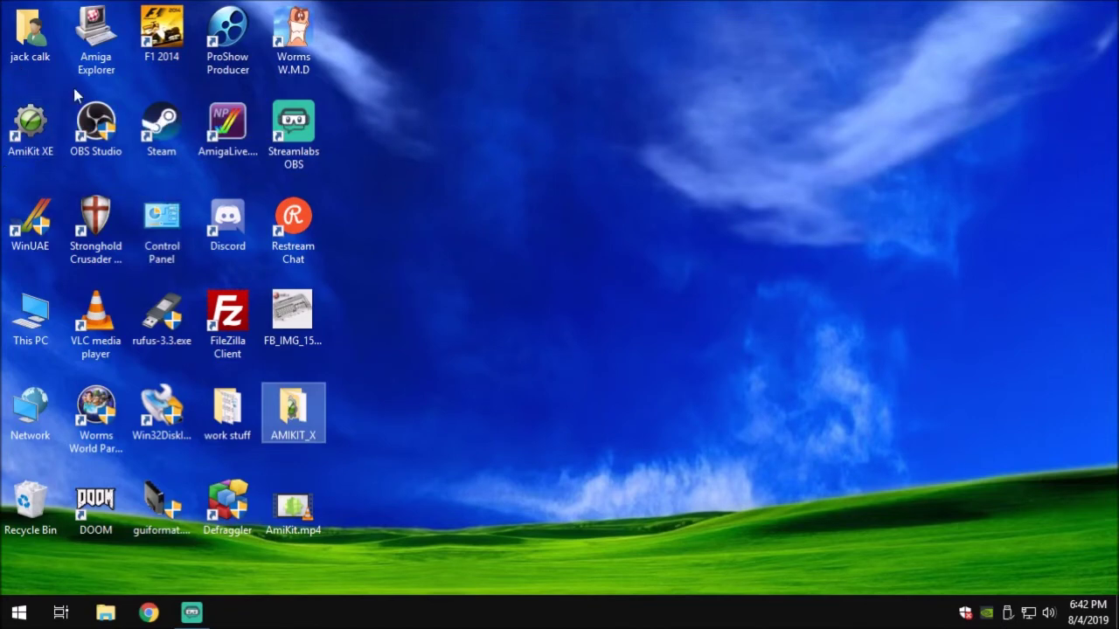
Launch AmiKit XE from the desktop and reposition its emulator window nearer the middle of the screen.
{"action": "double_click", "coordinate": [33, 129]}
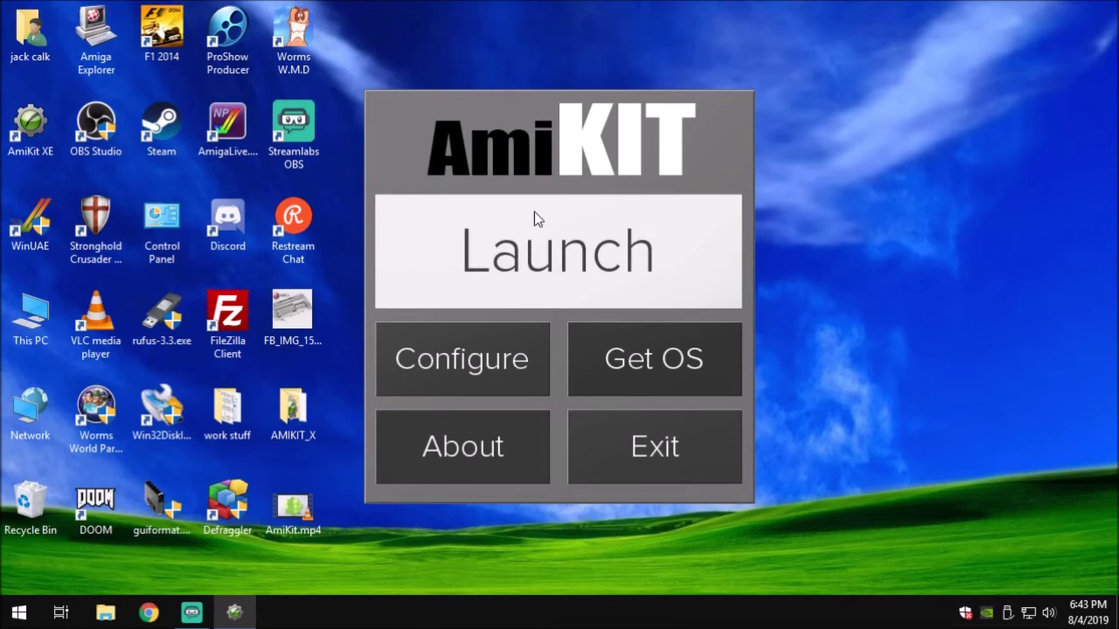
{"action": "left_click", "coordinate": [553, 253]}
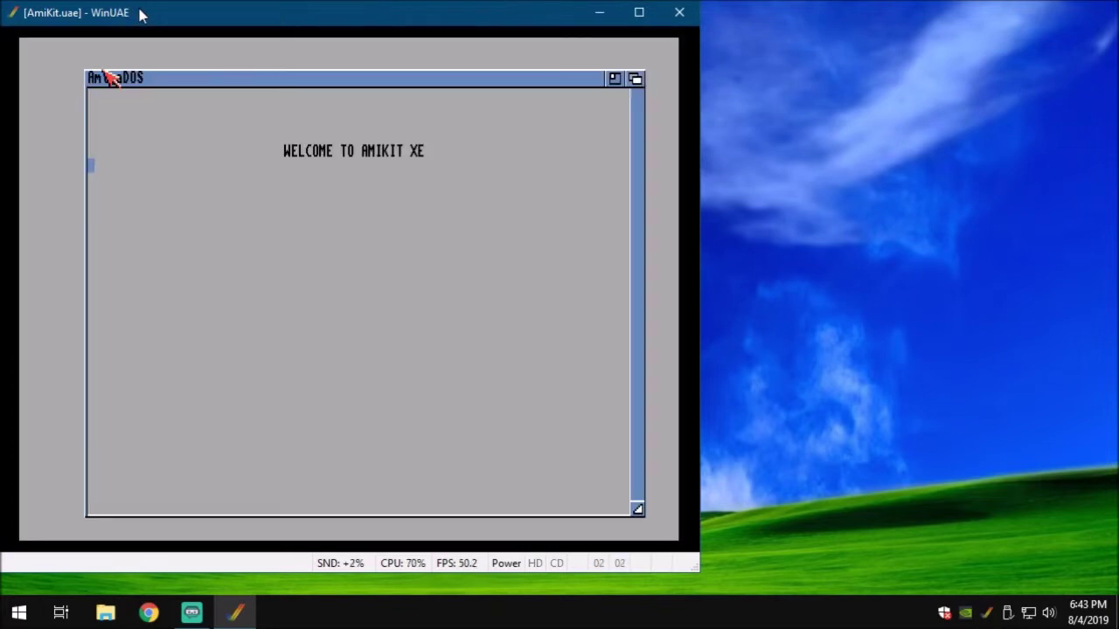
{"action": "left_click_drag", "start_coordinate": [125, 15], "coordinate": [337, 32]}
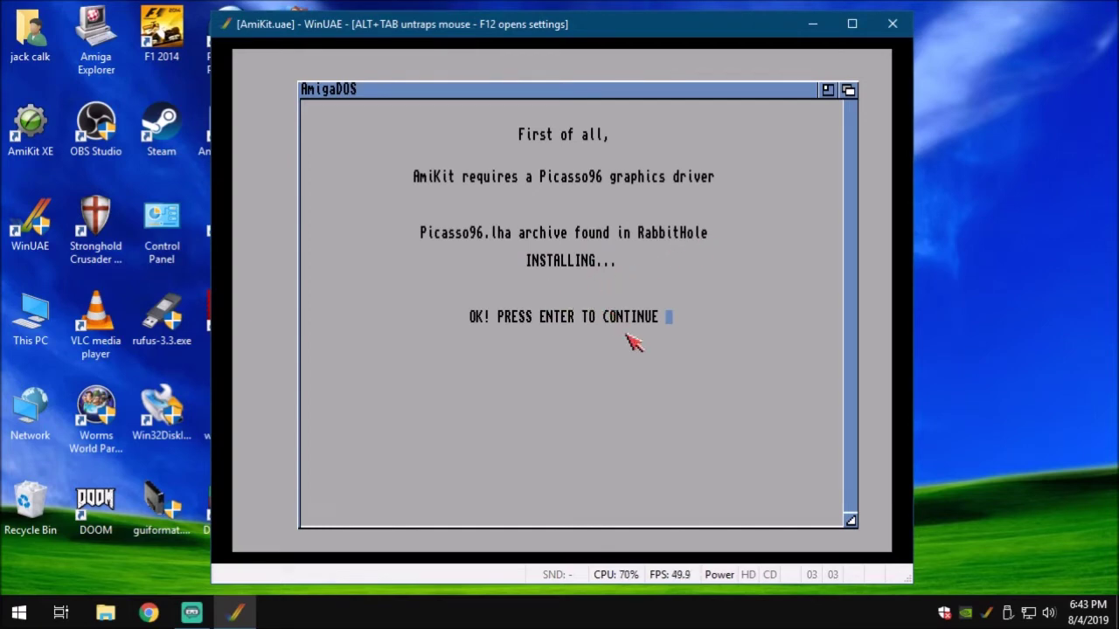
Continue past the Picasso96 installation with AmigaOS 3.9 as the import source, and bring up the emulator's CD & Hard drives settings.
{"action": "key", "text": "Return"}
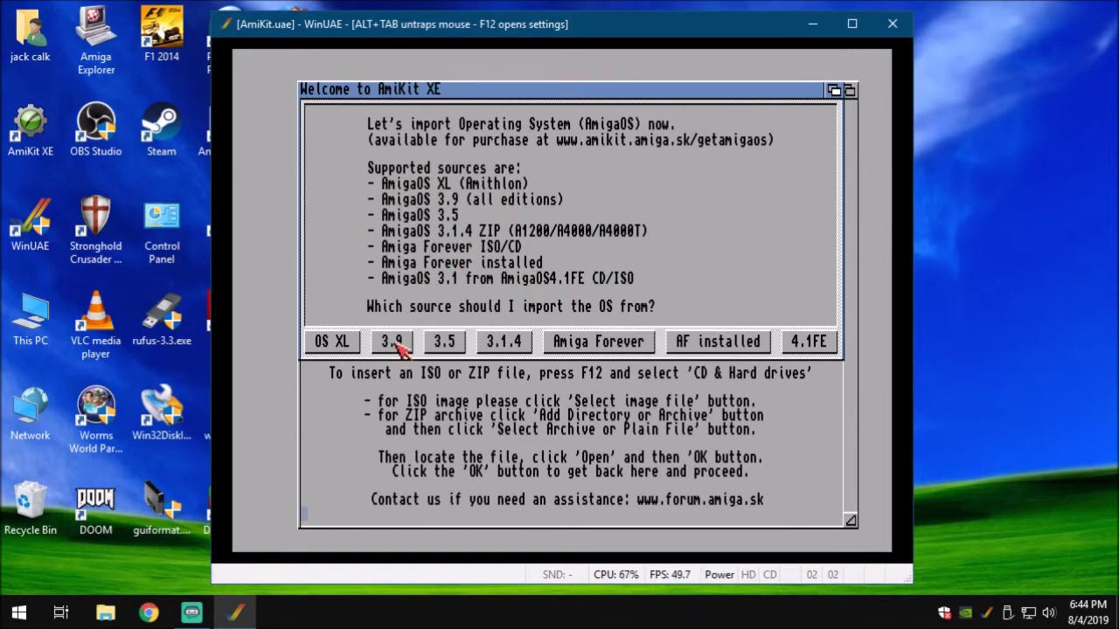
{"action": "left_click", "coordinate": [396, 342]}
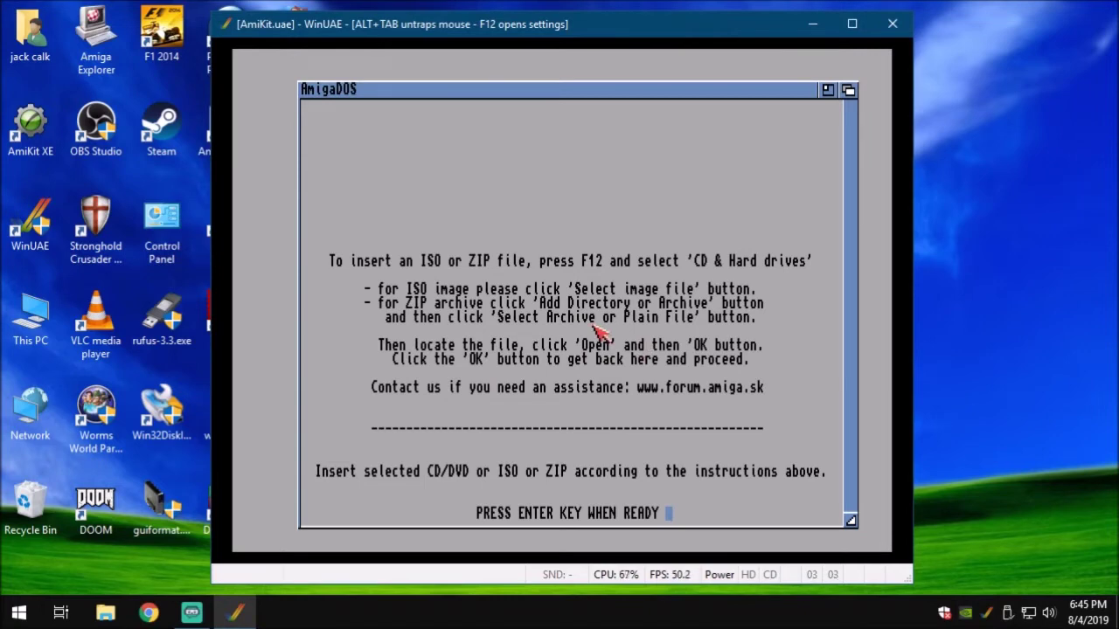
{"action": "key", "text": "F12"}
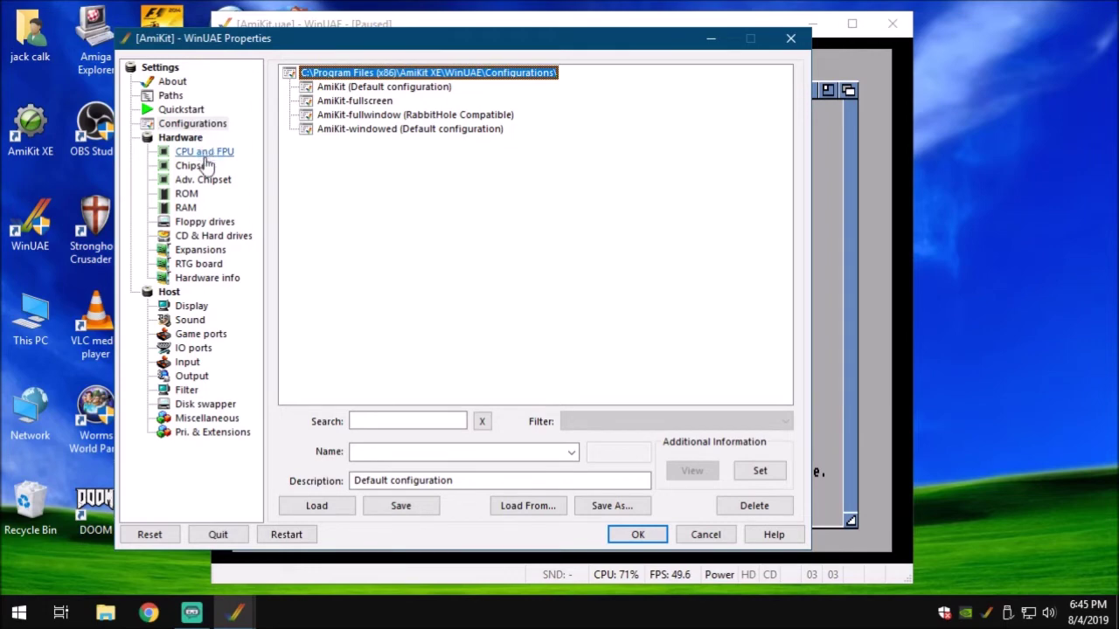
{"action": "left_click", "coordinate": [733, 25]}
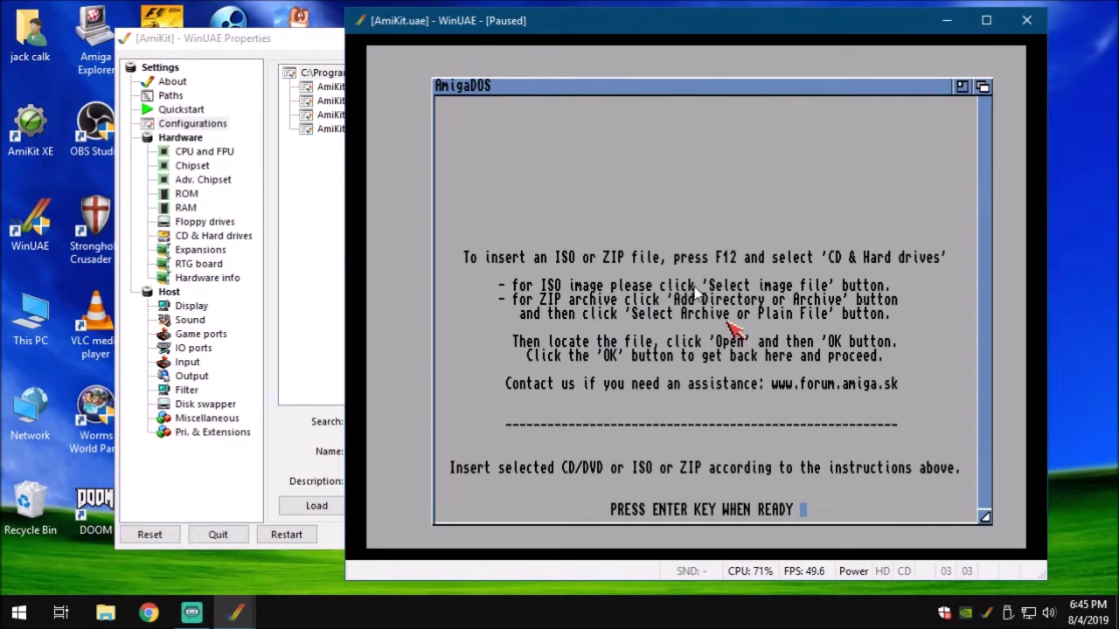
{"action": "left_click", "coordinate": [329, 41]}
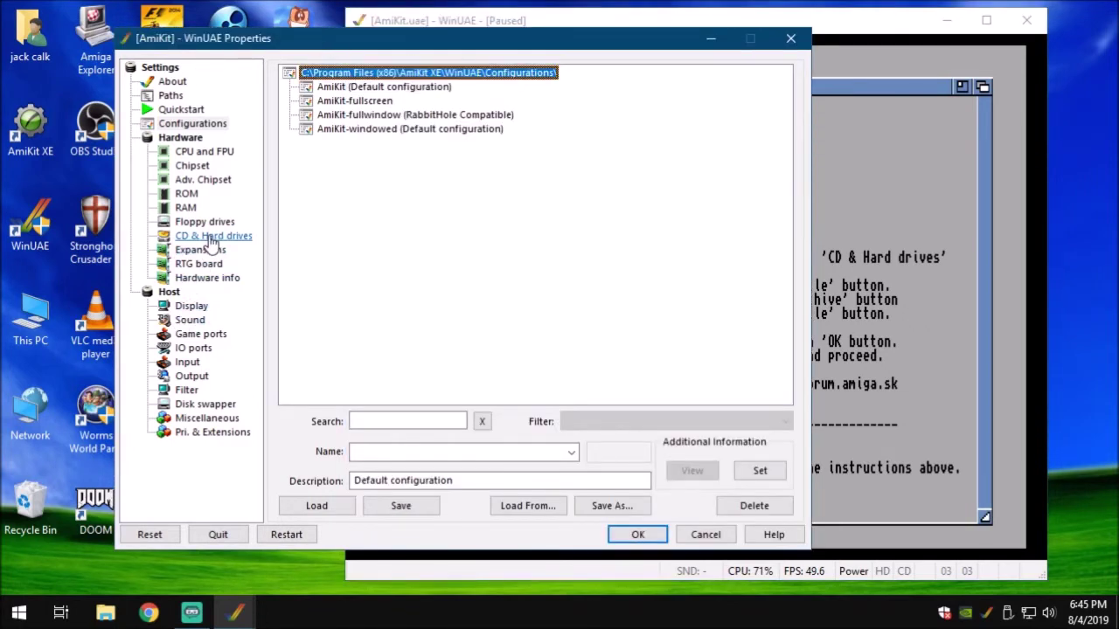
{"action": "left_click", "coordinate": [212, 238]}
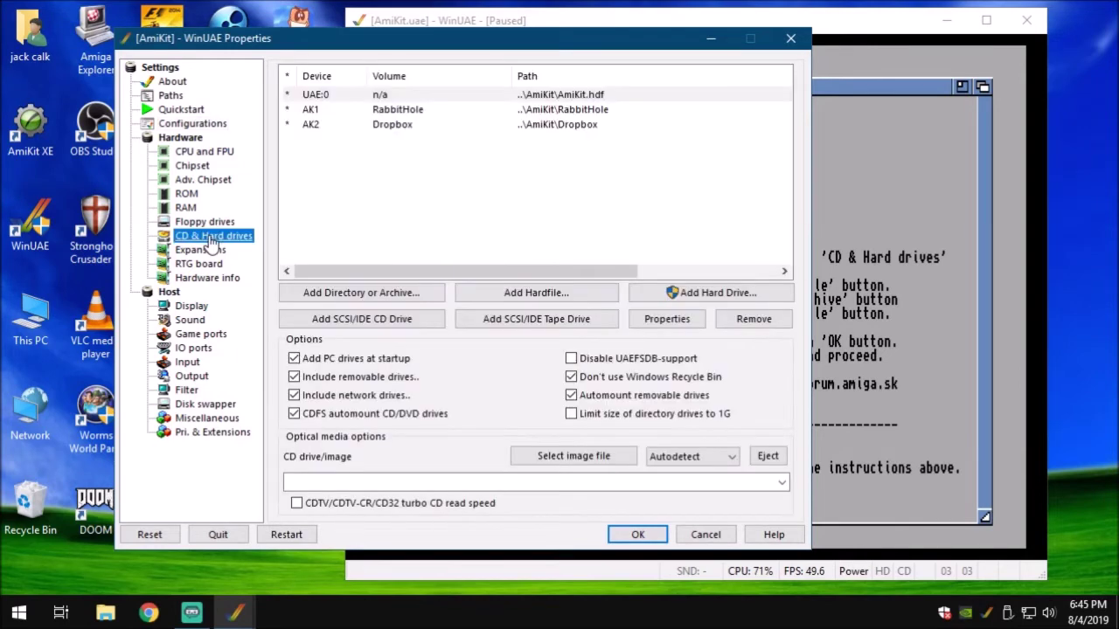
Load os3.9.ccd from D:\BANANAMAN\EMU\AMIGA EMU\Amiga OS pack\Os3.9 Amiga Iso\Os3.9 Amiga Iso as the CD image and apply the settings.
{"action": "left_click", "coordinate": [562, 457]}
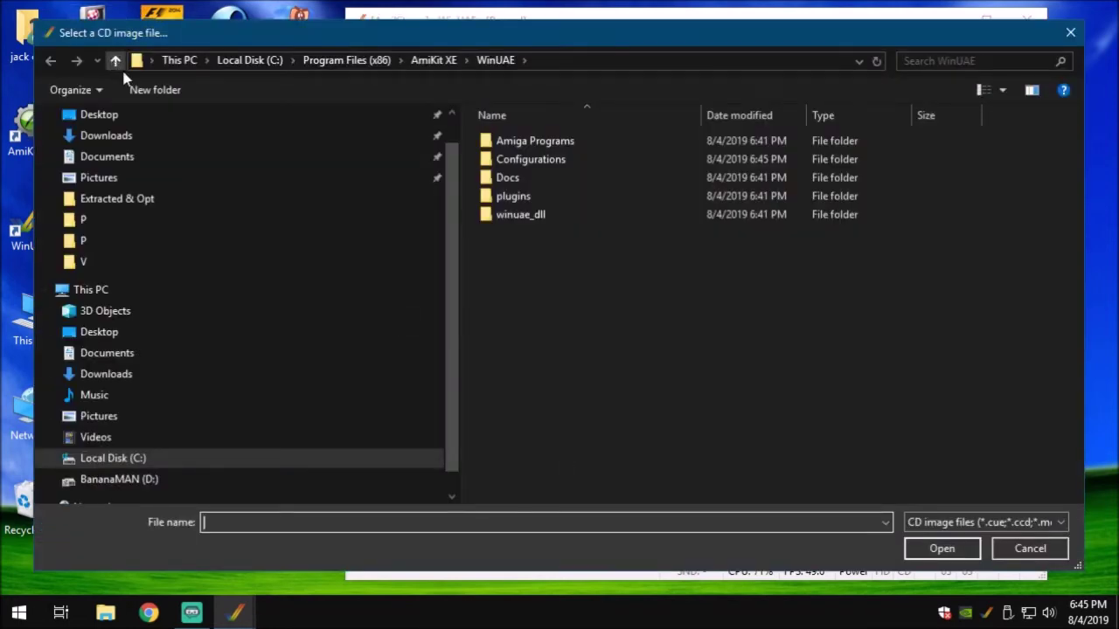
{"action": "left_click", "coordinate": [115, 483]}
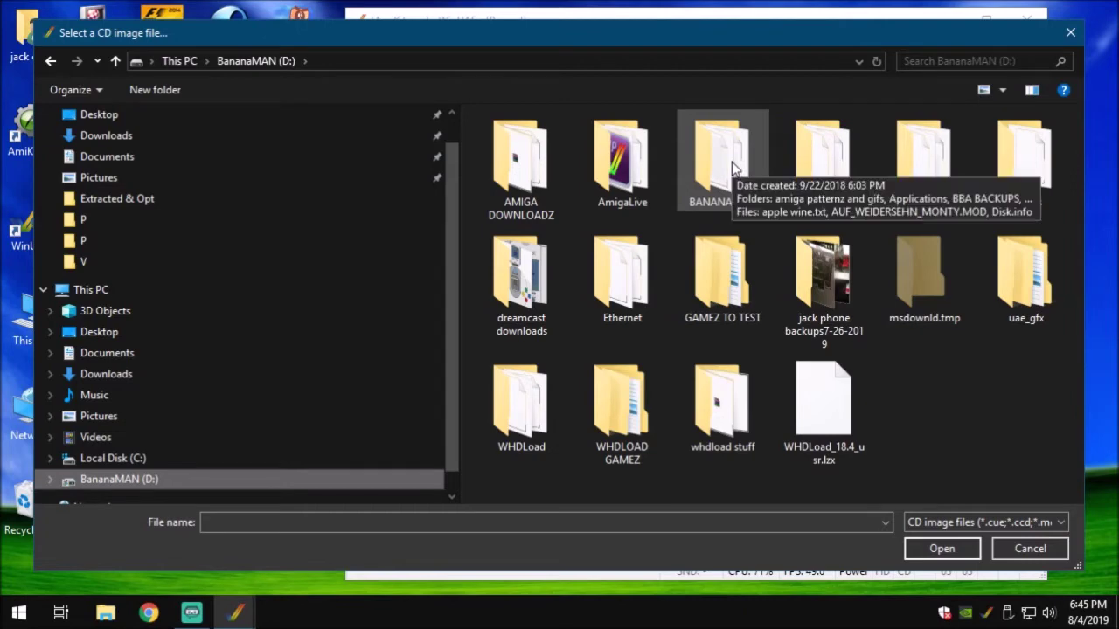
{"action": "double_click", "coordinate": [732, 162]}
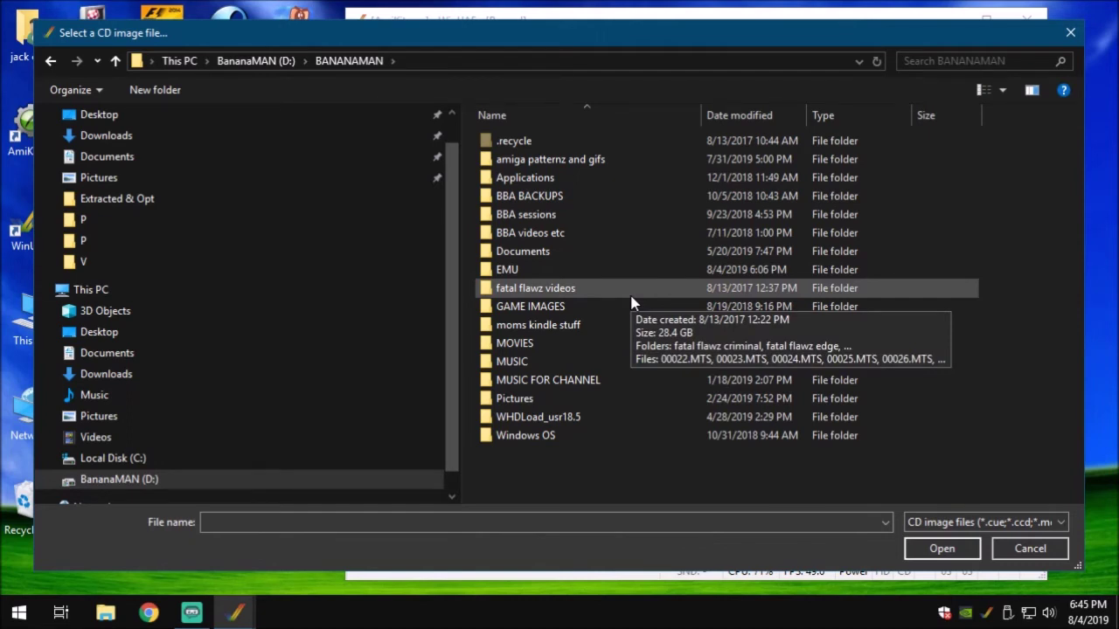
{"action": "double_click", "coordinate": [581, 269]}
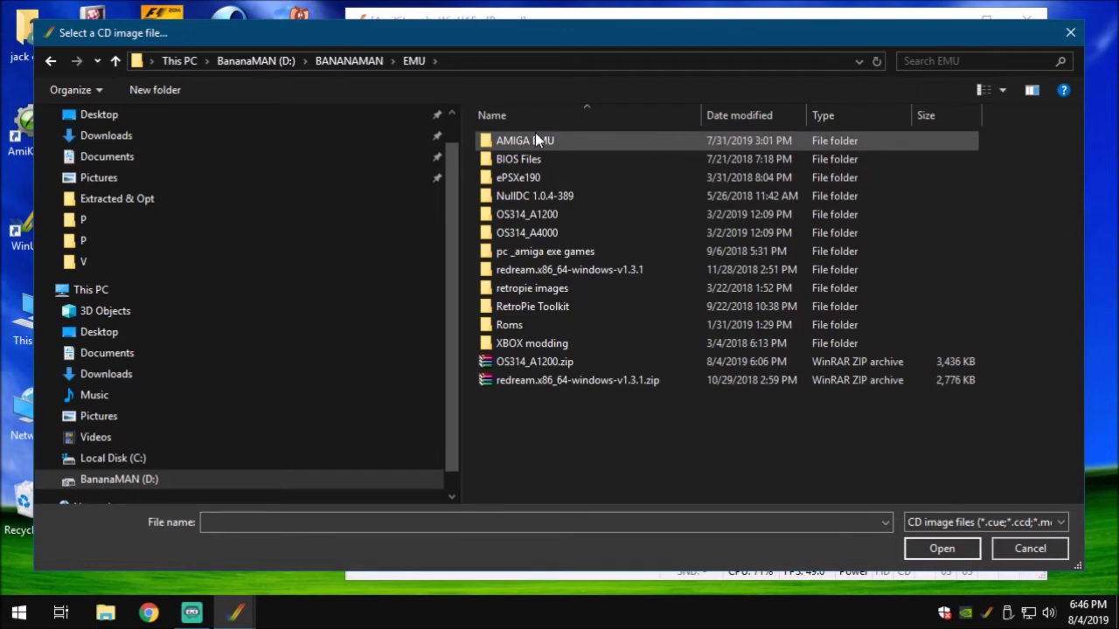
{"action": "double_click", "coordinate": [539, 145]}
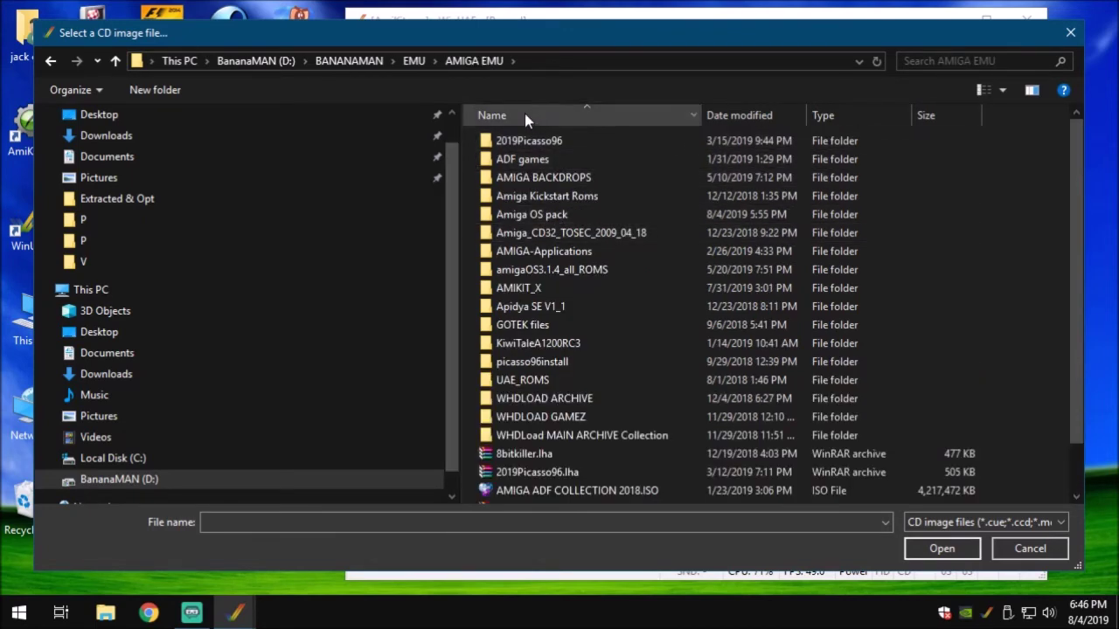
{"action": "double_click", "coordinate": [533, 216]}
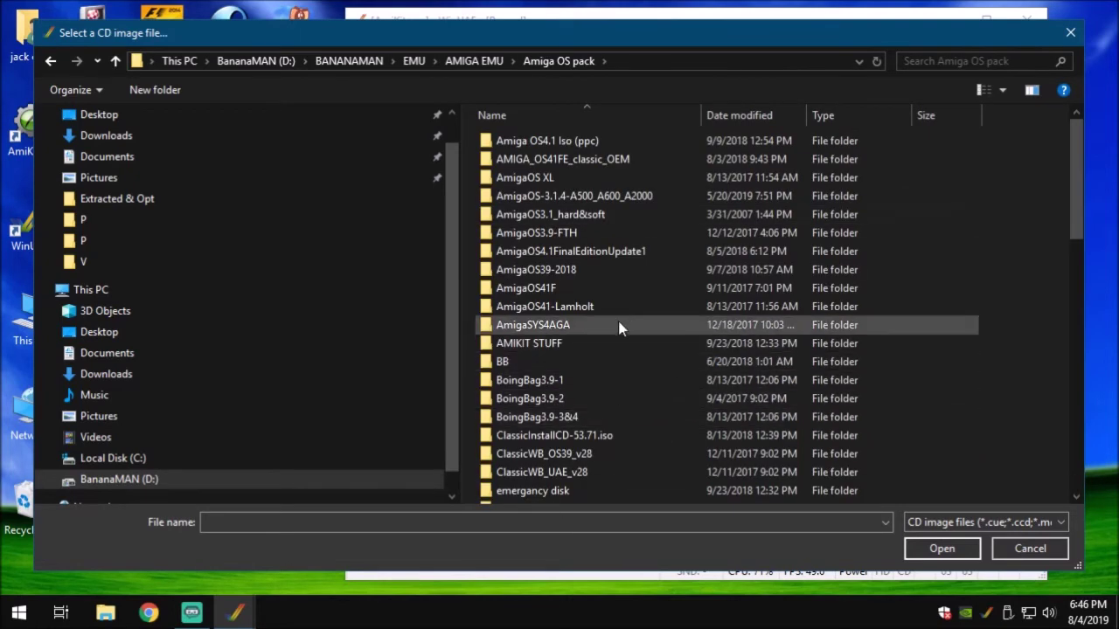
{"action": "scroll", "coordinate": [660, 332], "scroll_direction": "down", "scroll_amount": 2}
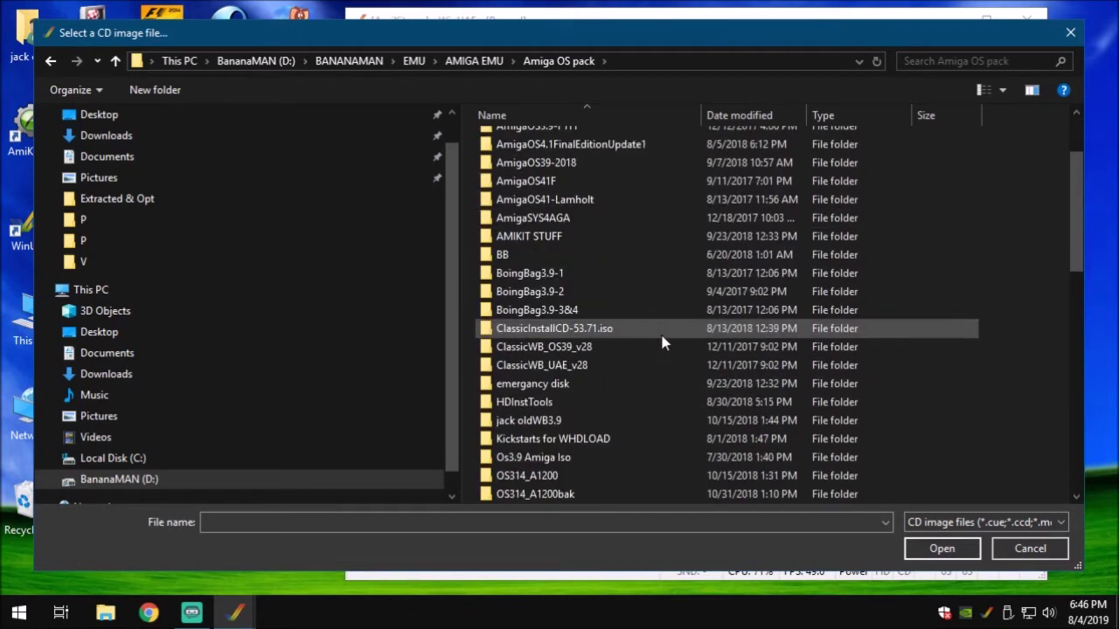
{"action": "scroll", "coordinate": [658, 332], "scroll_direction": "down", "scroll_amount": 1}
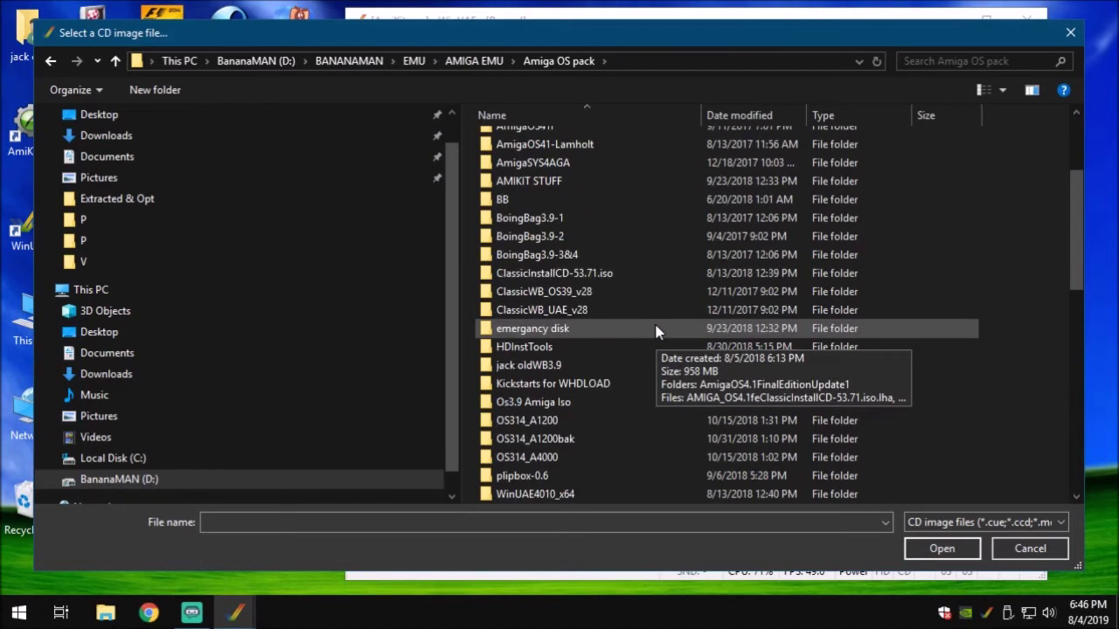
{"action": "double_click", "coordinate": [549, 403]}
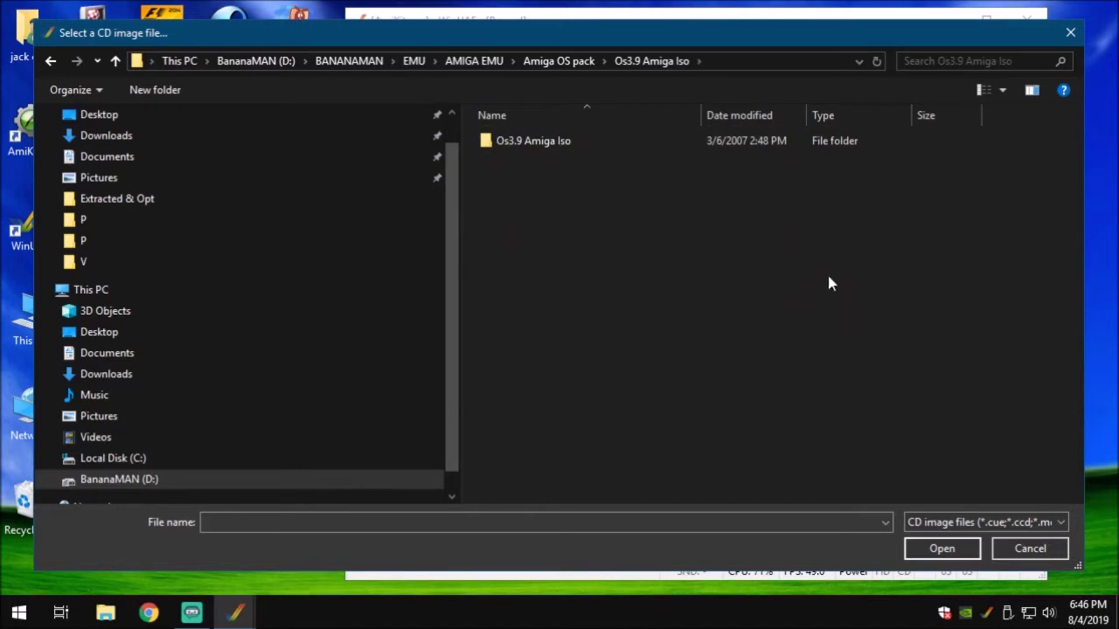
{"action": "double_click", "coordinate": [532, 140]}
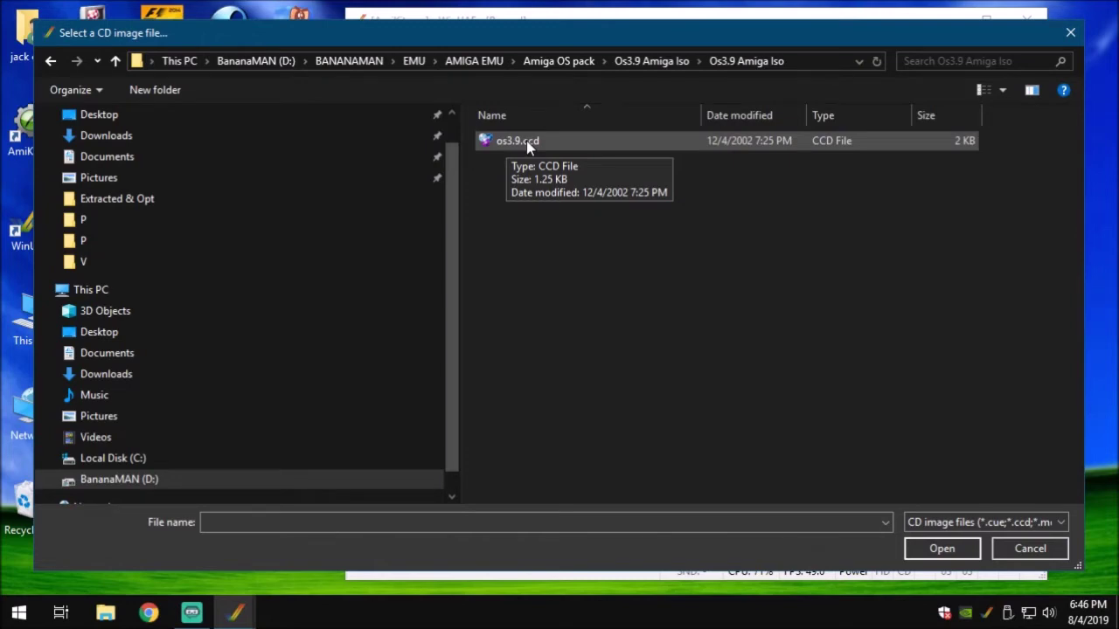
{"action": "double_click", "coordinate": [526, 141]}
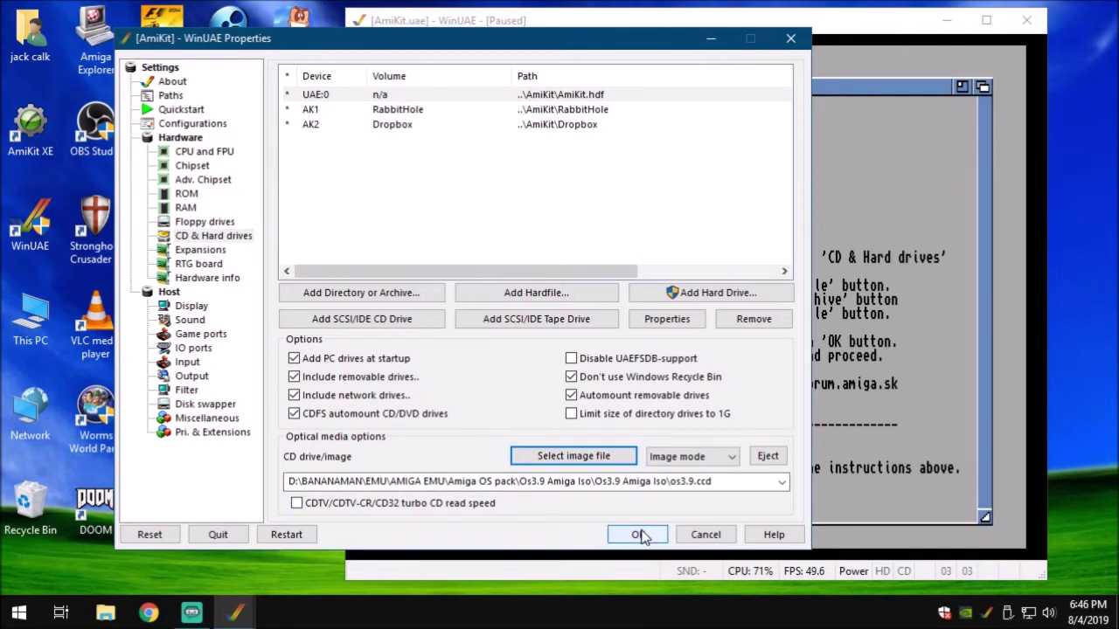
{"action": "left_click", "coordinate": [638, 535]}
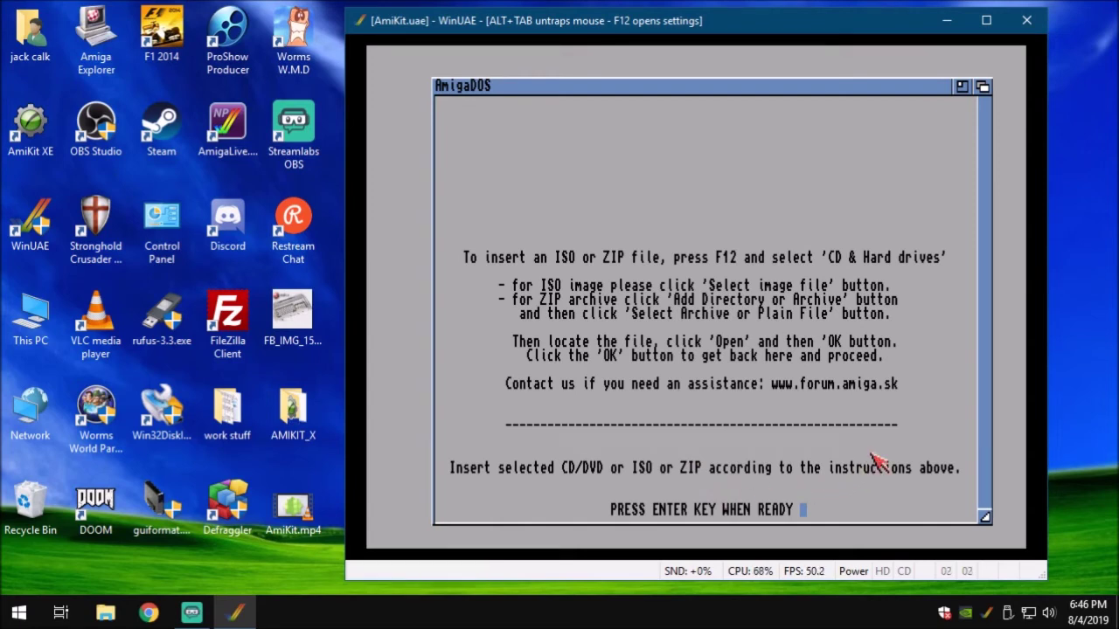
Move the emulator window further left on the desktop and continue the installation with the inserted CD image.
{"action": "middle_click", "coordinate": [713, 86]}
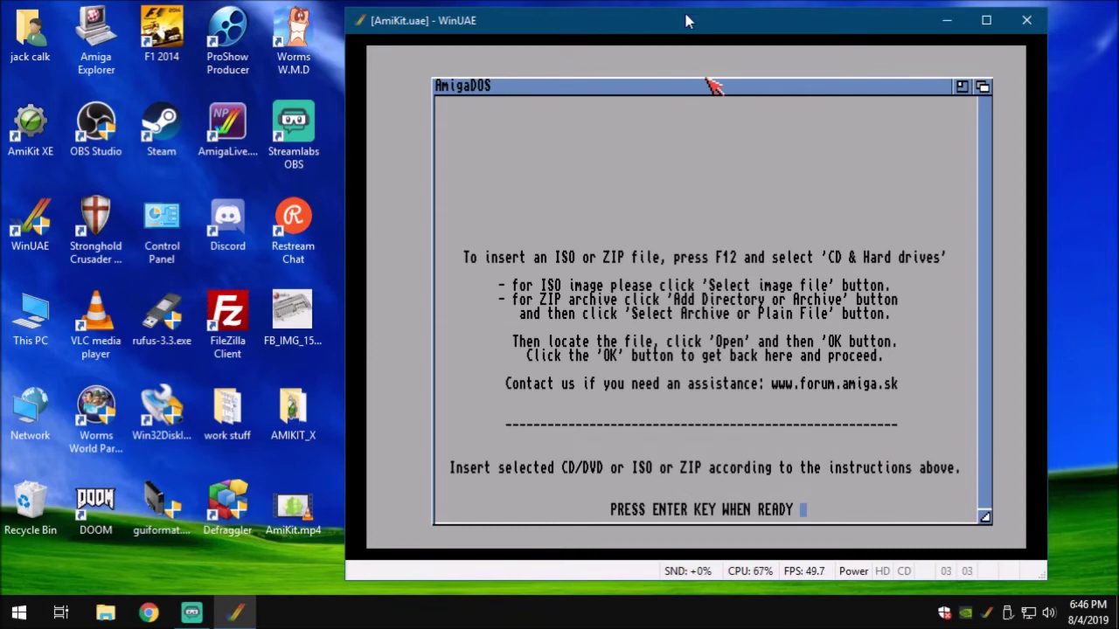
{"action": "left_click_drag", "start_coordinate": [685, 25], "coordinate": [449, 24]}
{"action": "left_click", "coordinate": [560, 62]}
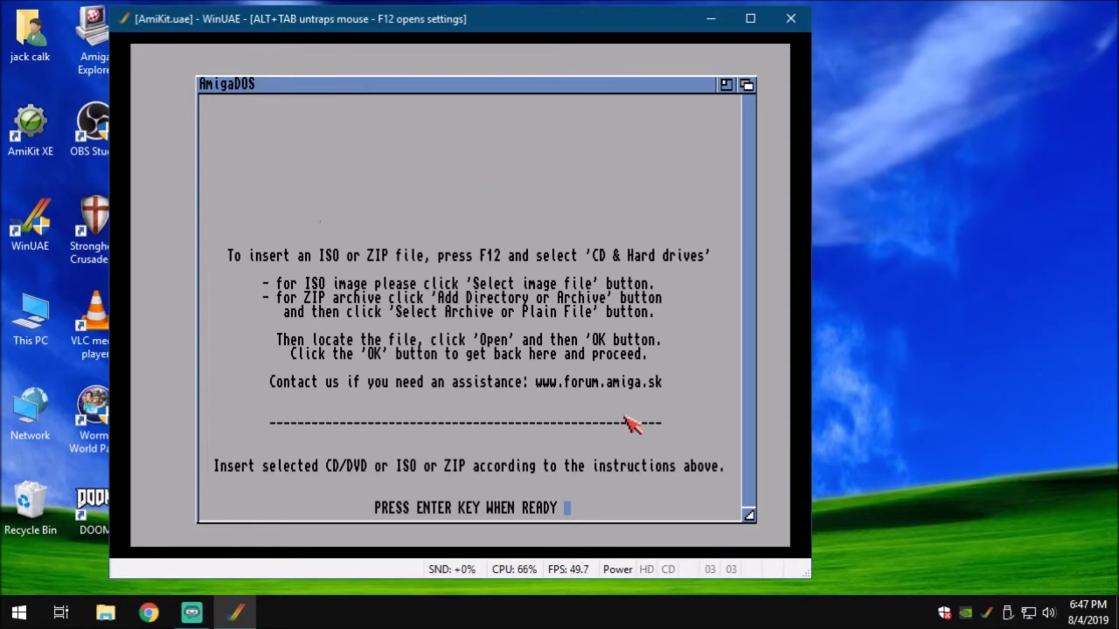
{"action": "key", "text": "Return"}
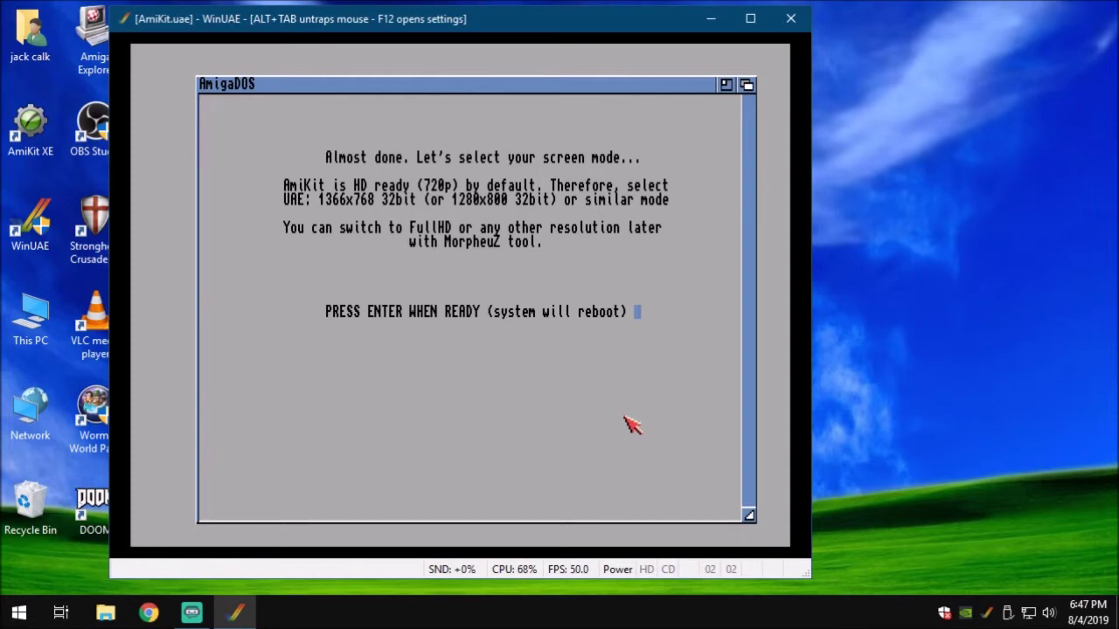
Proceed to the screen mode selection and choose UAE:1280x720 32bit BGRA with AutoScroll enabled.
{"action": "key", "text": "Return"}
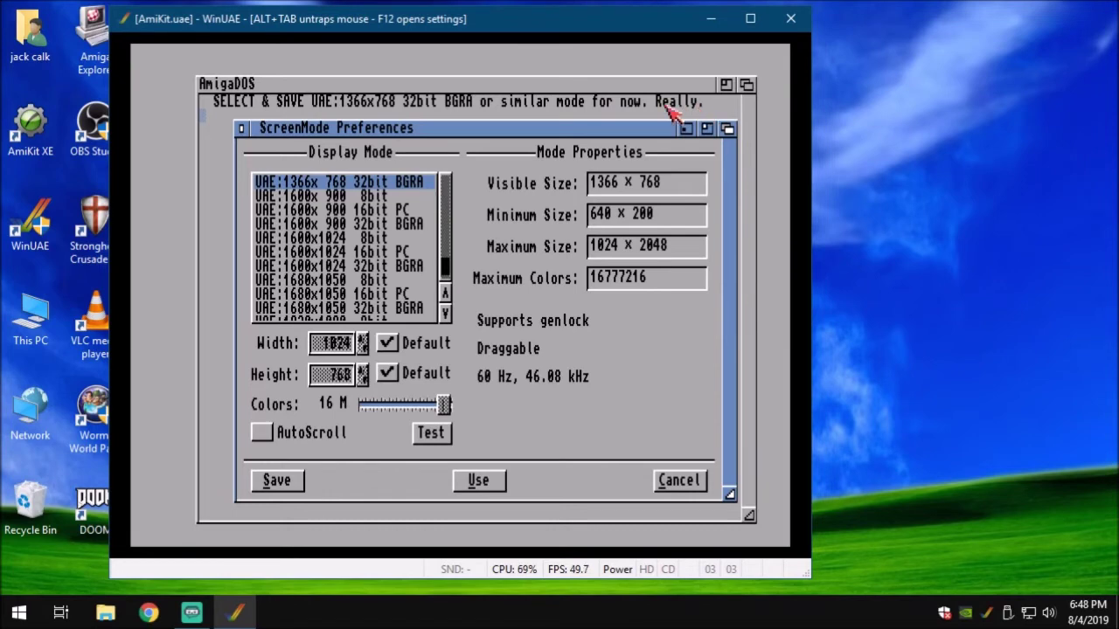
{"action": "left_click", "coordinate": [445, 294]}
{"action": "left_click_drag", "start_coordinate": [445, 294], "coordinate": [445, 294]}
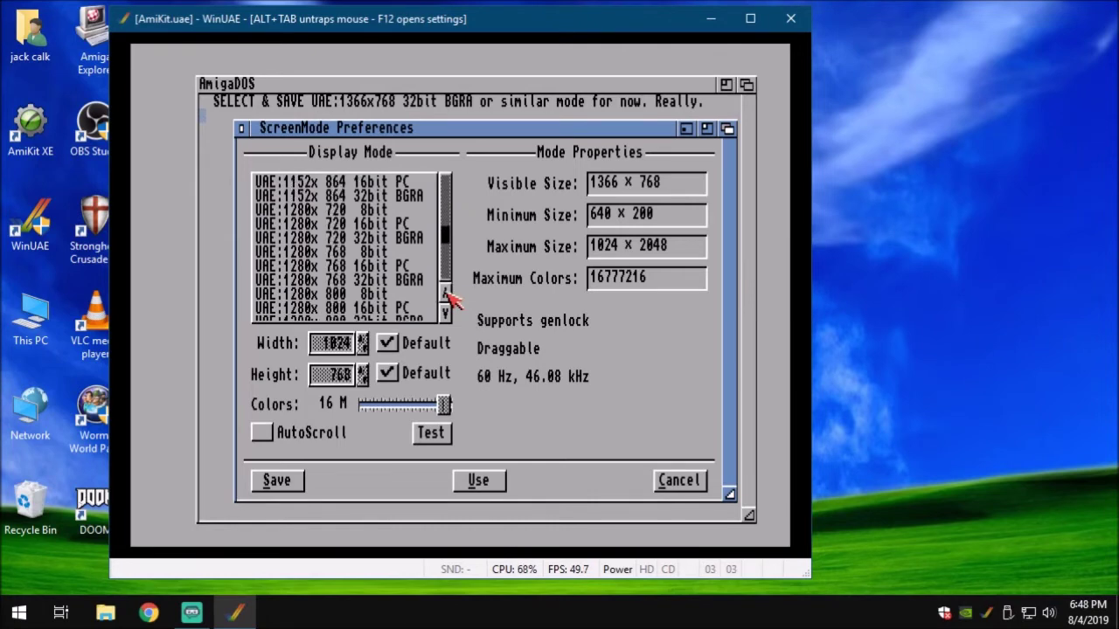
{"action": "left_click", "coordinate": [354, 241]}
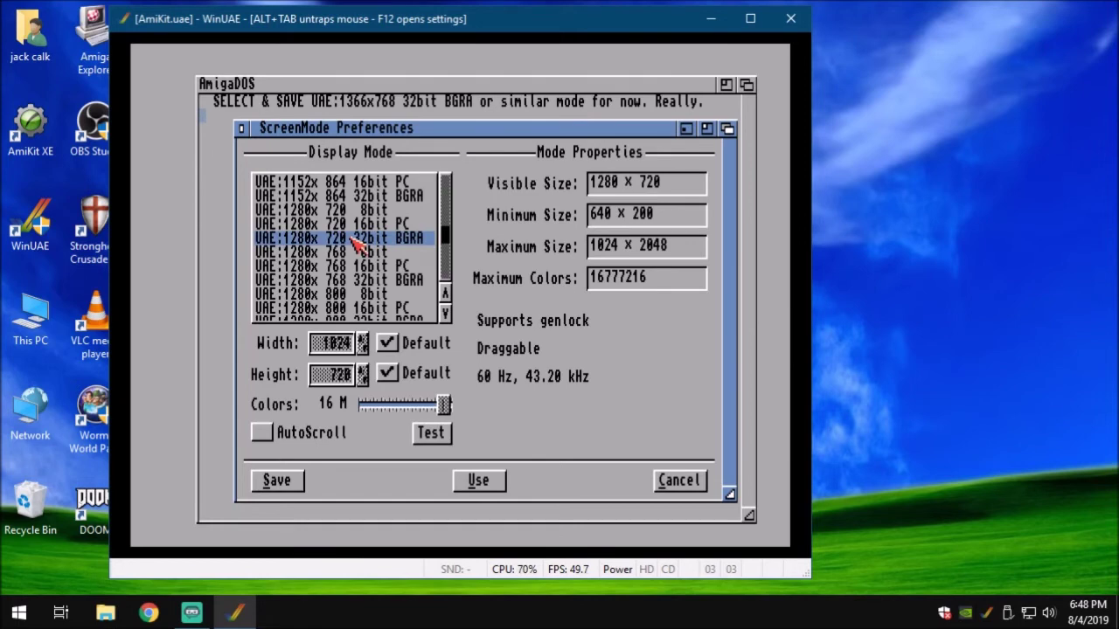
{"action": "left_click", "coordinate": [263, 434]}
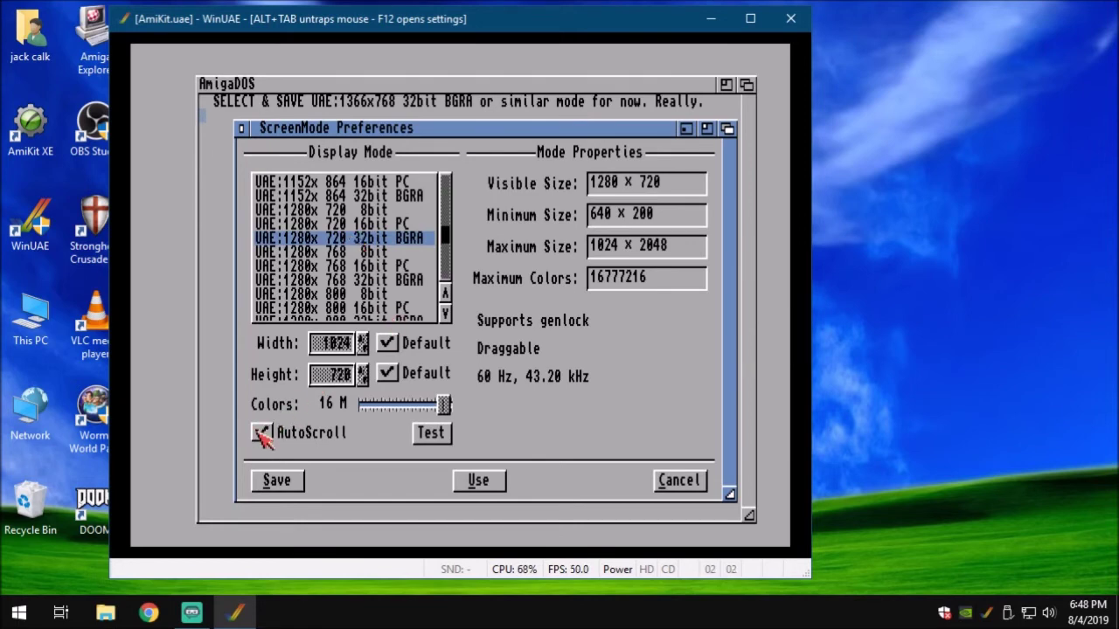
Test the chosen screen mode with the emulator window maximized, accept the test picture, and save the mode.
{"action": "left_click", "coordinate": [429, 433]}
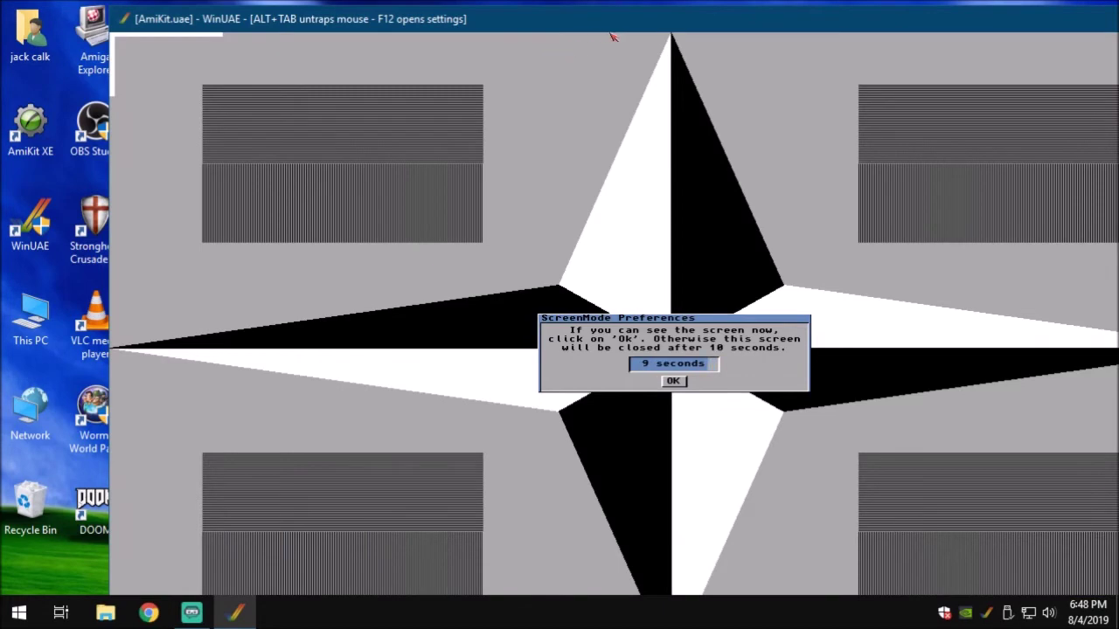
{"action": "key", "text": "alt+Tab"}
{"action": "double_click", "coordinate": [465, 17]}
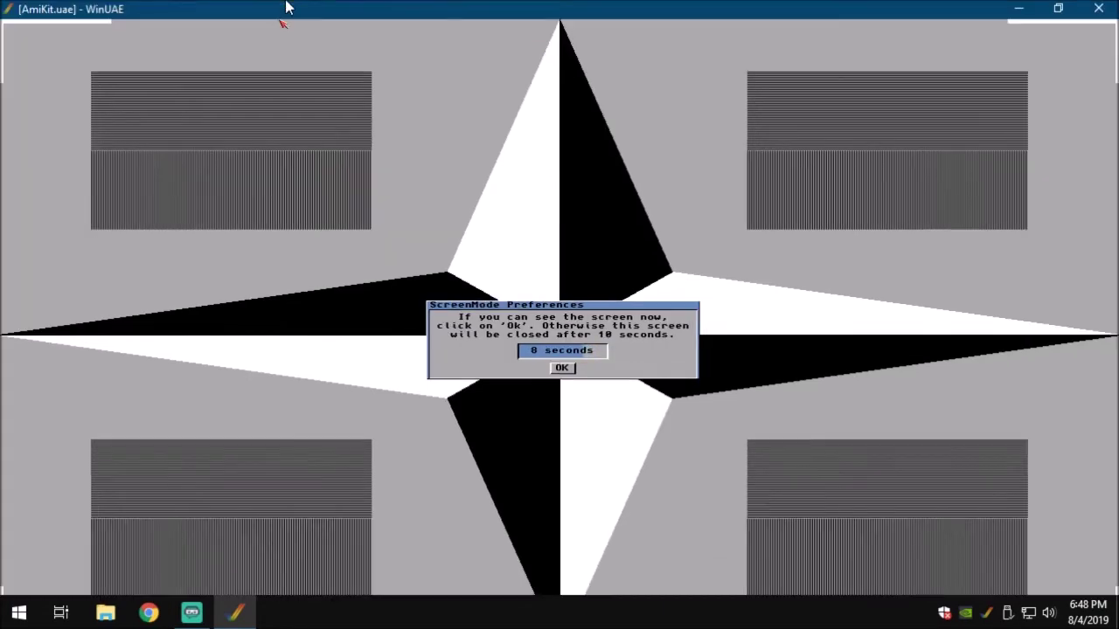
{"action": "left_click", "coordinate": [310, 35]}
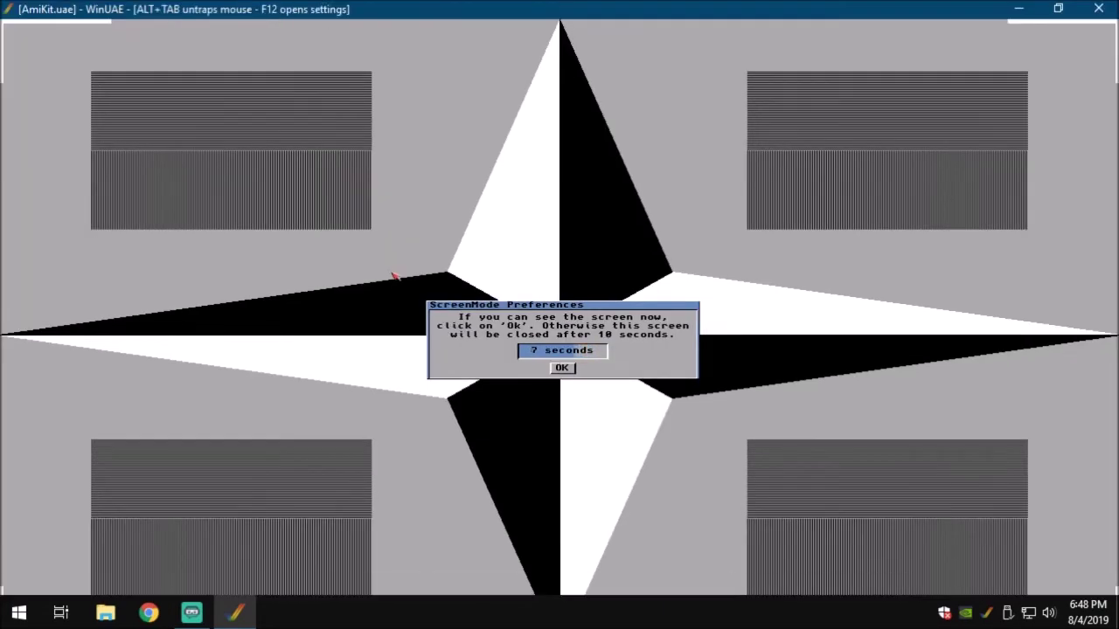
{"action": "left_click", "coordinate": [562, 368]}
{"action": "left_click", "coordinate": [562, 368]}
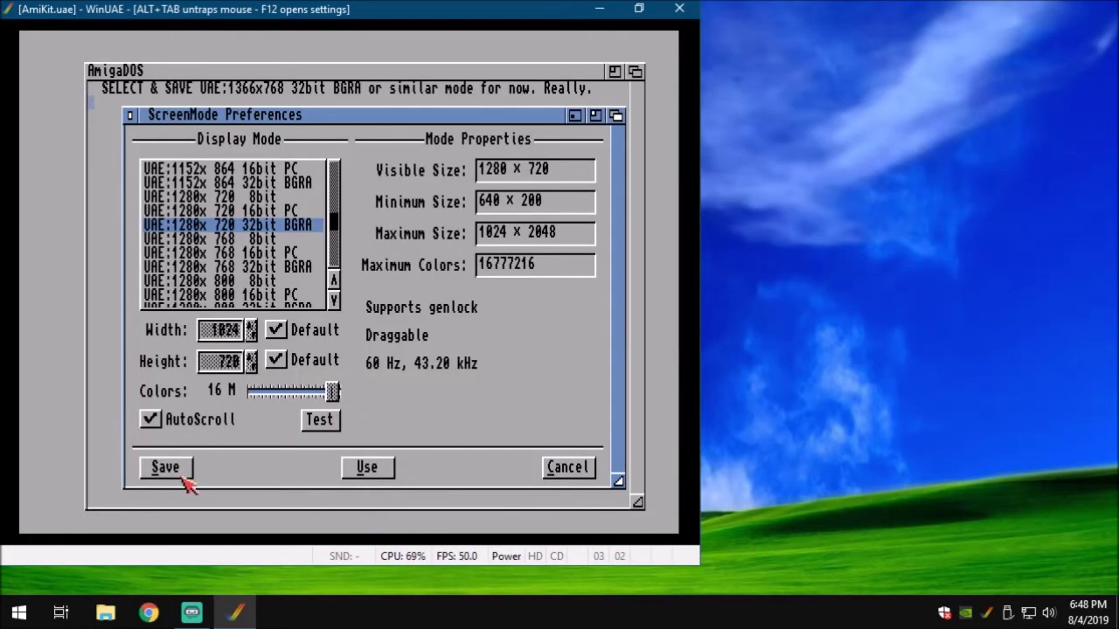
{"action": "left_click", "coordinate": [178, 468]}
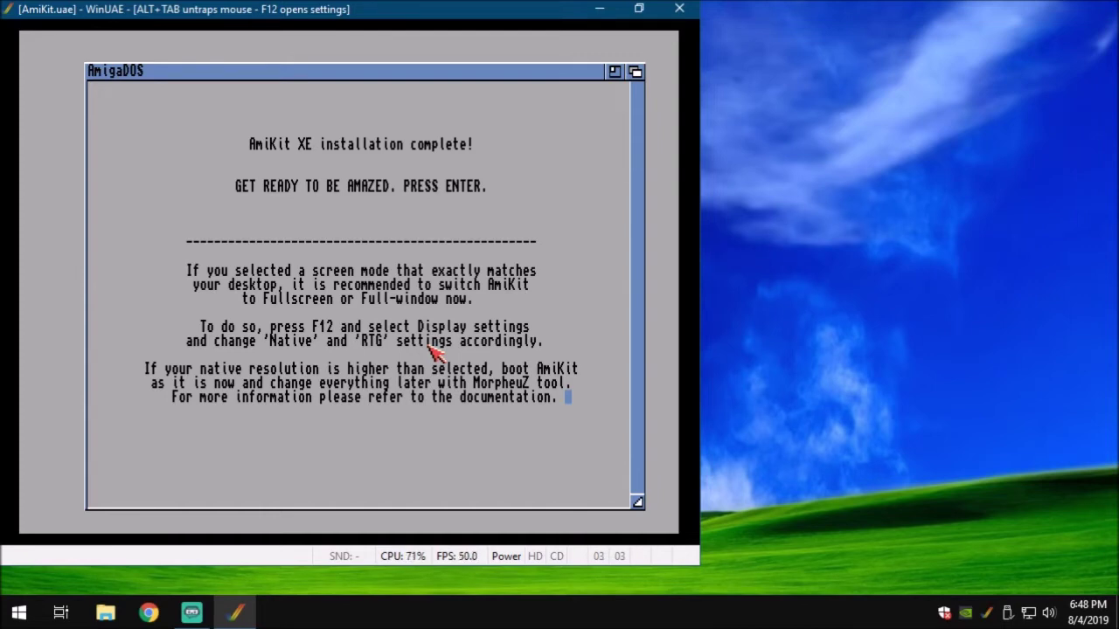
Set the emulator's fullscreen resolution to 1280x720 and switch both the Native and RTG display modes to Fullscreen.
{"action": "key", "text": "F12"}
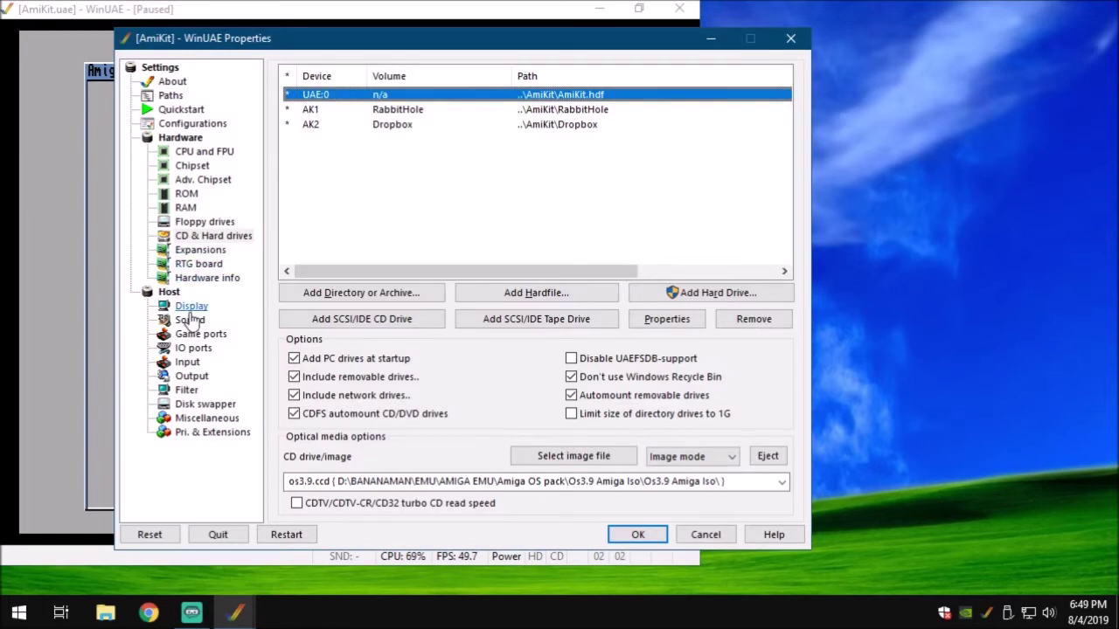
{"action": "left_click", "coordinate": [192, 308]}
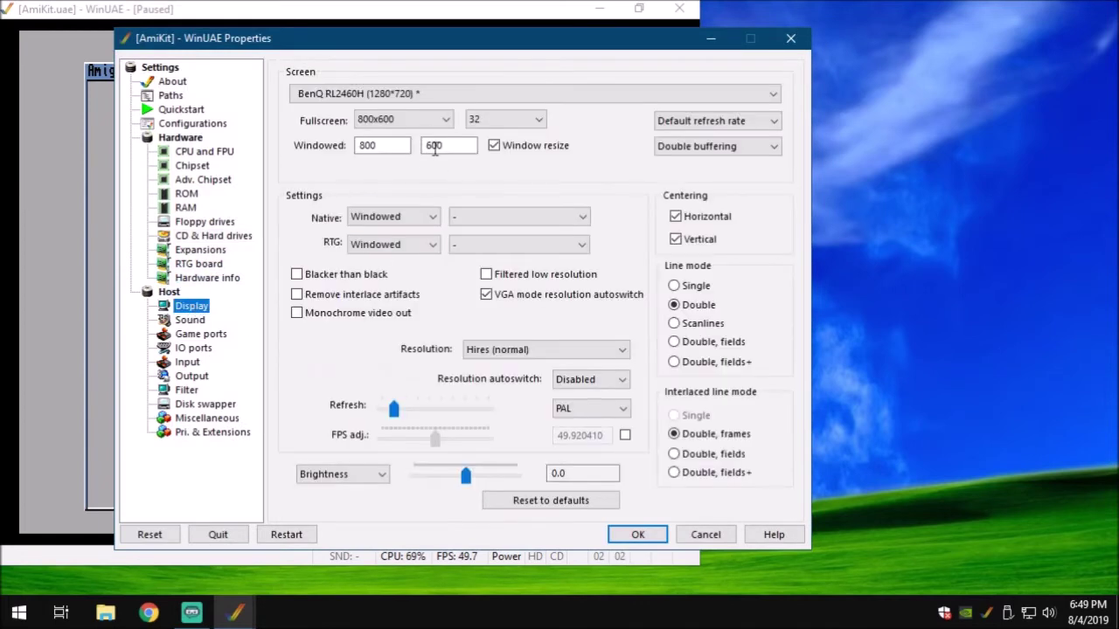
{"action": "left_click", "coordinate": [435, 121]}
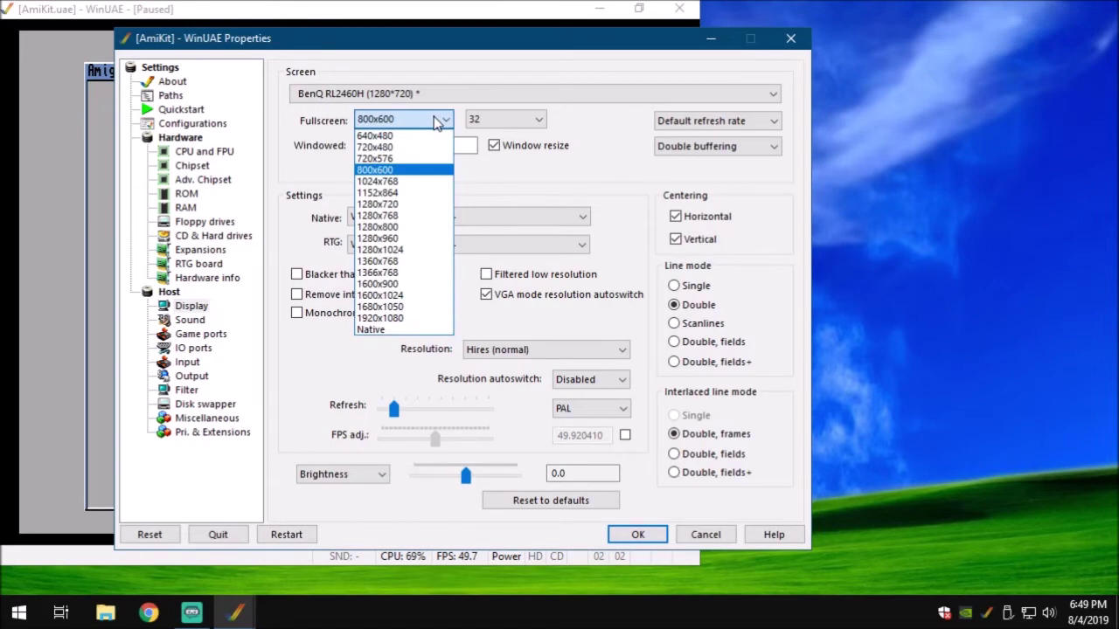
{"action": "left_click", "coordinate": [410, 206]}
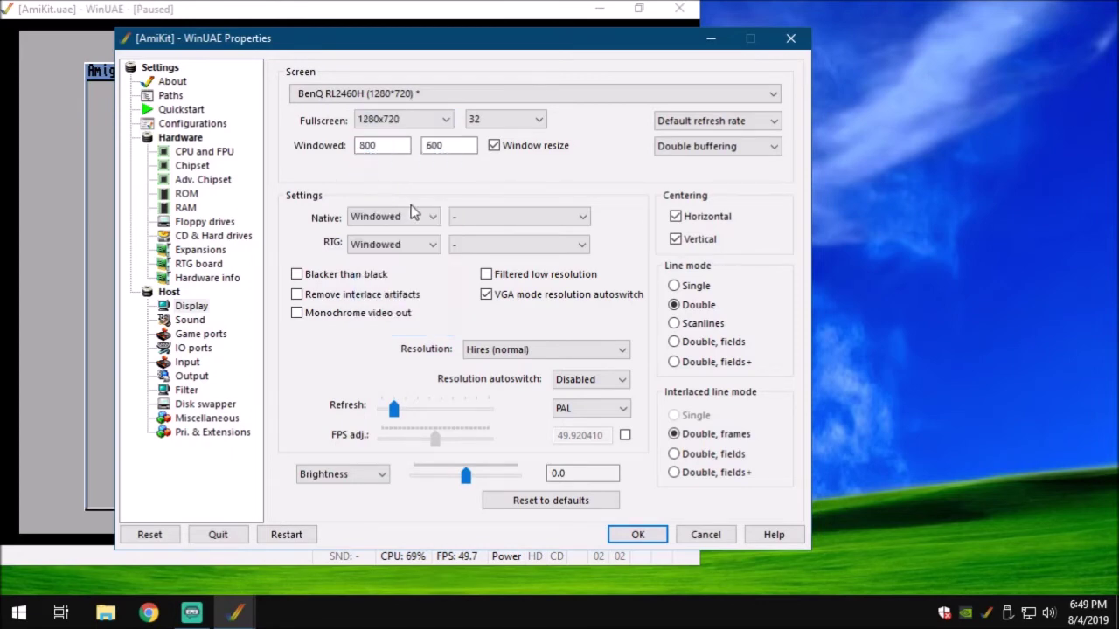
{"action": "left_click", "coordinate": [404, 217]}
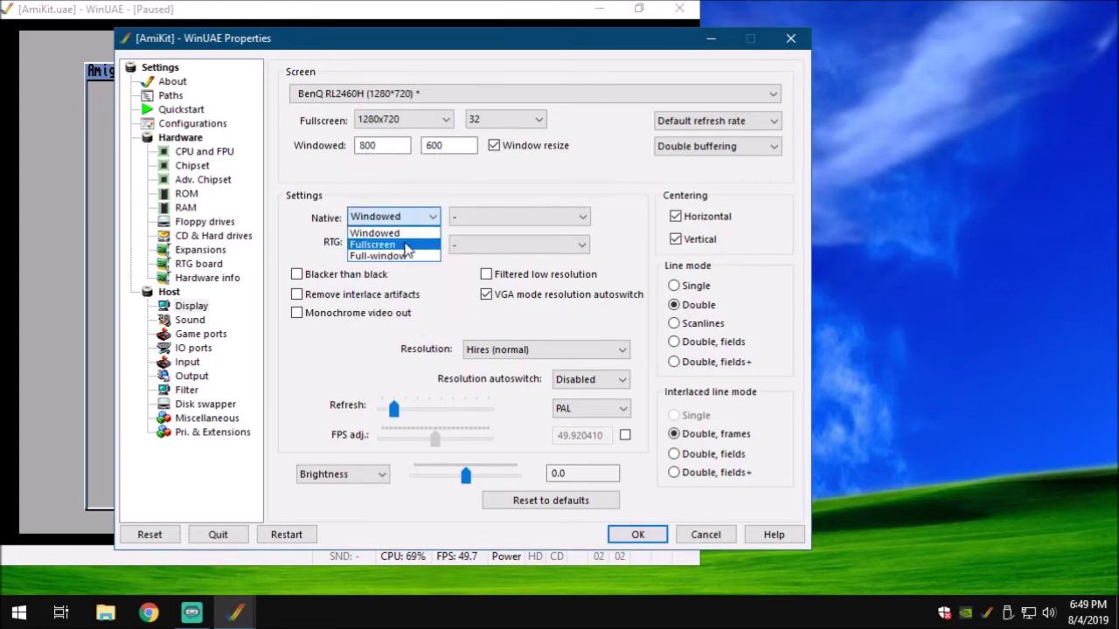
{"action": "left_click", "coordinate": [407, 244]}
{"action": "left_click", "coordinate": [406, 246]}
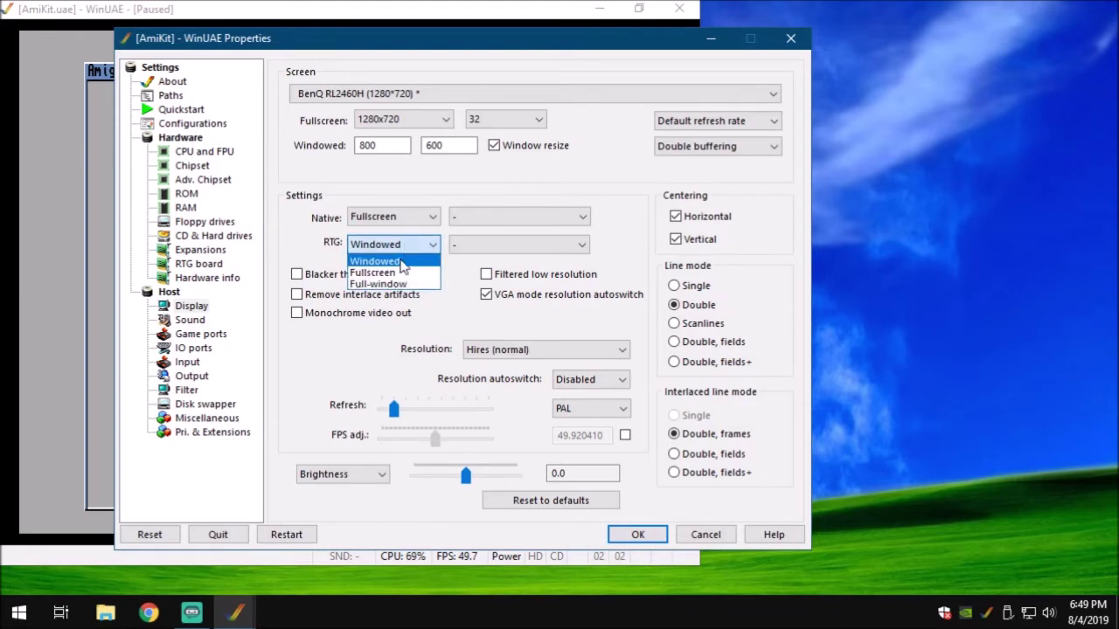
{"action": "left_click", "coordinate": [400, 273]}
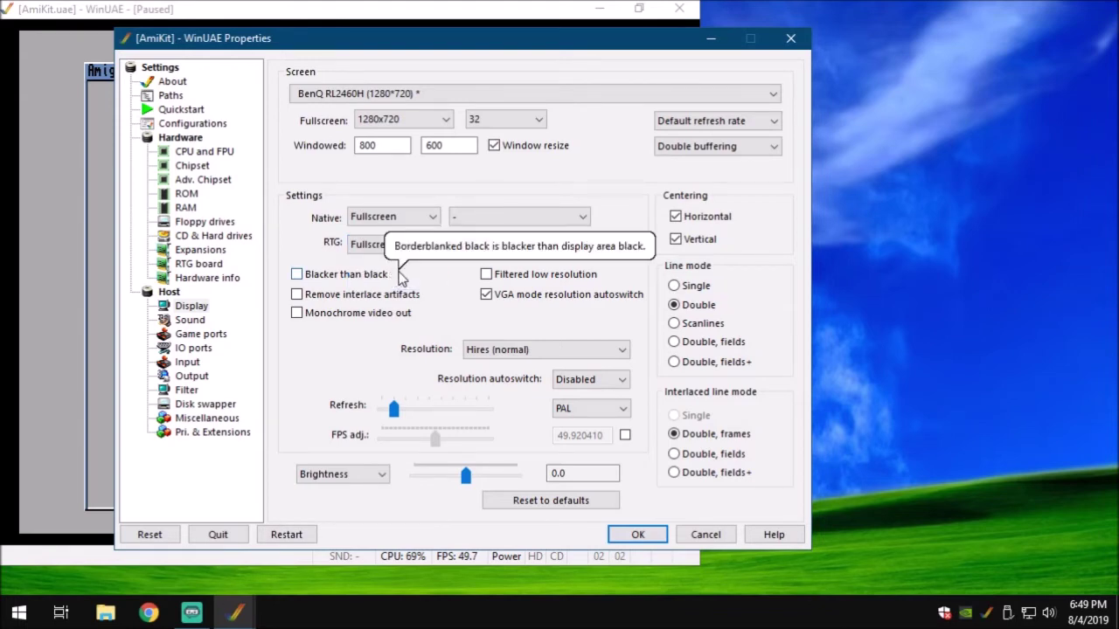
{"action": "left_click", "coordinate": [636, 533]}
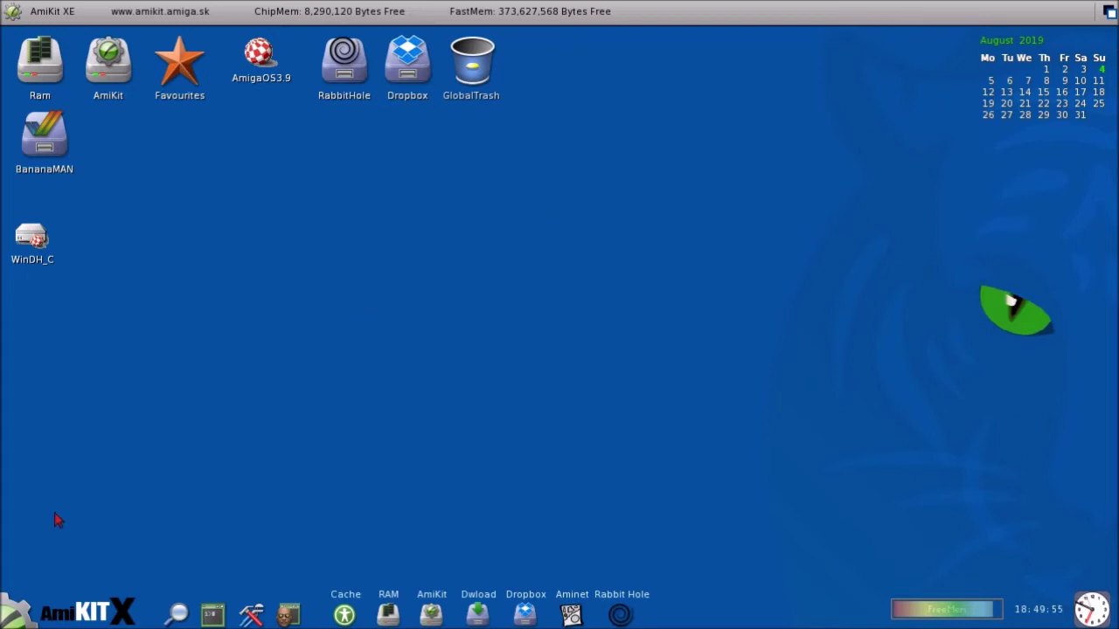
Try the Shut Down option of AmiKit XE.
{"action": "left_click", "coordinate": [39, 608]}
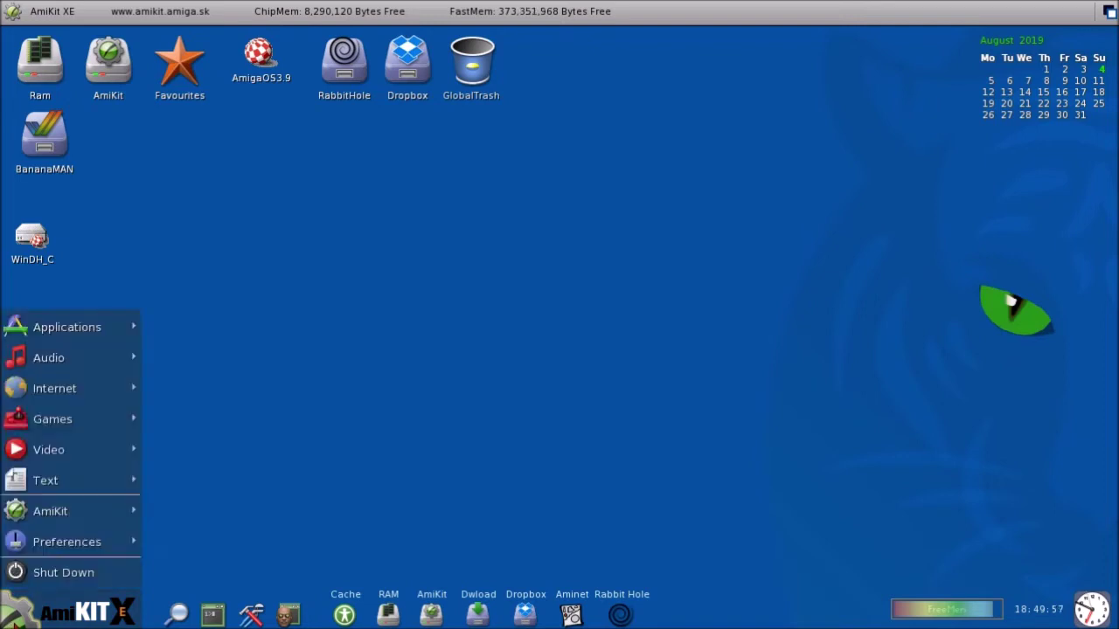
{"action": "left_click", "coordinate": [76, 575]}
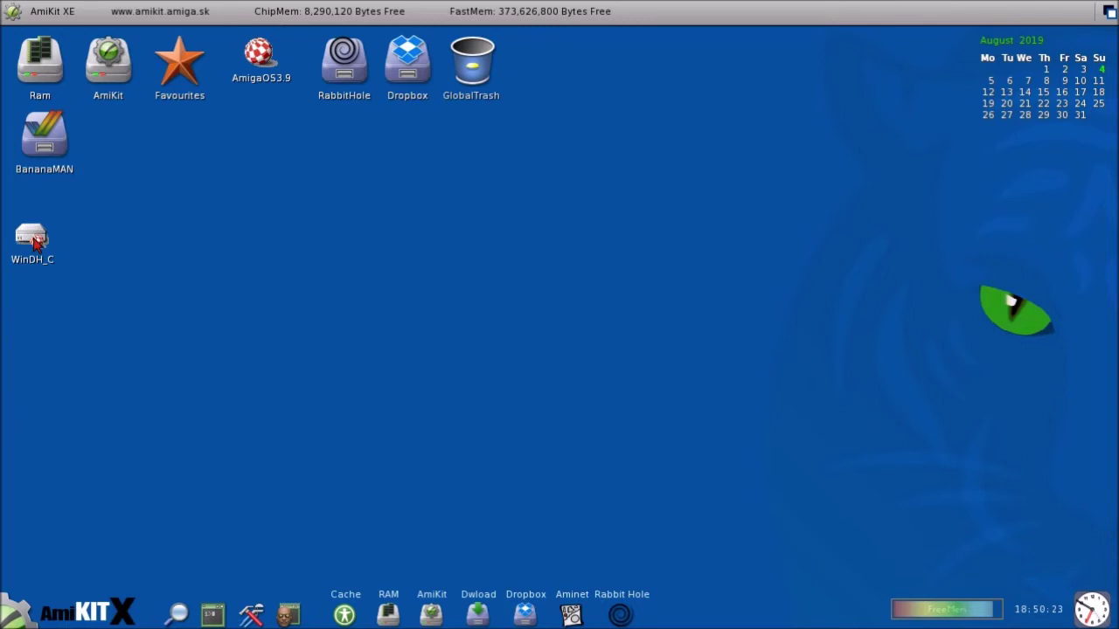
Move the WinDH_C drive icon up to sit just beneath the BananaMAN icon.
{"action": "left_click_drag", "start_coordinate": [35, 244], "coordinate": [58, 215]}
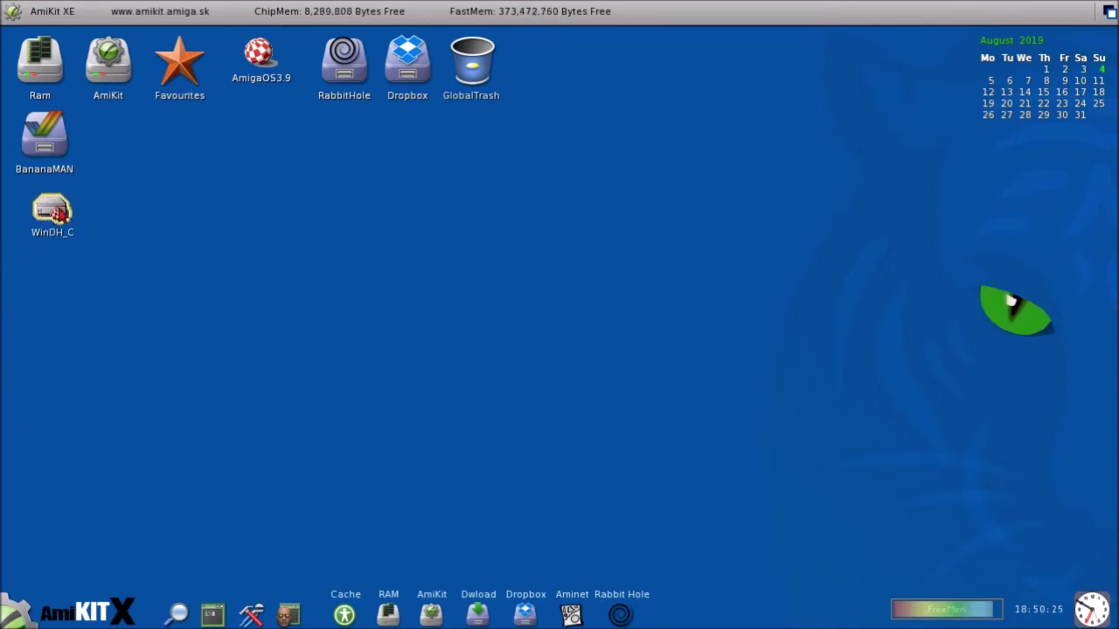
Open the WinDH_C drive and the AmiKit drive one after the other to view their contents, closing each window.
{"action": "left_click", "coordinate": [146, 216]}
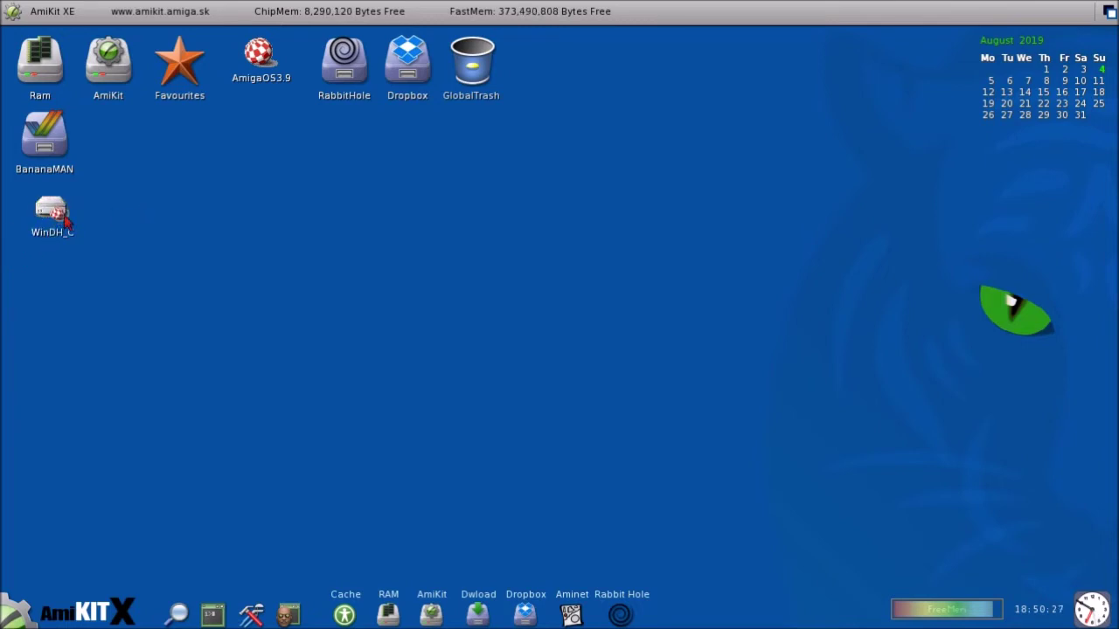
{"action": "double_click", "coordinate": [63, 218]}
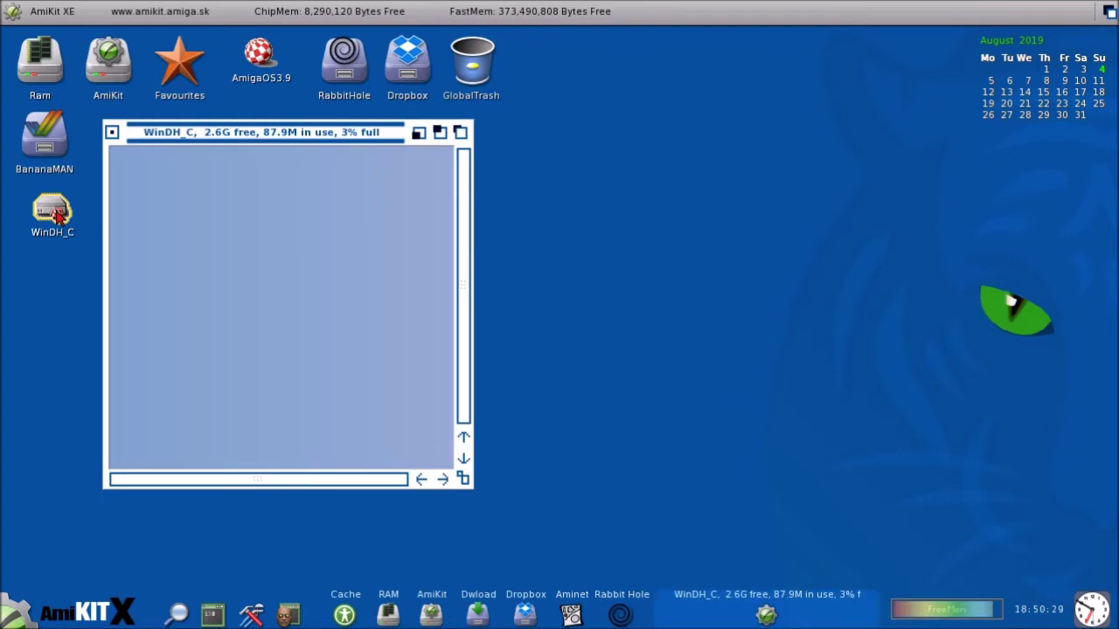
{"action": "left_click", "coordinate": [112, 133]}
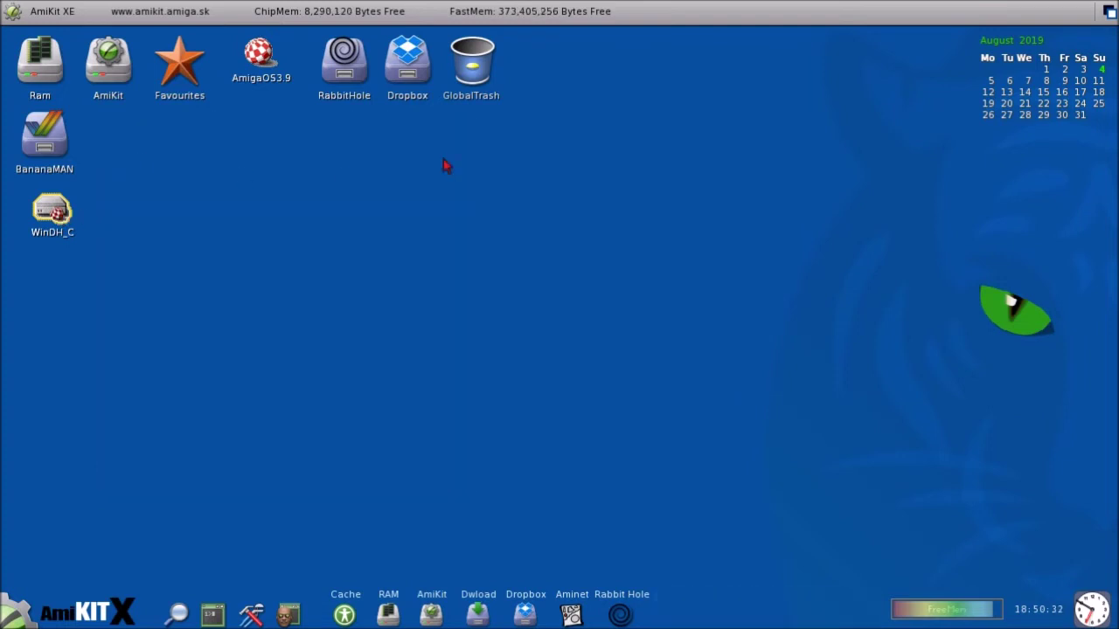
{"action": "double_click", "coordinate": [115, 77]}
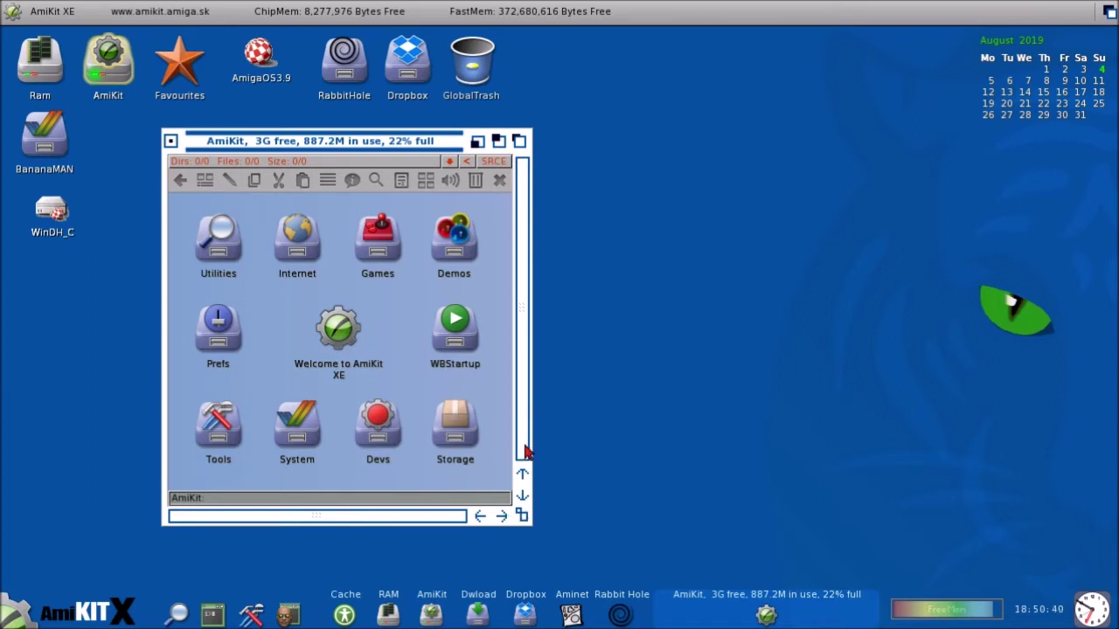
{"action": "left_click", "coordinate": [171, 143]}
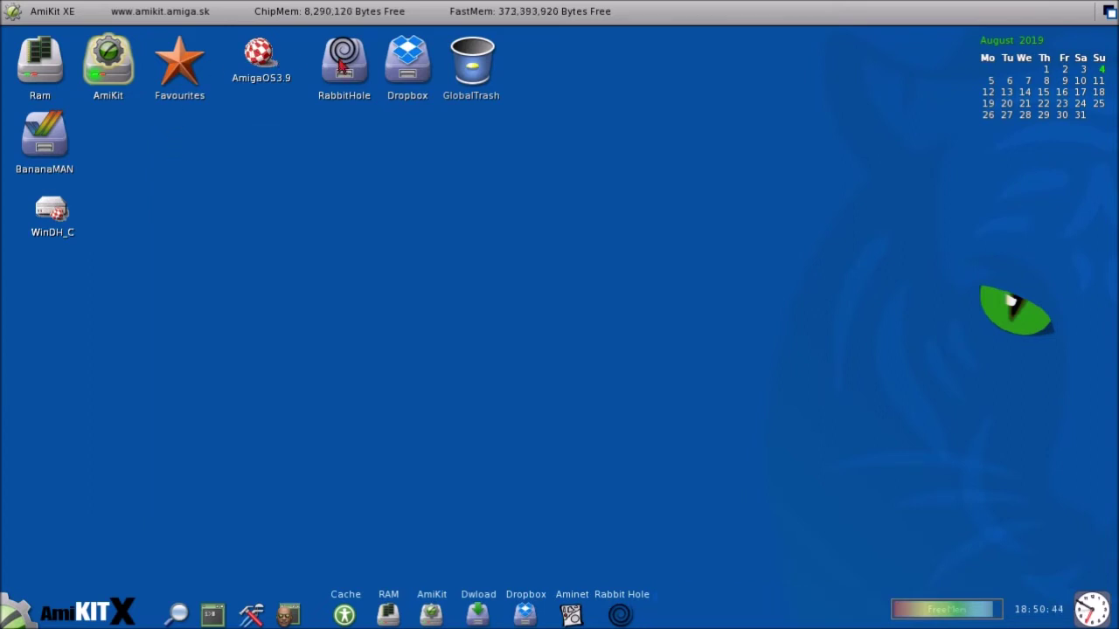
Look over the categories of the AmiKit launcher menu and dismiss it.
{"action": "left_click", "coordinate": [648, 280]}
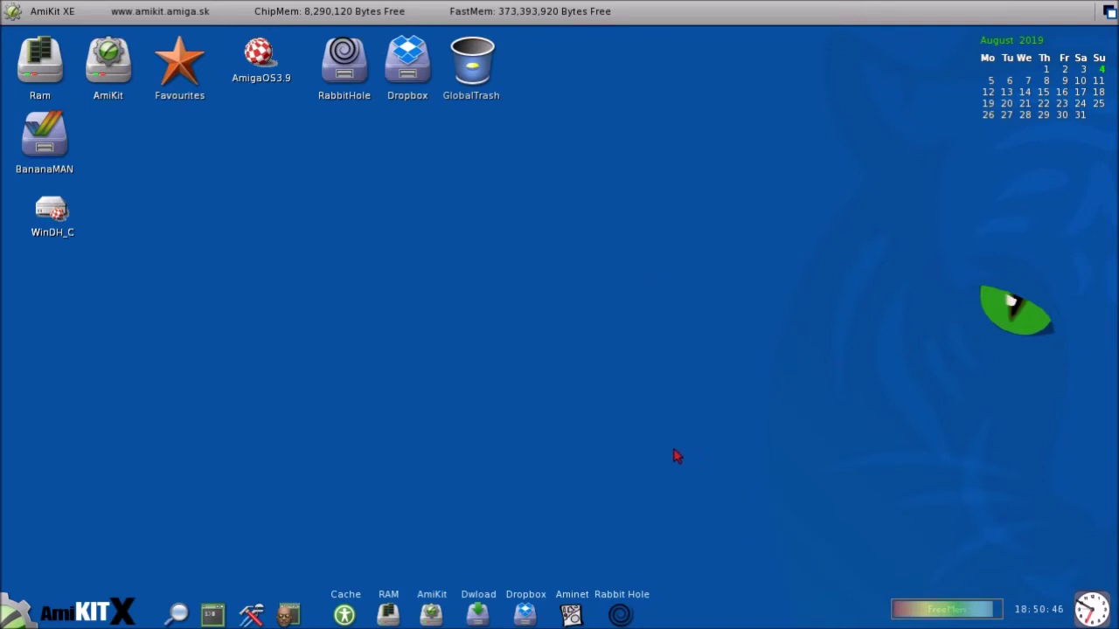
{"action": "left_click", "coordinate": [362, 70]}
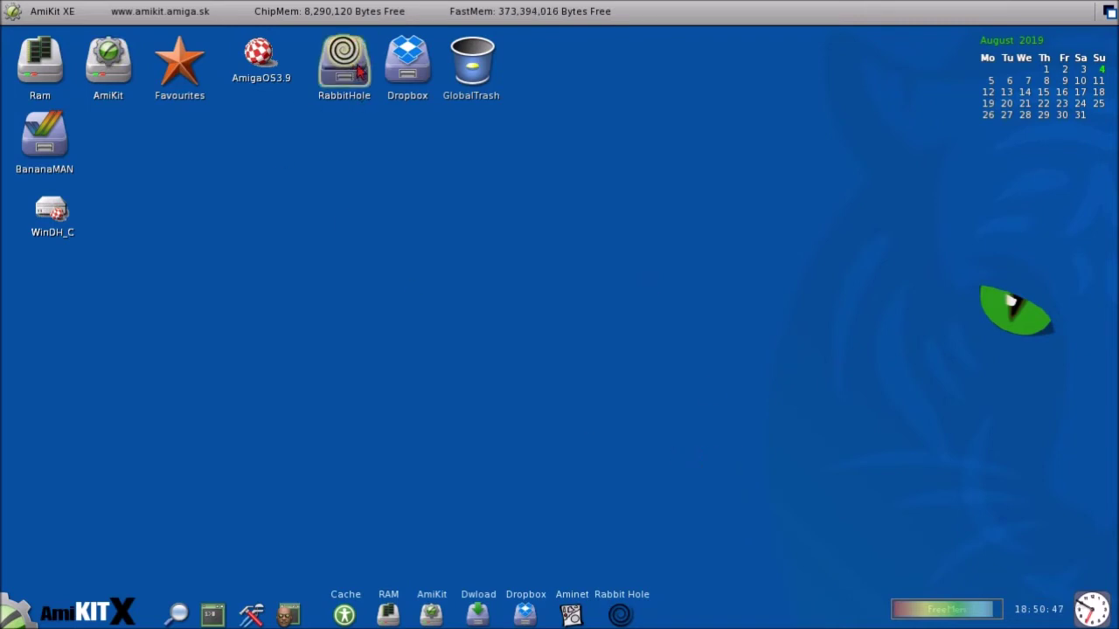
{"action": "left_click", "coordinate": [406, 65]}
{"action": "left_click", "coordinate": [567, 212]}
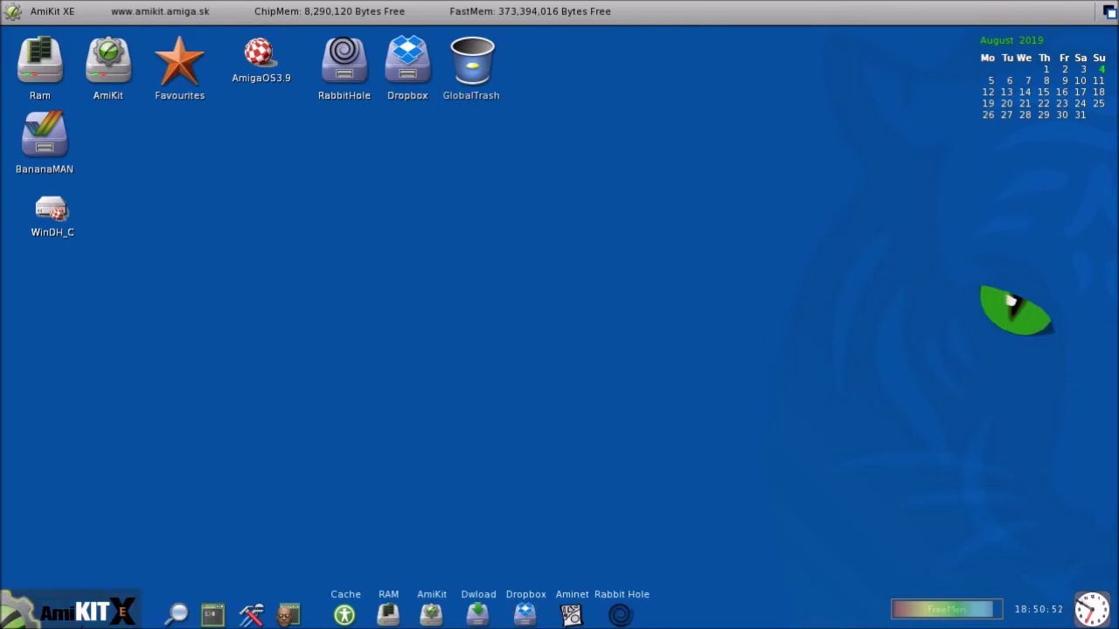
{"action": "left_click", "coordinate": [79, 617]}
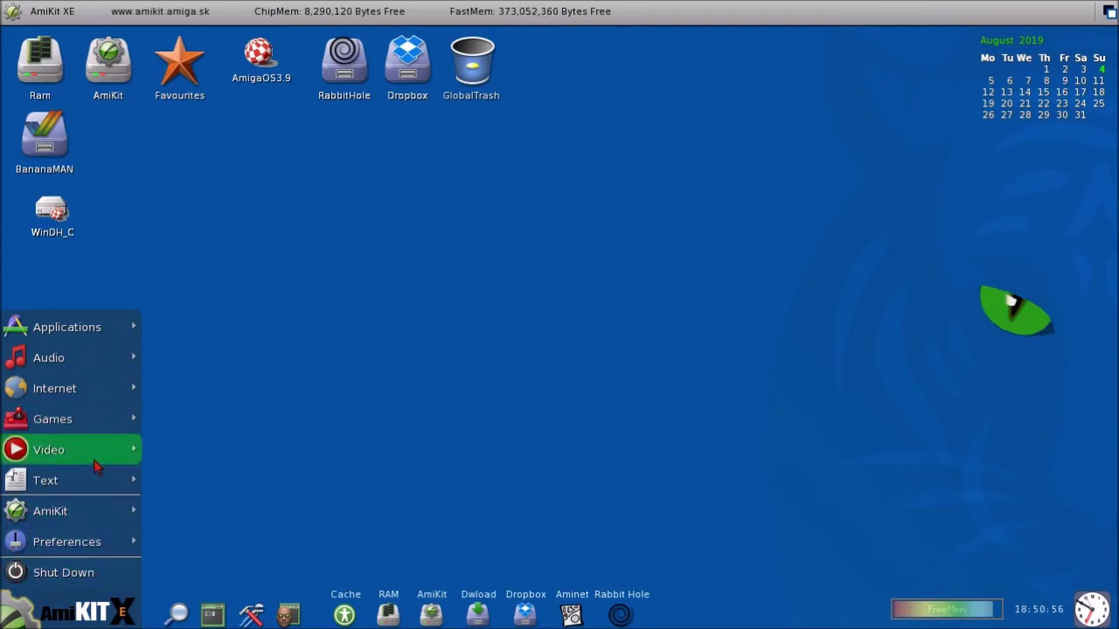
{"action": "left_click", "coordinate": [400, 304]}
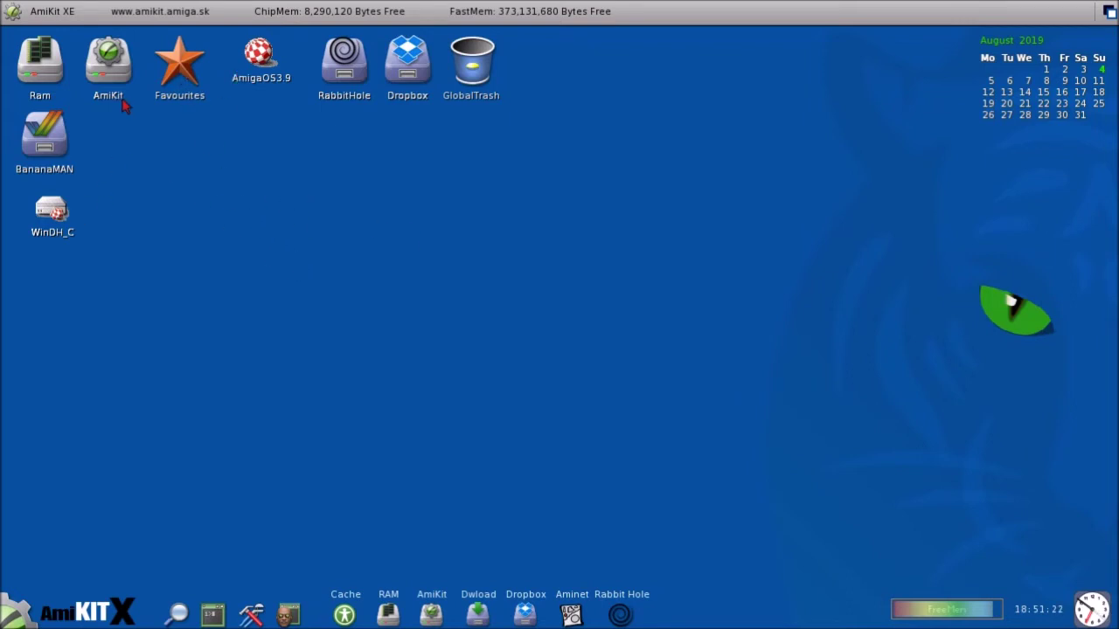
View the contents of the AmiKit drive and the full file list of the BananaMAN drive, closing both windows.
{"action": "double_click", "coordinate": [111, 59]}
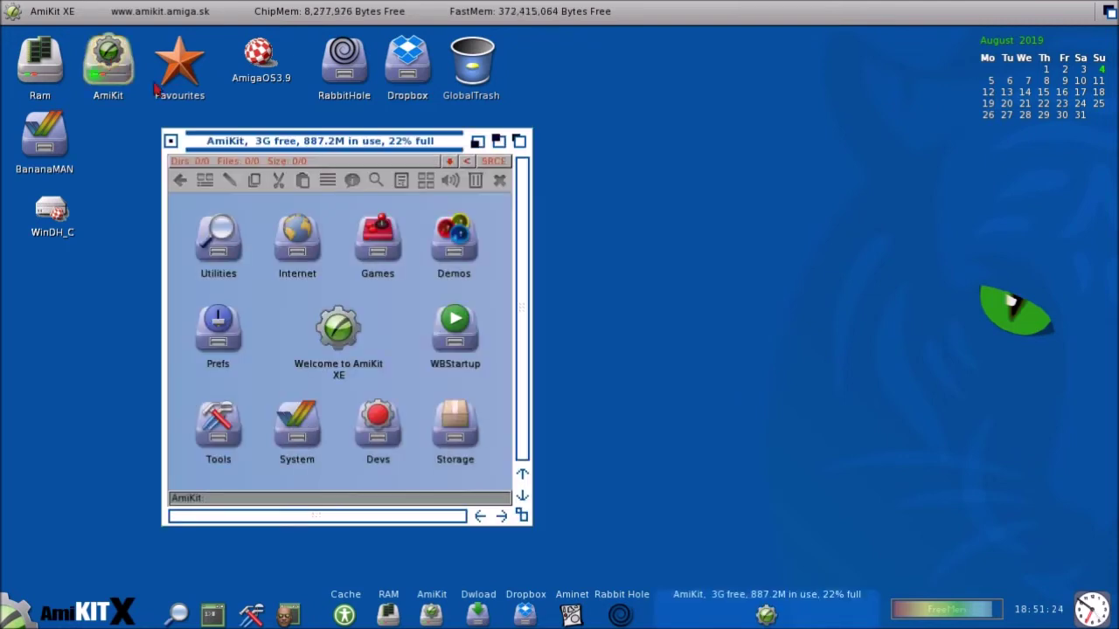
{"action": "left_click", "coordinate": [171, 140]}
{"action": "double_click", "coordinate": [66, 150]}
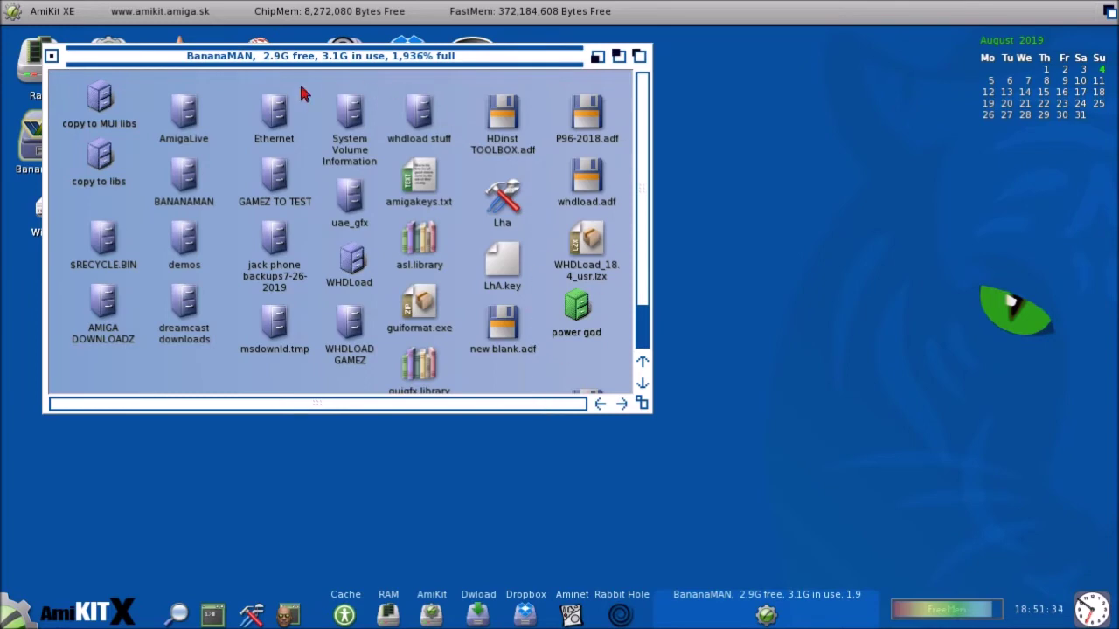
{"action": "left_click", "coordinate": [644, 342]}
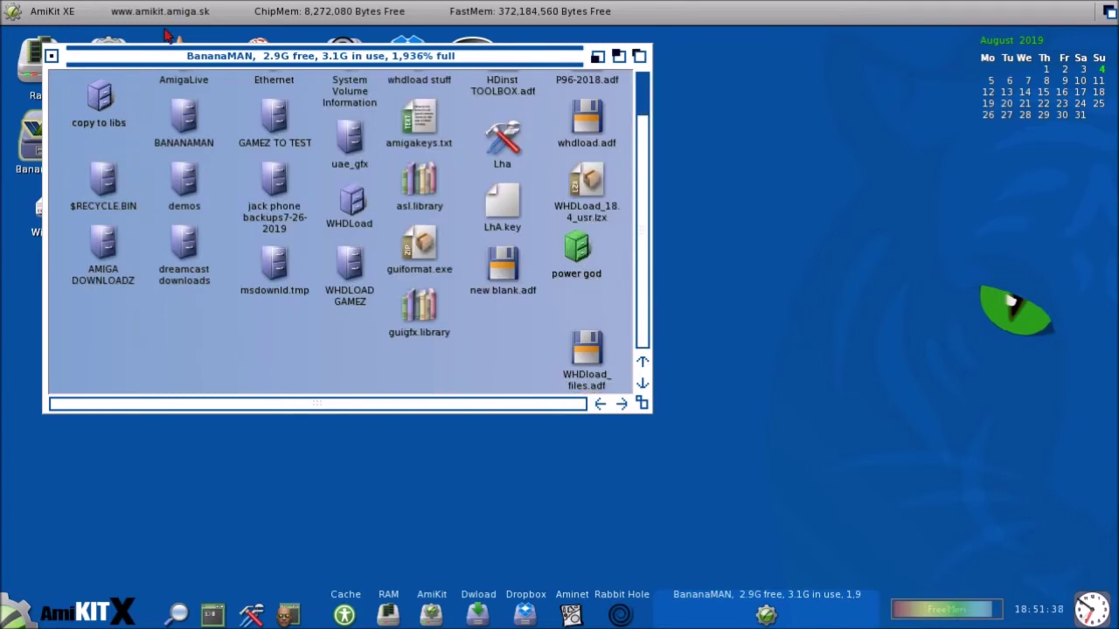
{"action": "left_click", "coordinate": [50, 56]}
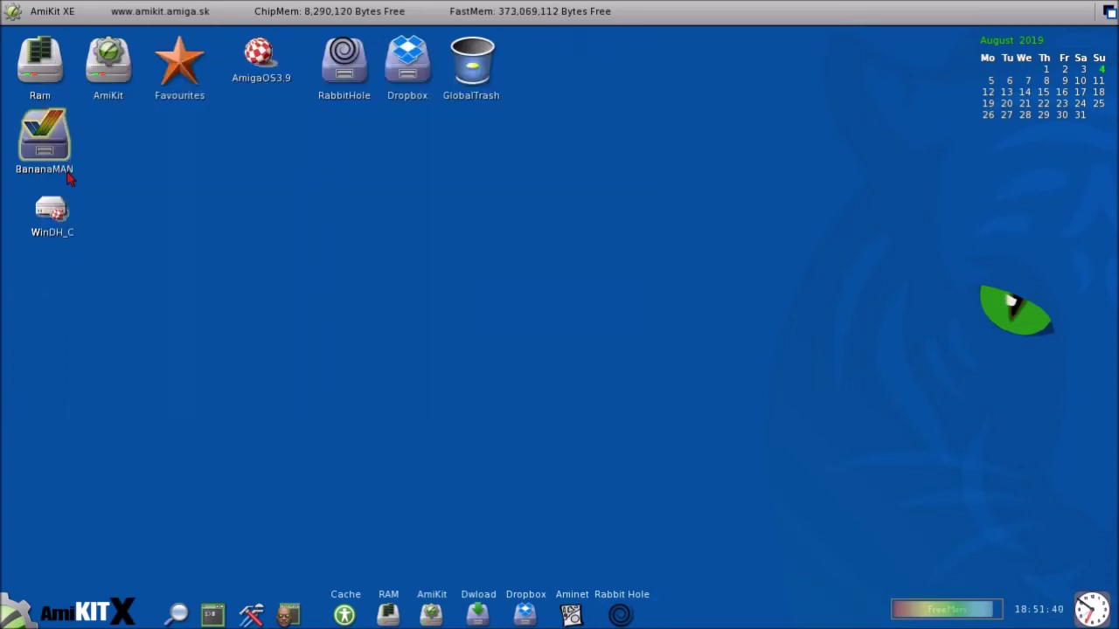
Browse the WinDH_C drive's Program Files (x86) folder, select the AmiKit XE entry, and close both windows.
{"action": "double_click", "coordinate": [52, 218]}
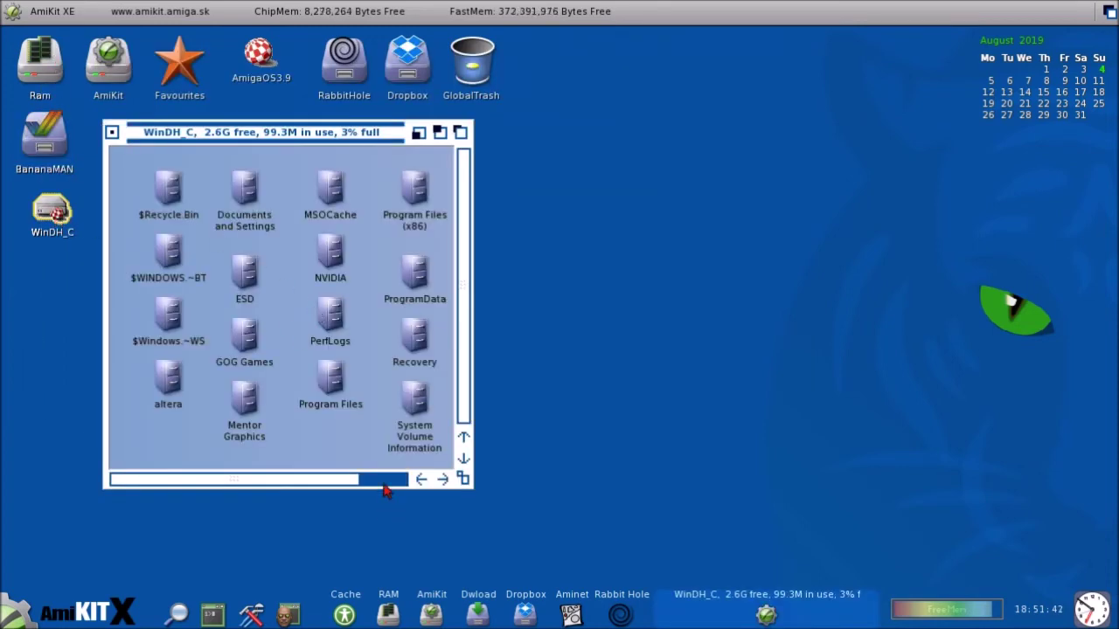
{"action": "double_click", "coordinate": [414, 191]}
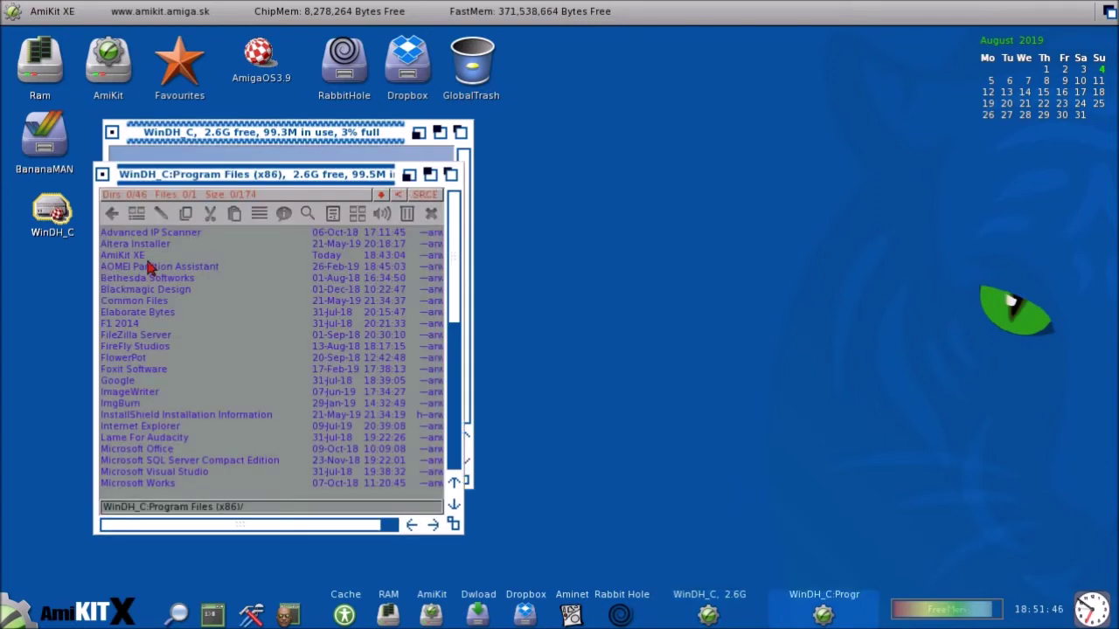
{"action": "left_click", "coordinate": [147, 259]}
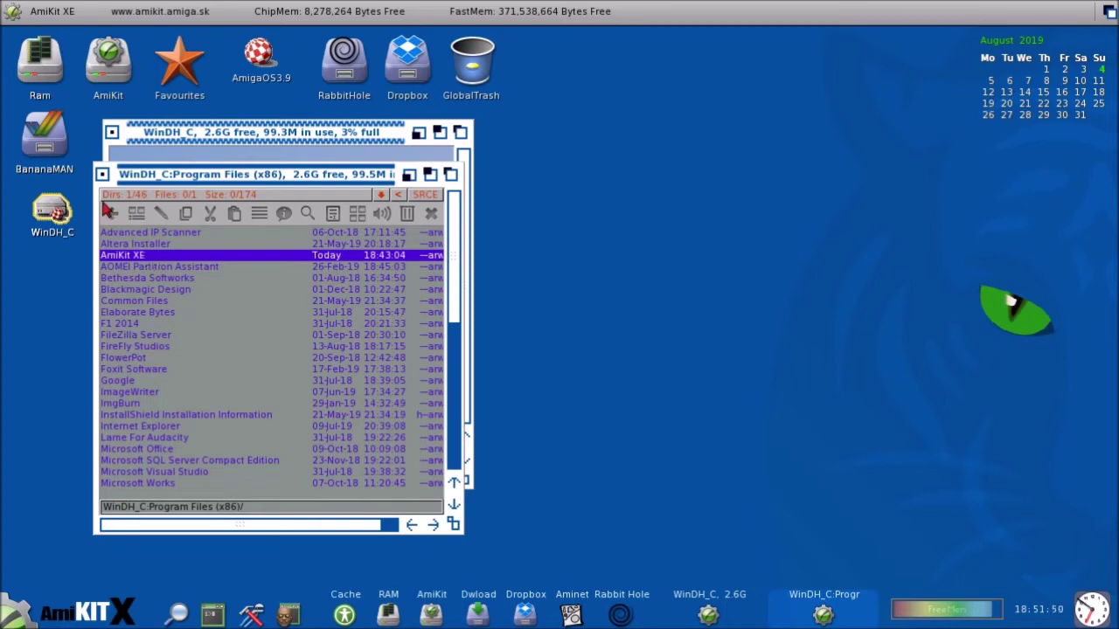
{"action": "left_click", "coordinate": [102, 174]}
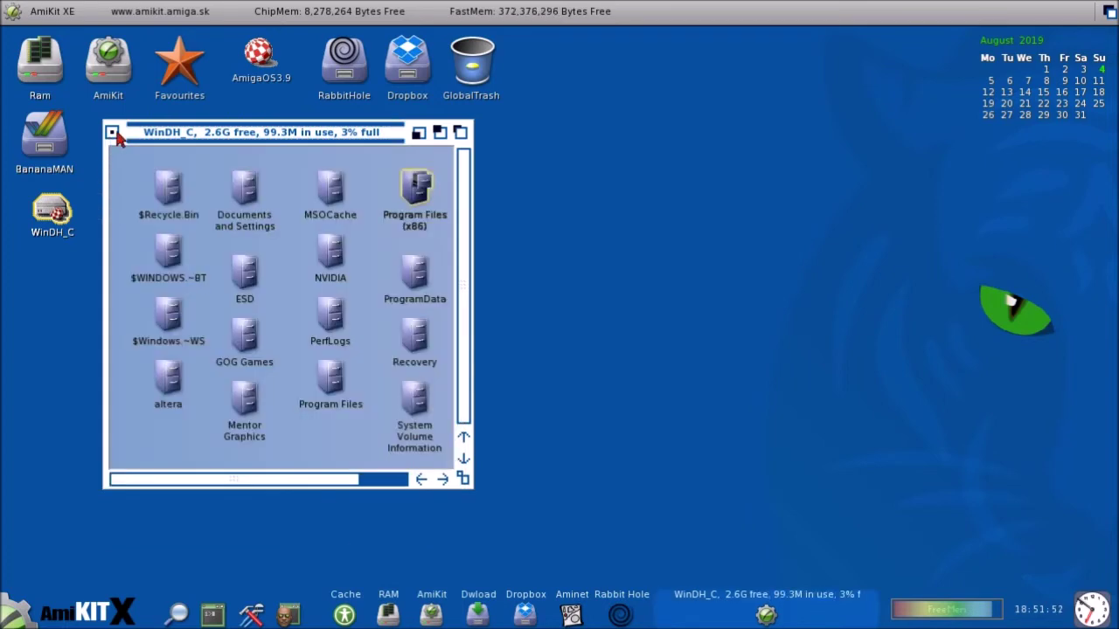
{"action": "left_click", "coordinate": [112, 133]}
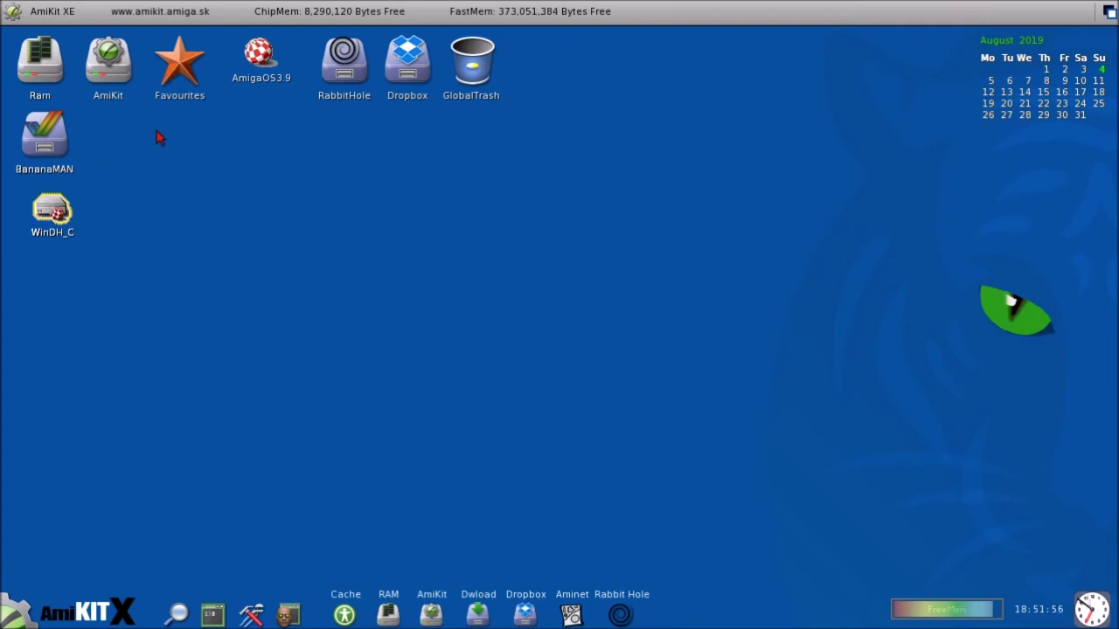
View the contents of the Ram disk, close its window, and point out the AmigaOS3.9 disc icon.
{"action": "double_click", "coordinate": [37, 72]}
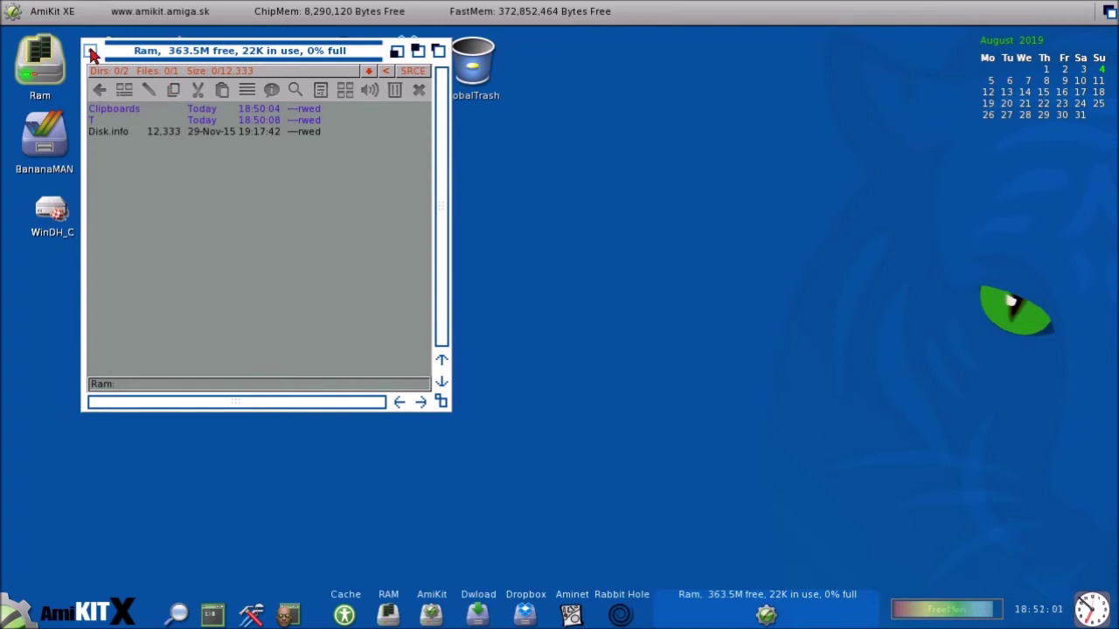
{"action": "left_click", "coordinate": [91, 52]}
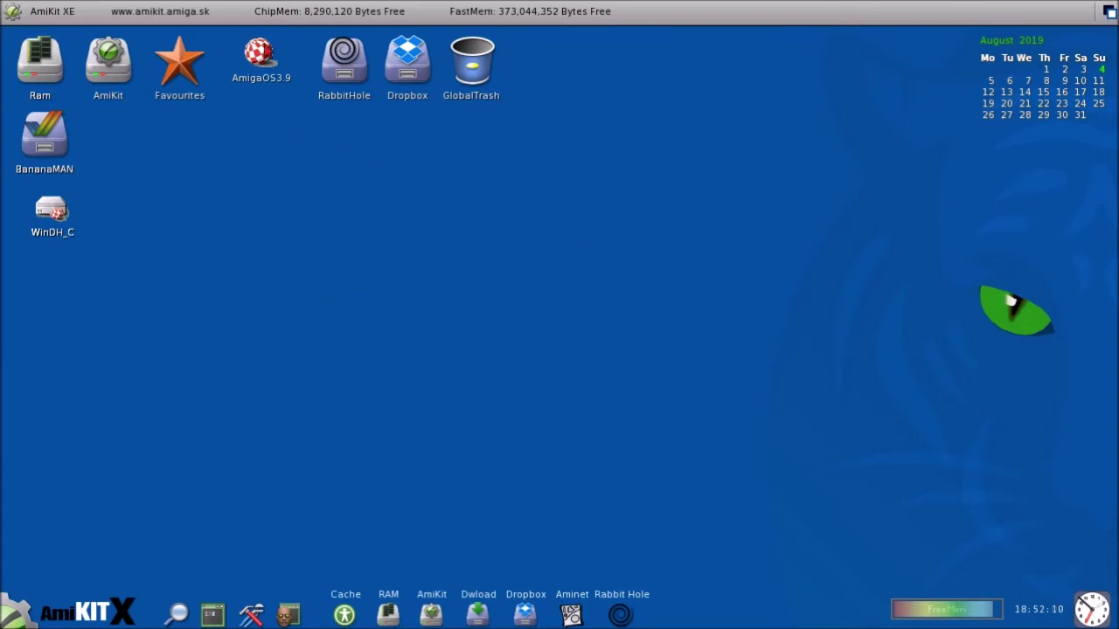
{"action": "left_click", "coordinate": [261, 59]}
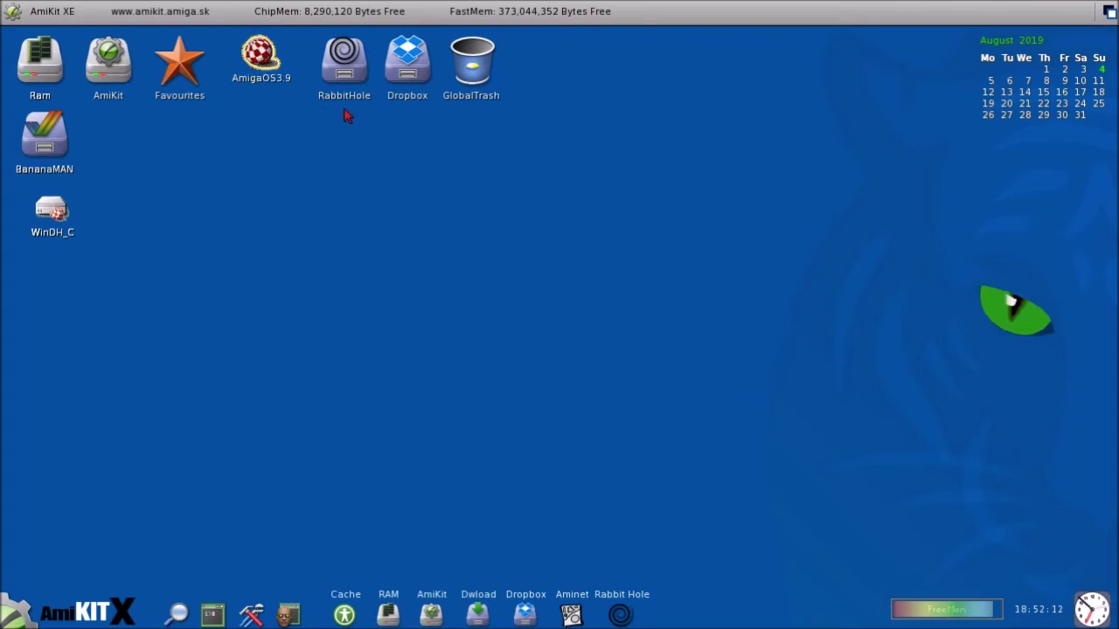
{"action": "left_click", "coordinate": [446, 293]}
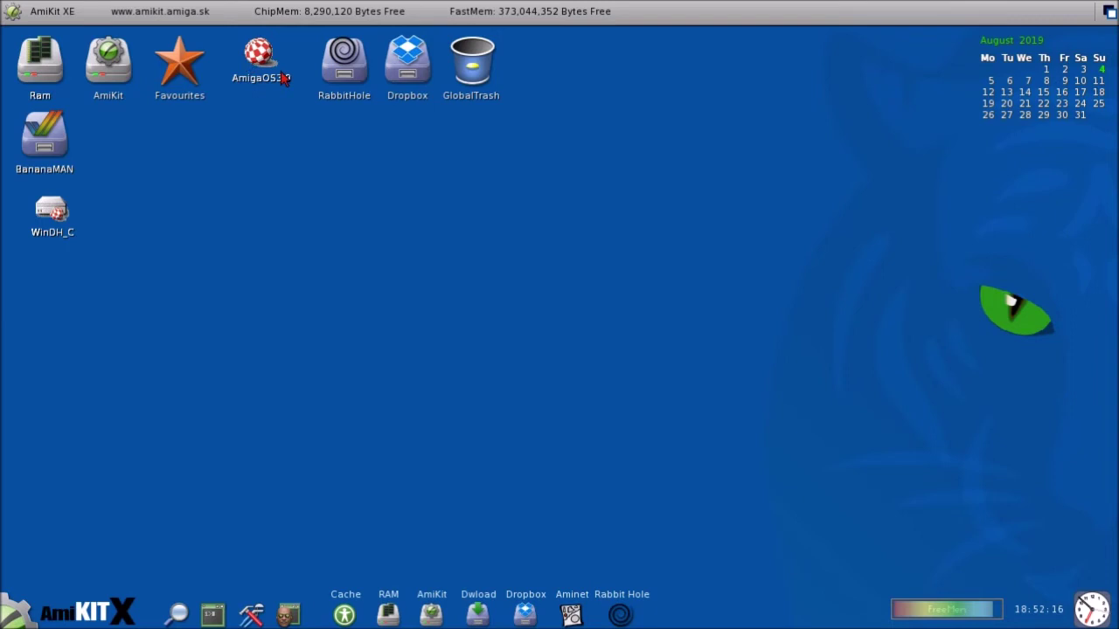
Eject the os3.9.ccd CD image in the emulator's CD and hard drive settings and return to the desktop.
{"action": "key", "text": "F12"}
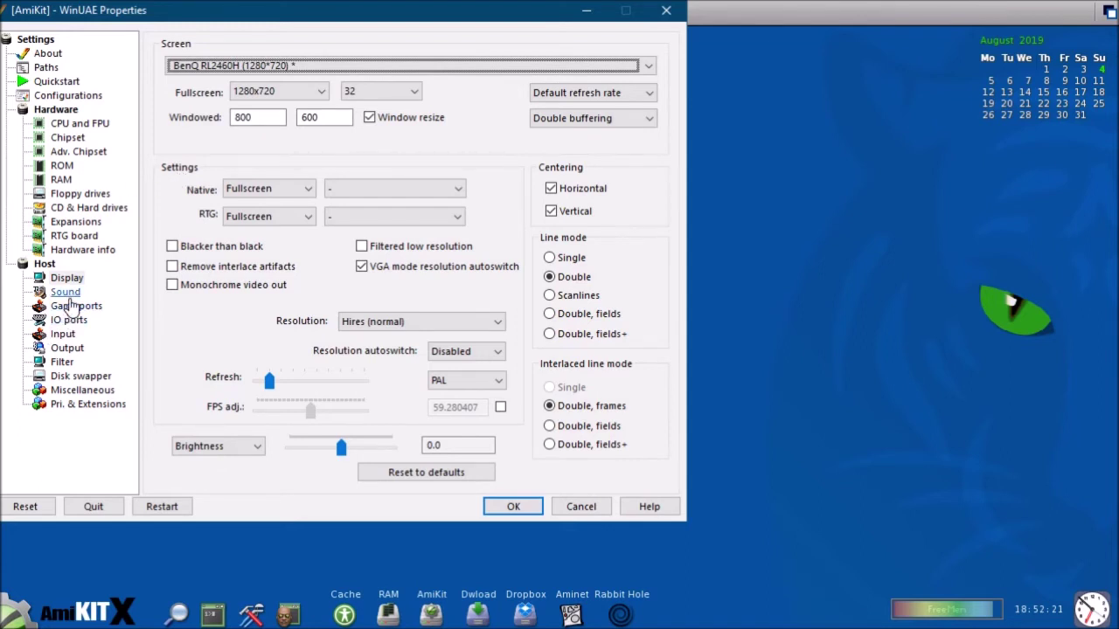
{"action": "left_click", "coordinate": [94, 210]}
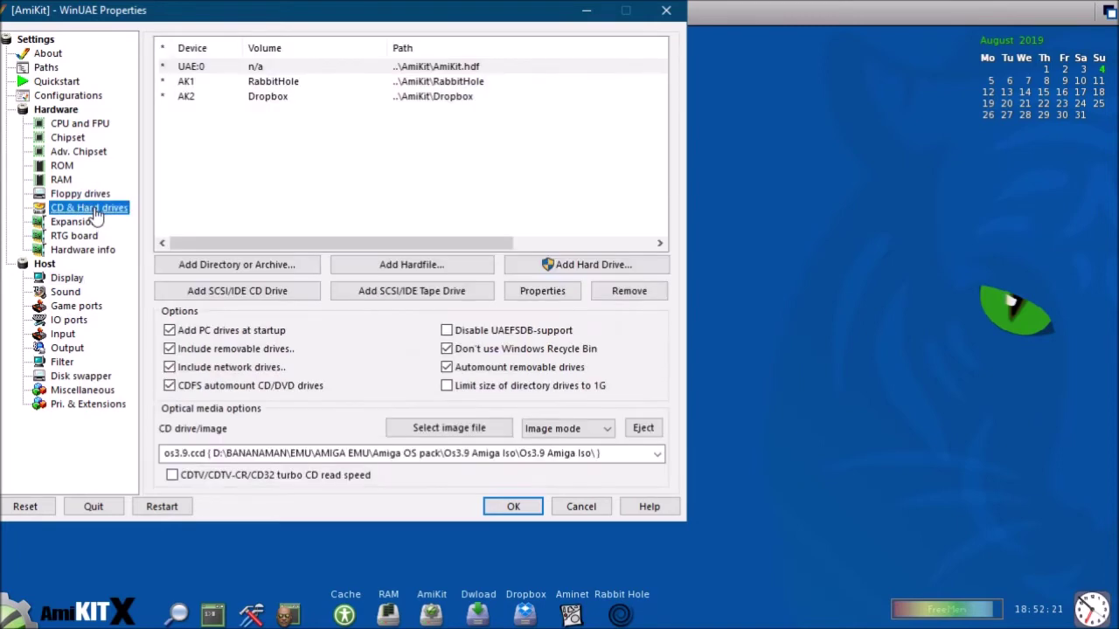
{"action": "left_click", "coordinate": [645, 430]}
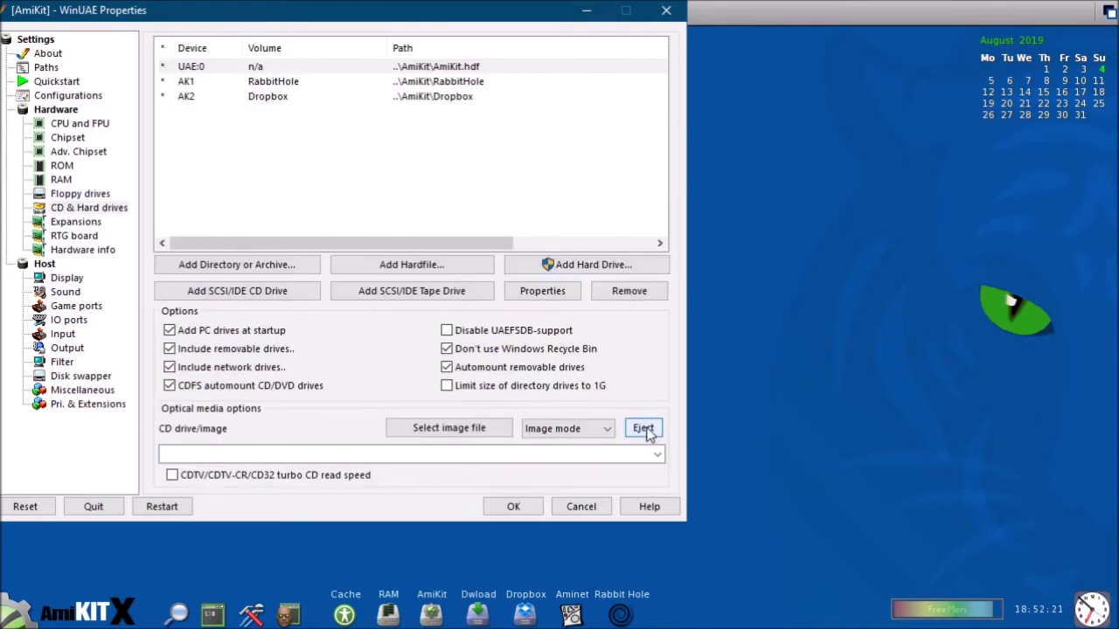
{"action": "left_click", "coordinate": [525, 507]}
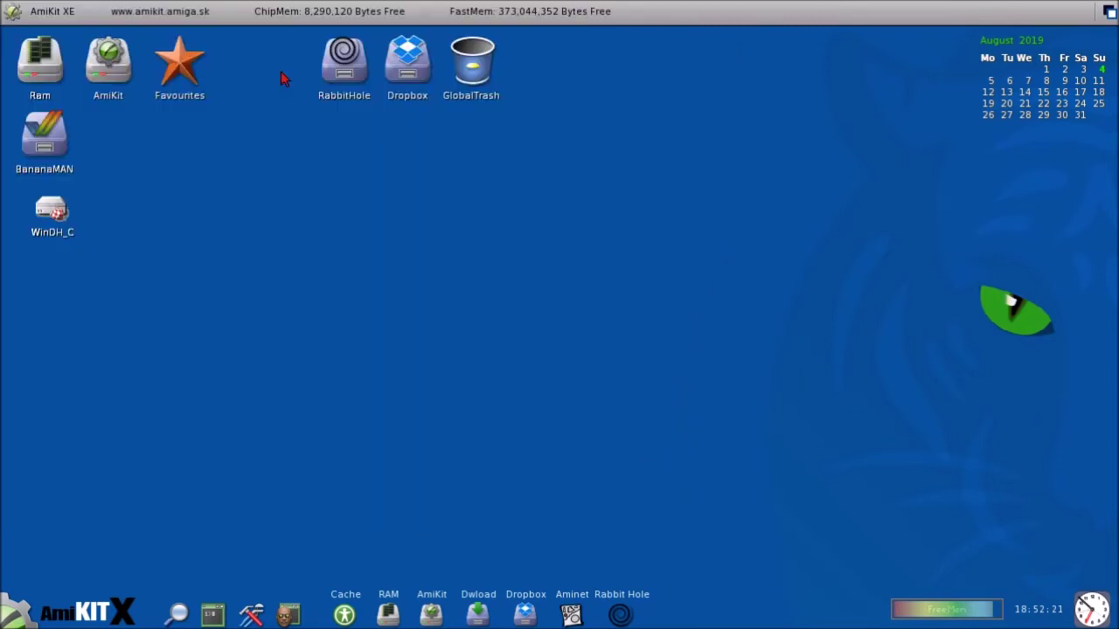
Switch the desktop replacement to Workbench with MorpheuZ.
{"action": "right_click", "coordinate": [282, 183]}
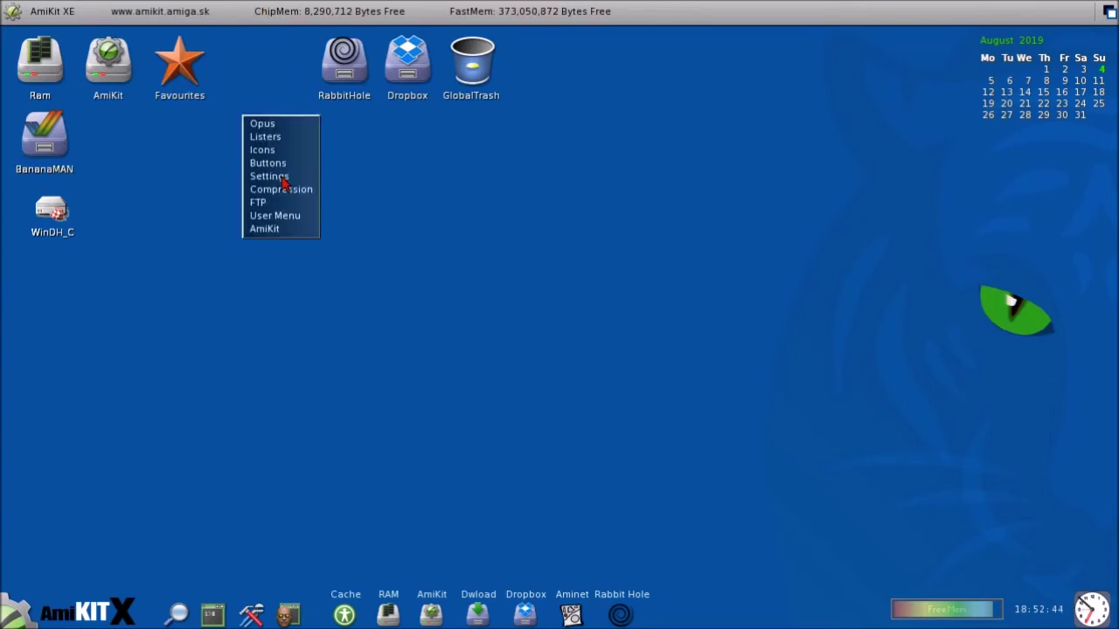
{"action": "left_click", "coordinate": [212, 198]}
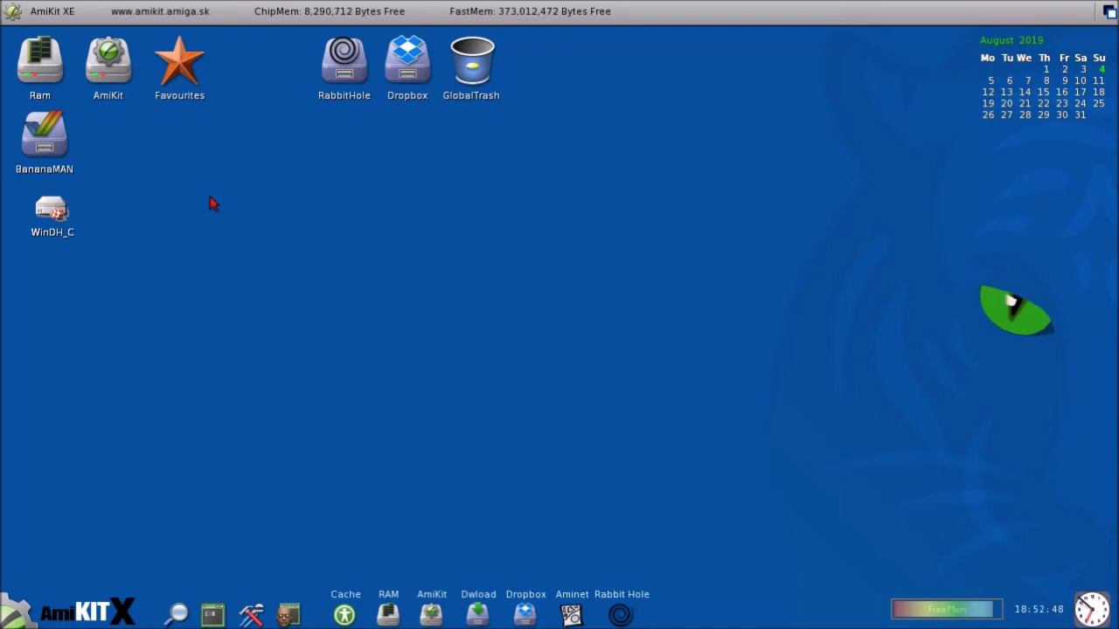
{"action": "left_click", "coordinate": [290, 616]}
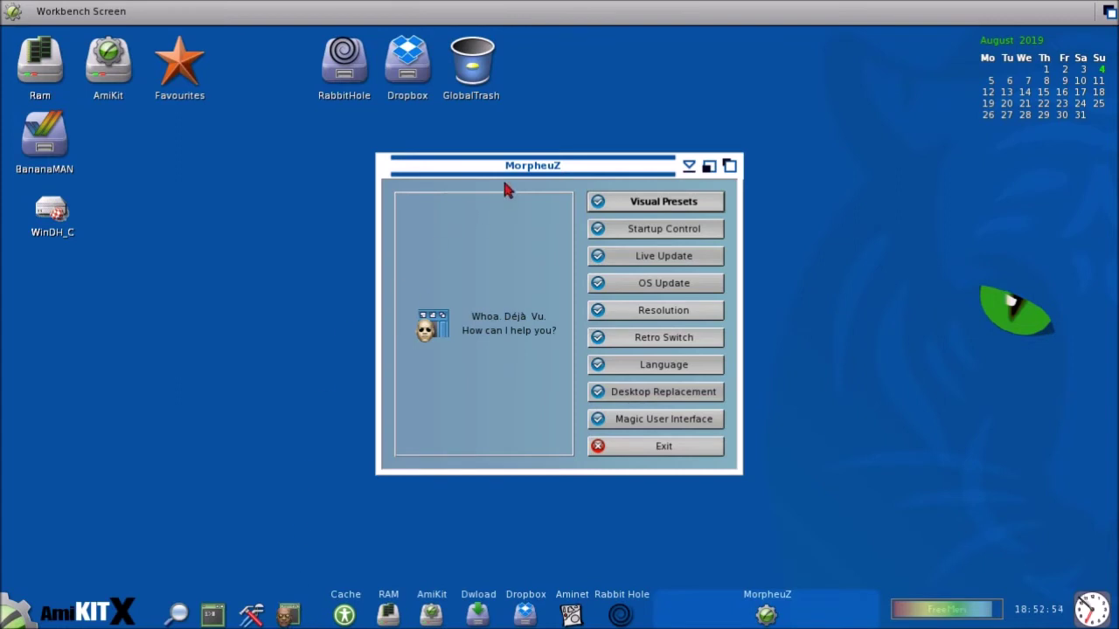
{"action": "left_click_drag", "start_coordinate": [517, 174], "coordinate": [417, 174]}
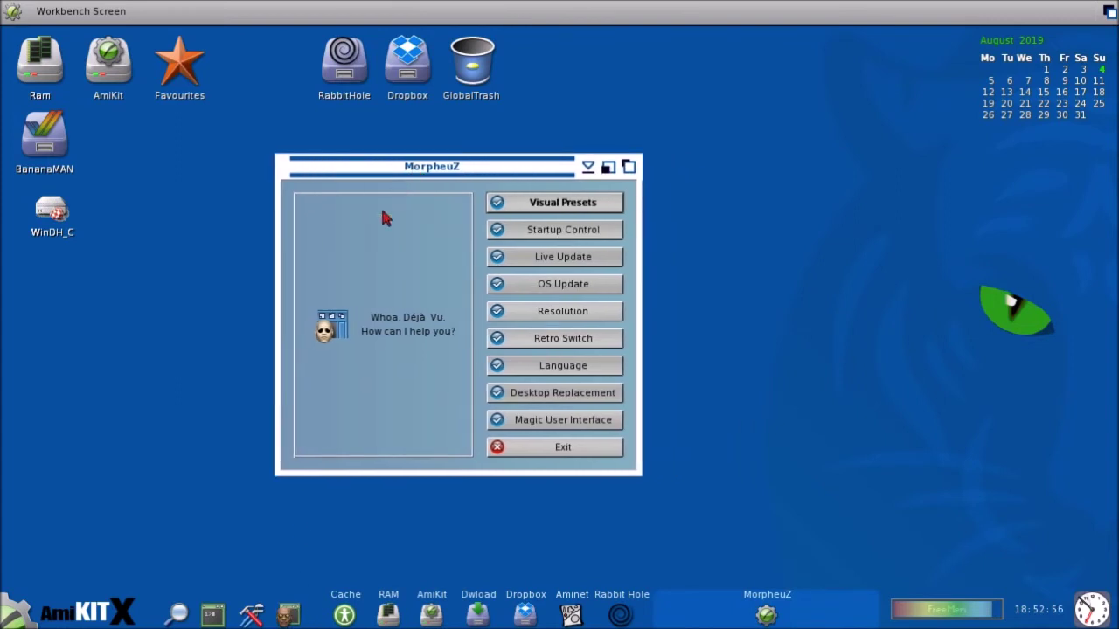
{"action": "left_click", "coordinate": [540, 396]}
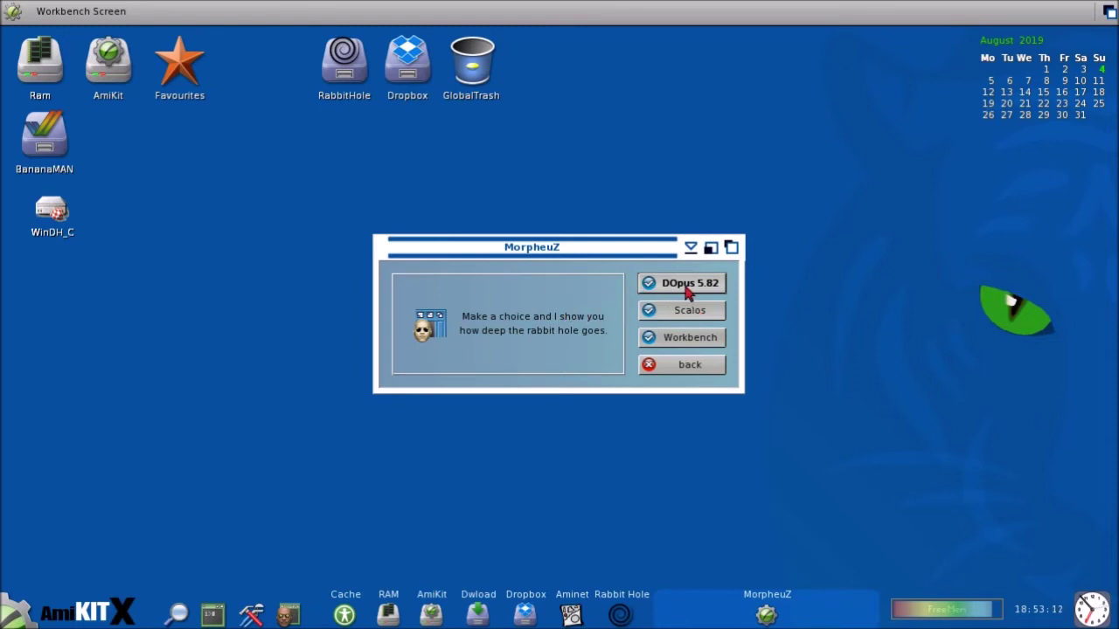
{"action": "left_click", "coordinate": [675, 341]}
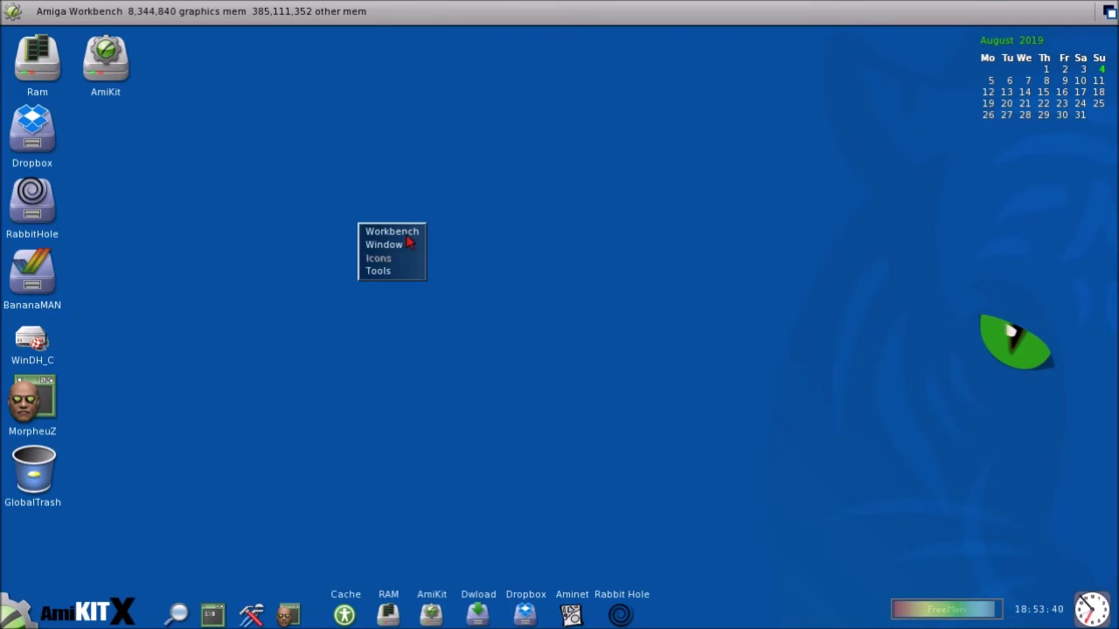
Look over the commands of the Workbench desktop menu and dismiss it.
{"action": "mouse_move", "coordinate": [405, 233]}
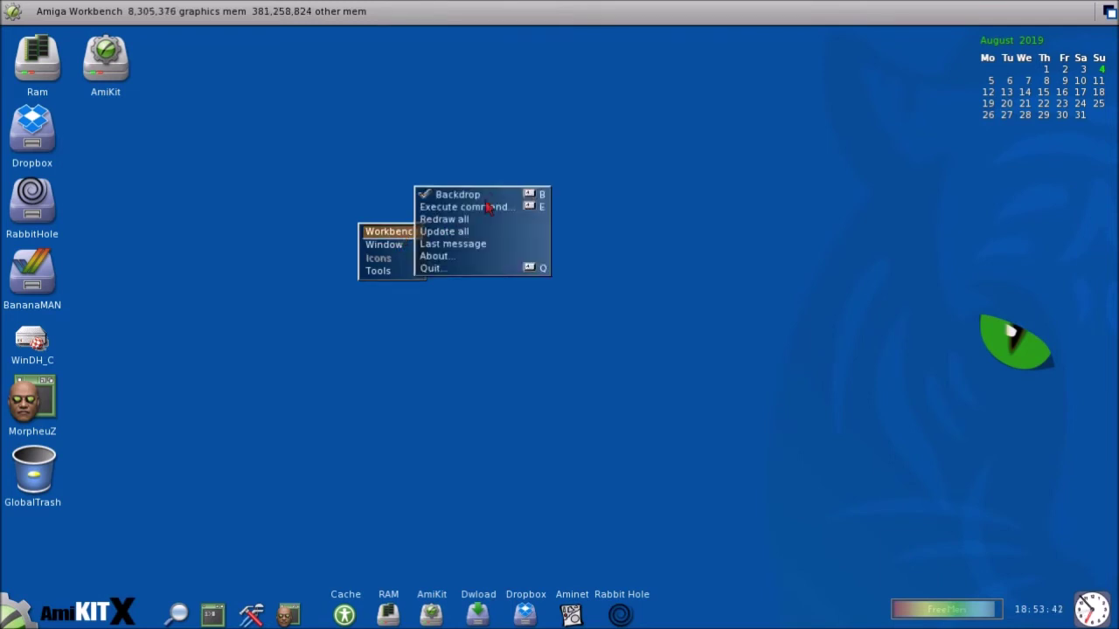
{"action": "left_click", "coordinate": [352, 155]}
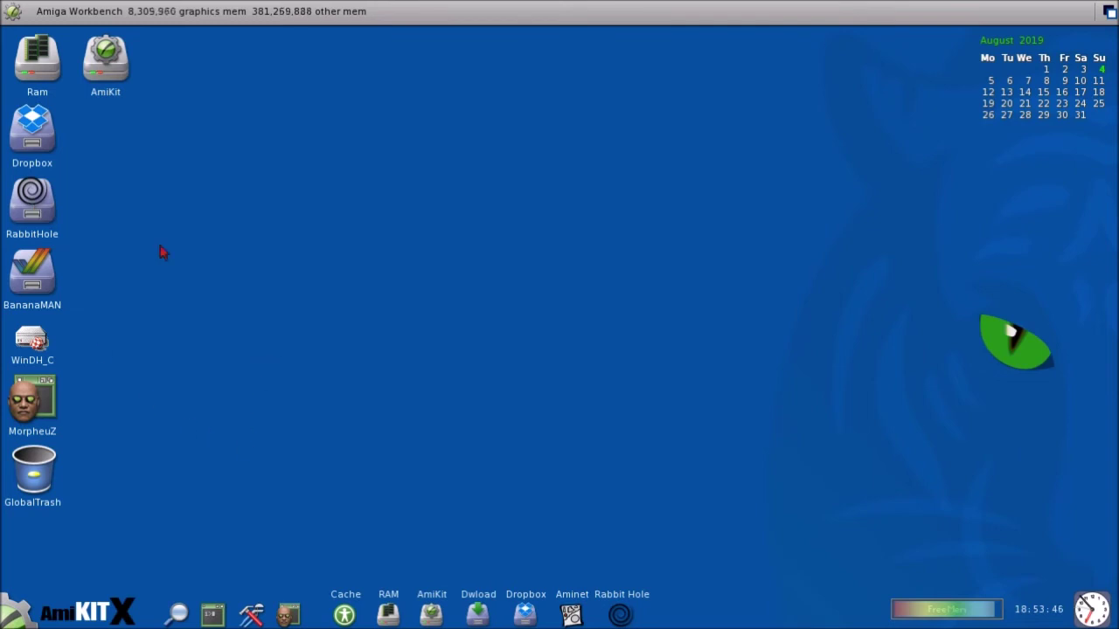
In MagicMenu from the AmiKit drive's WBStartup drawer, set pull-down and pop-up menu usage to Sticky mouse button and use the settings.
{"action": "double_click", "coordinate": [103, 66]}
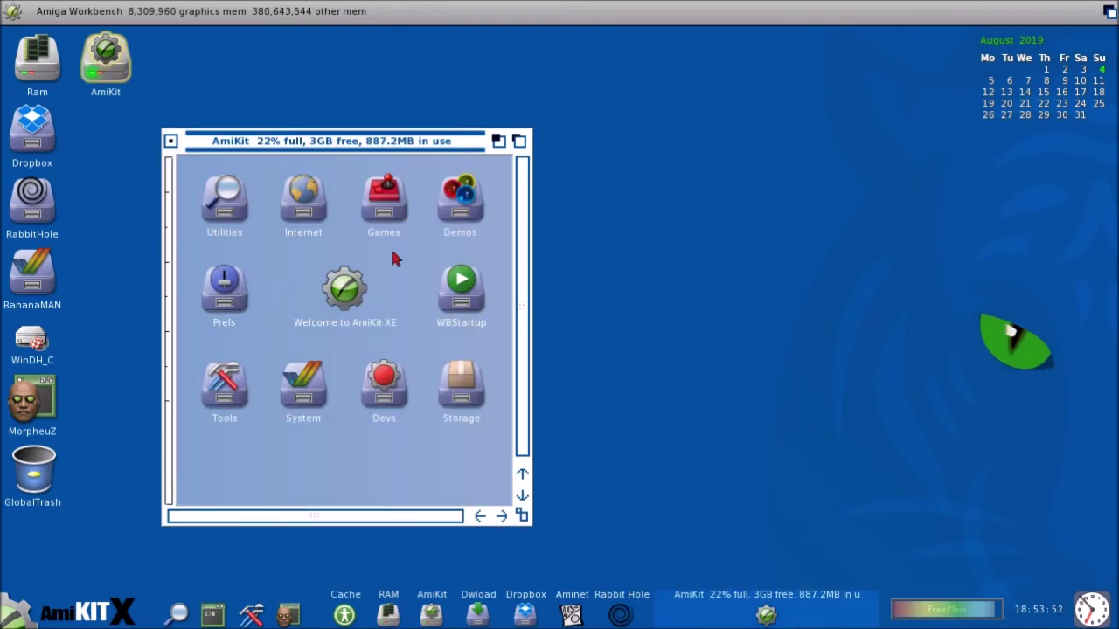
{"action": "double_click", "coordinate": [456, 291]}
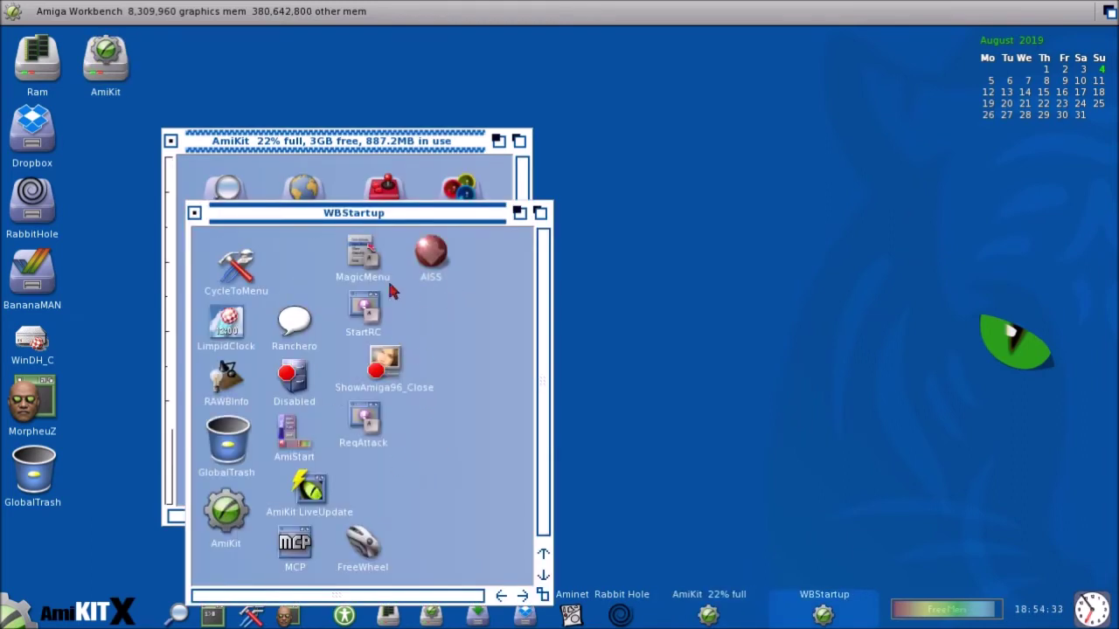
{"action": "double_click", "coordinate": [364, 253]}
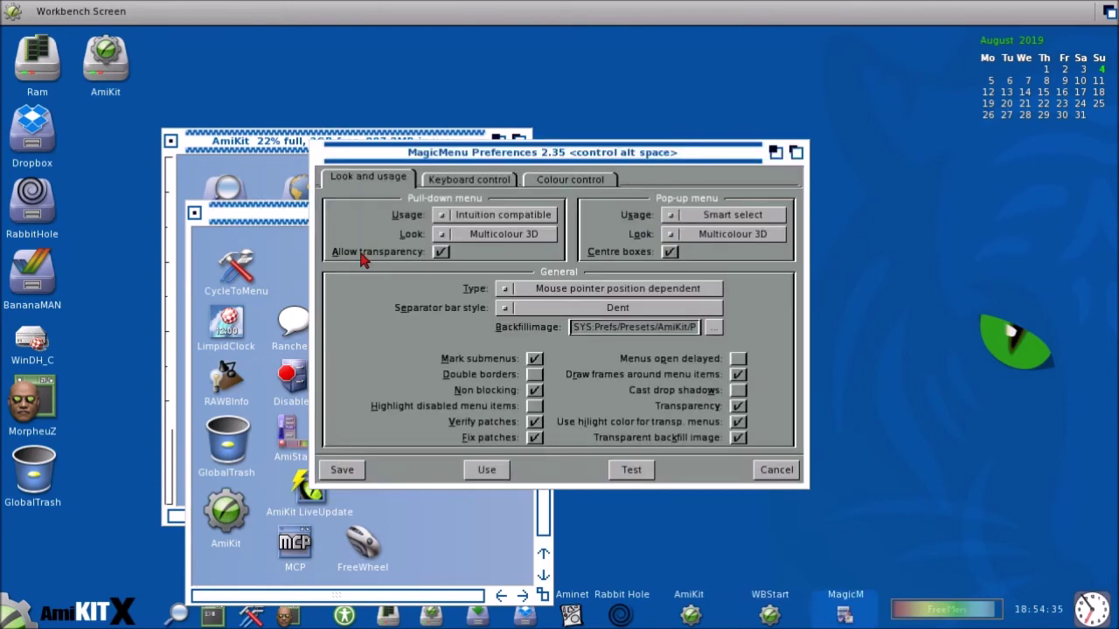
{"action": "left_click", "coordinate": [440, 217]}
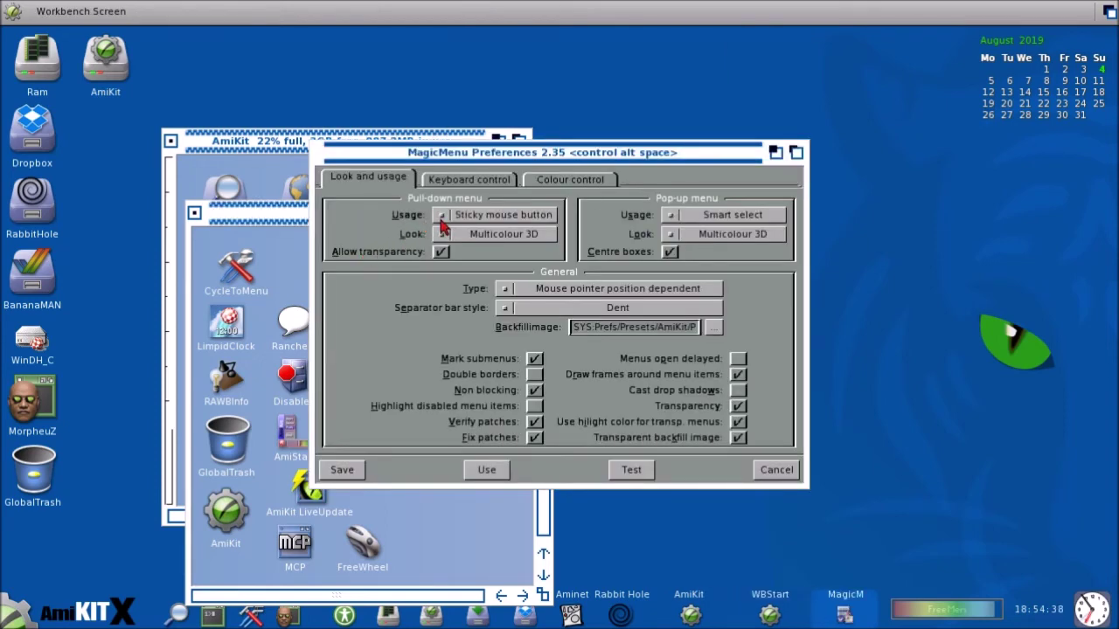
{"action": "left_click", "coordinate": [674, 218]}
{"action": "left_click", "coordinate": [674, 218]}
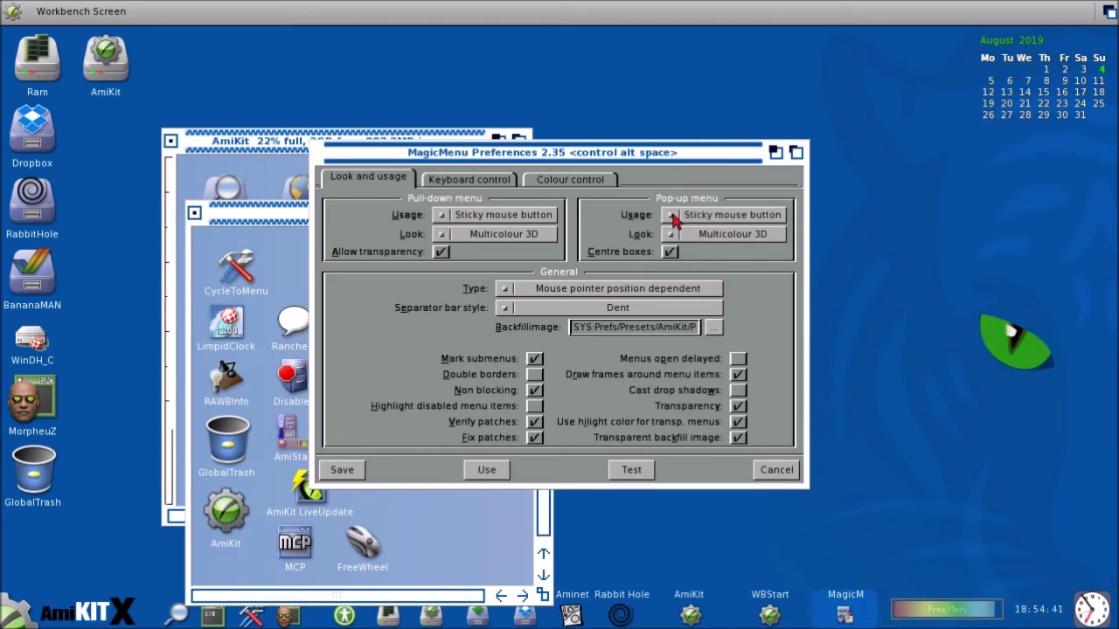
{"action": "left_click", "coordinate": [487, 470]}
Test the pop-up menu over the WBStartup window, then reopen the MagicMenu preferences and save them.
{"action": "right_click", "coordinate": [433, 350]}
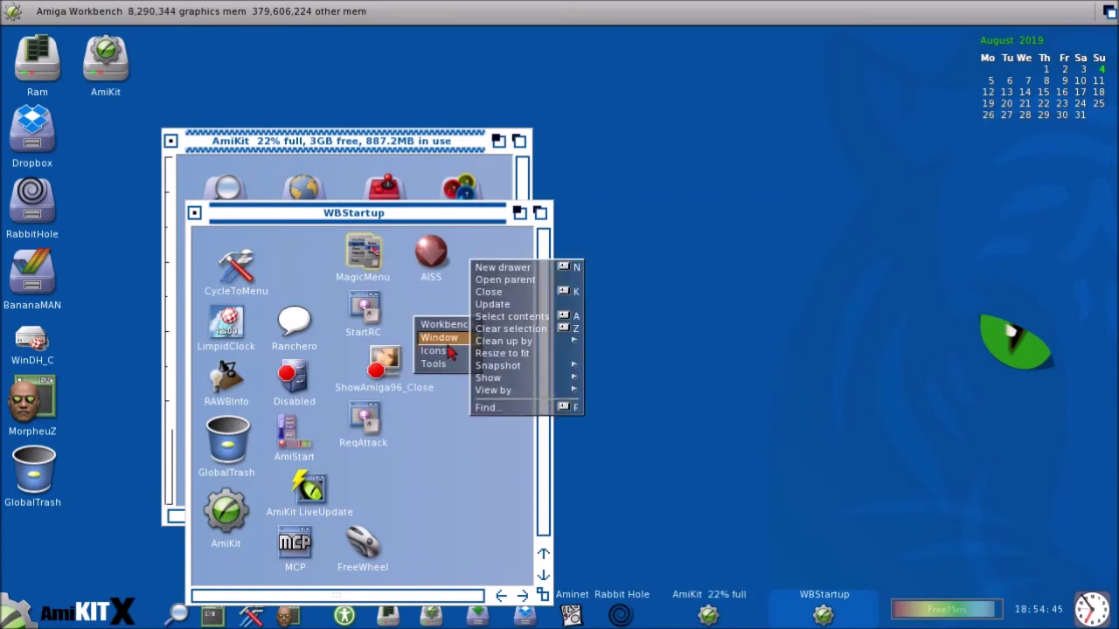
{"action": "right_click", "coordinate": [616, 174]}
{"action": "double_click", "coordinate": [369, 258]}
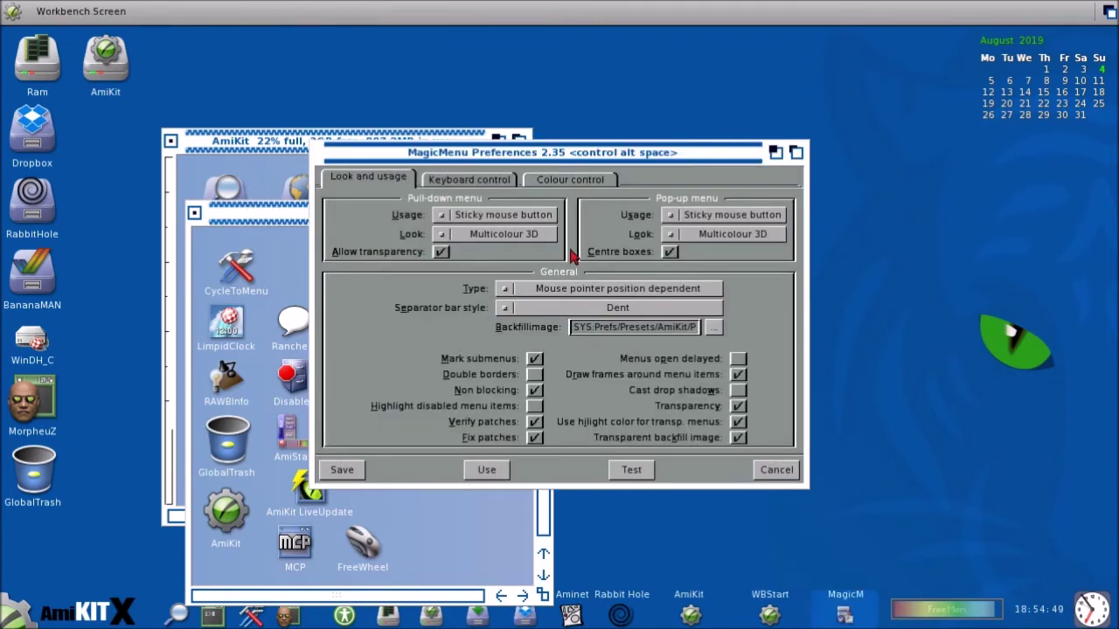
{"action": "right_click", "coordinate": [402, 291]}
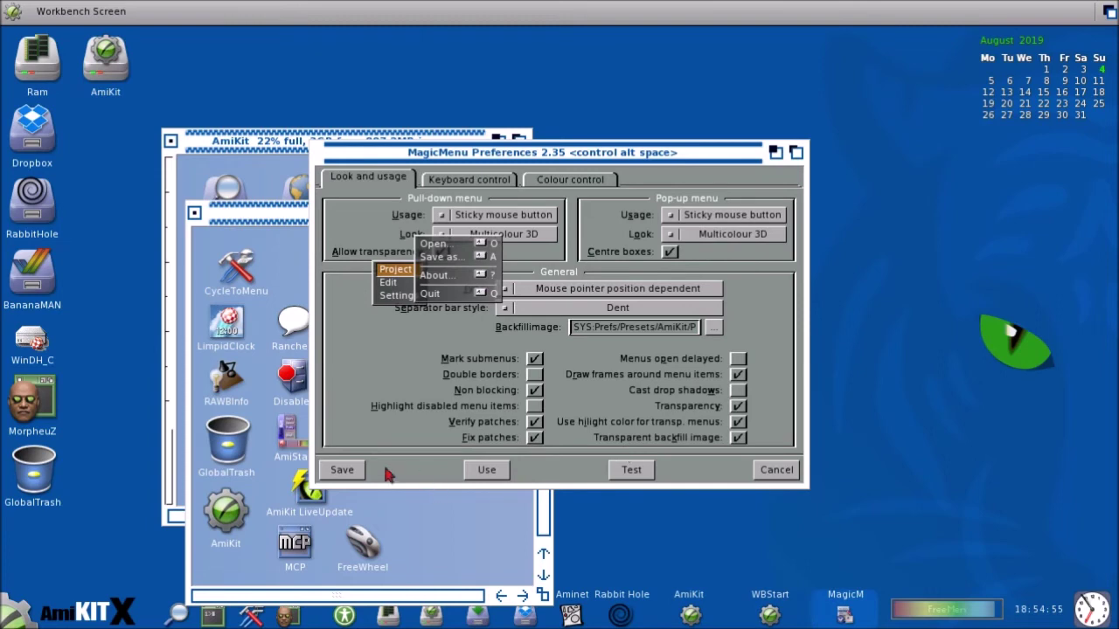
{"action": "left_click", "coordinate": [357, 476]}
{"action": "left_click", "coordinate": [357, 476]}
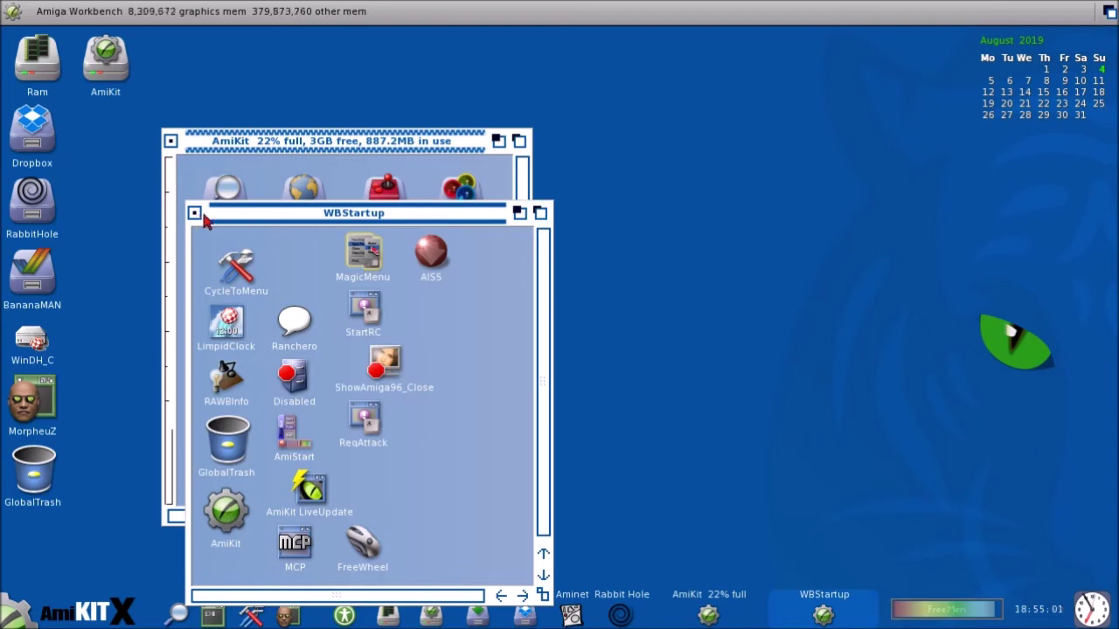
Arrange the AmiKit and WBStartup windows side by side on the desktop.
{"action": "left_click_drag", "start_coordinate": [266, 220], "coordinate": [556, 77]}
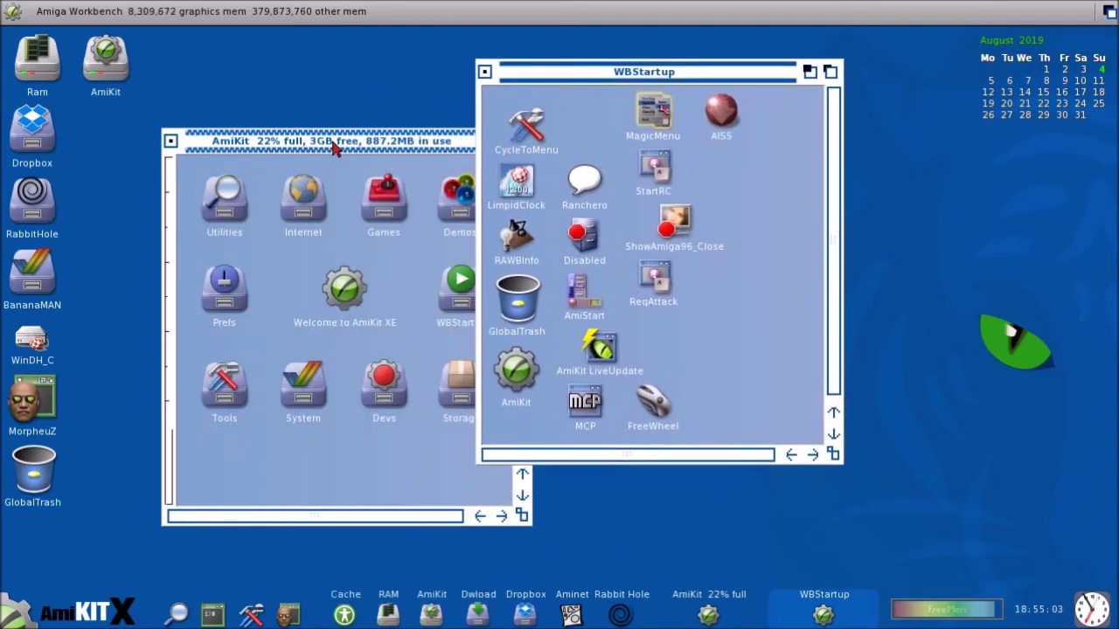
{"action": "left_click_drag", "start_coordinate": [550, 76], "coordinate": [617, 83]}
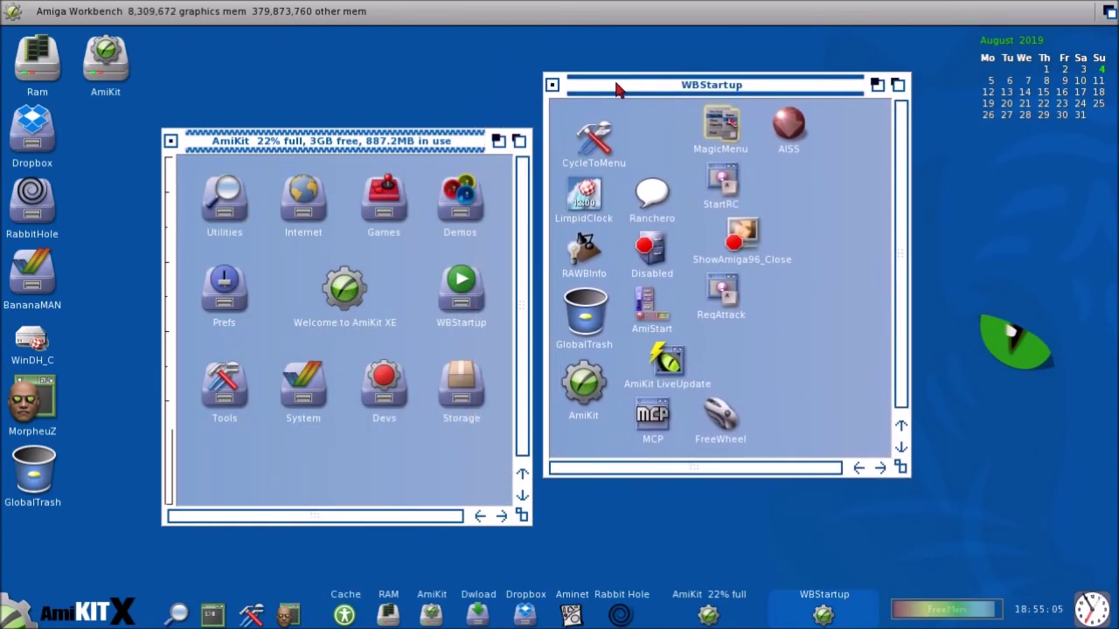
{"action": "left_click_drag", "start_coordinate": [390, 143], "coordinate": [390, 99]}
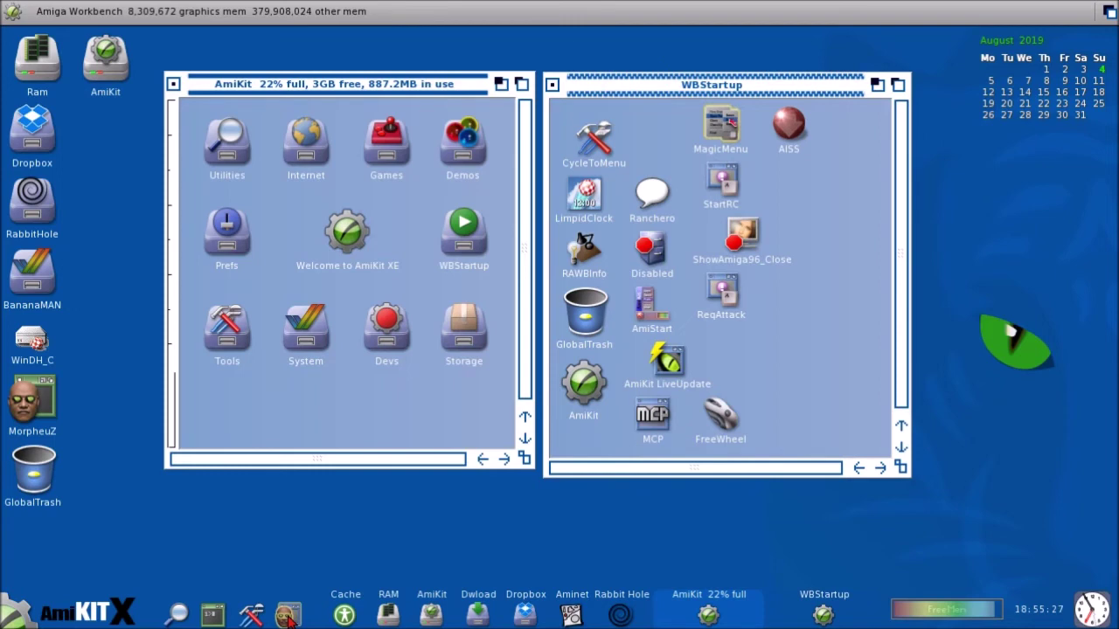
Open MorpheuZ, view the Retro Switch offer and decline it, and look at the desktop replacement choices before going back.
{"action": "left_click", "coordinate": [289, 617]}
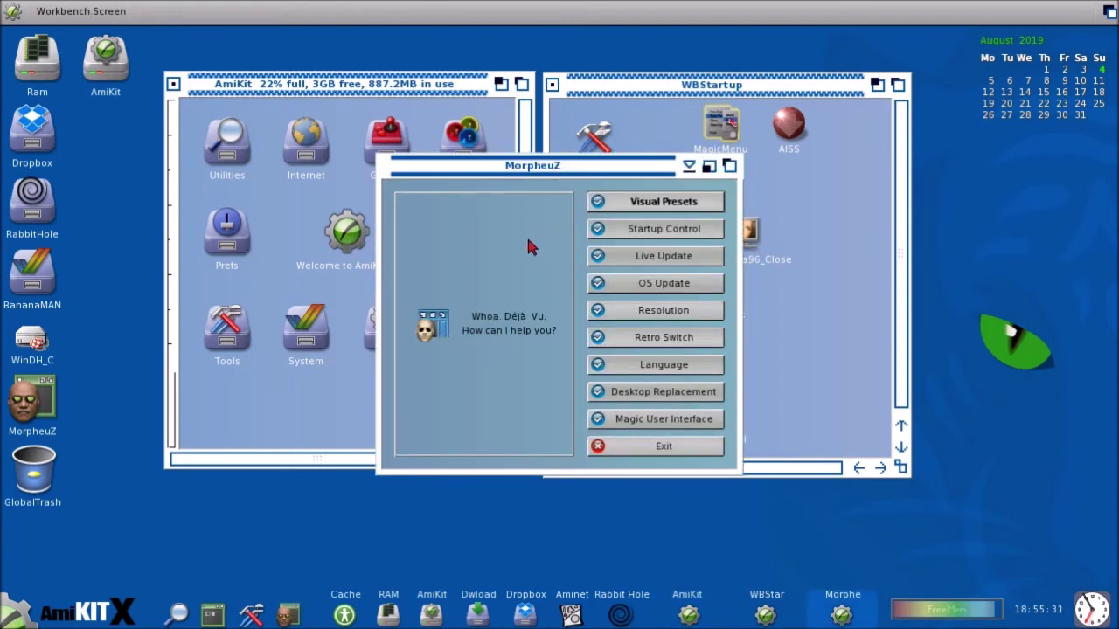
{"action": "left_click", "coordinate": [633, 339]}
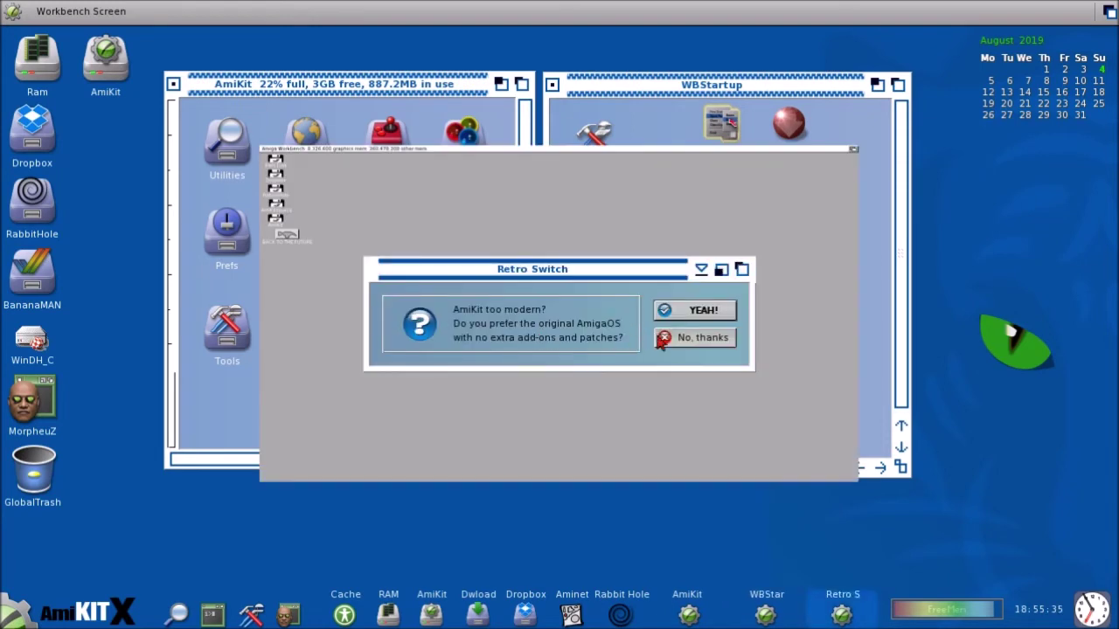
{"action": "left_click", "coordinate": [675, 338]}
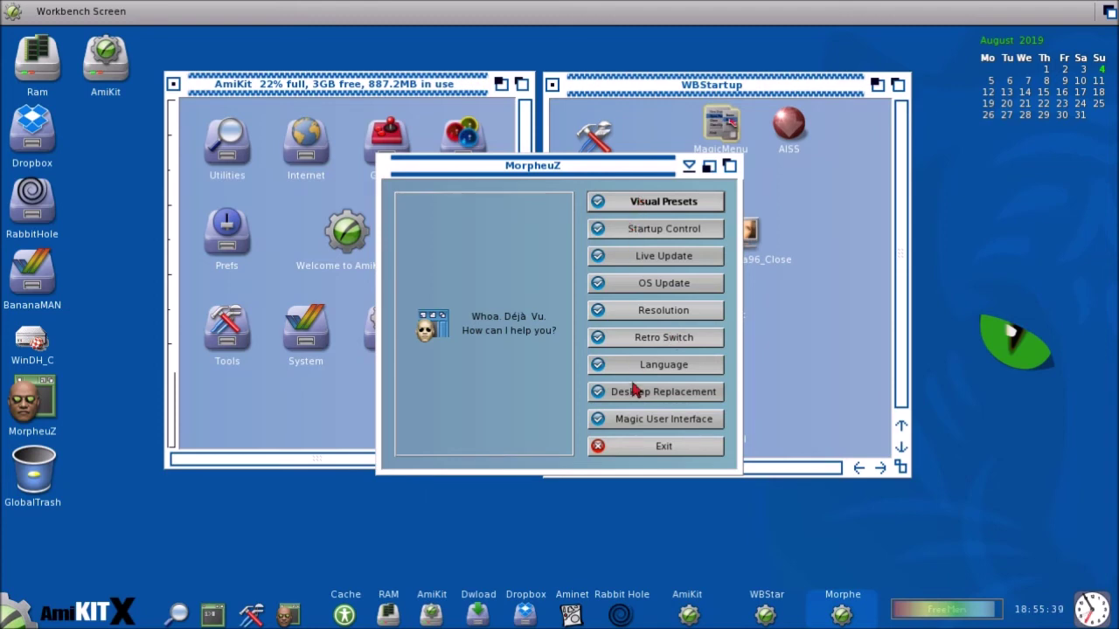
{"action": "left_click", "coordinate": [635, 397]}
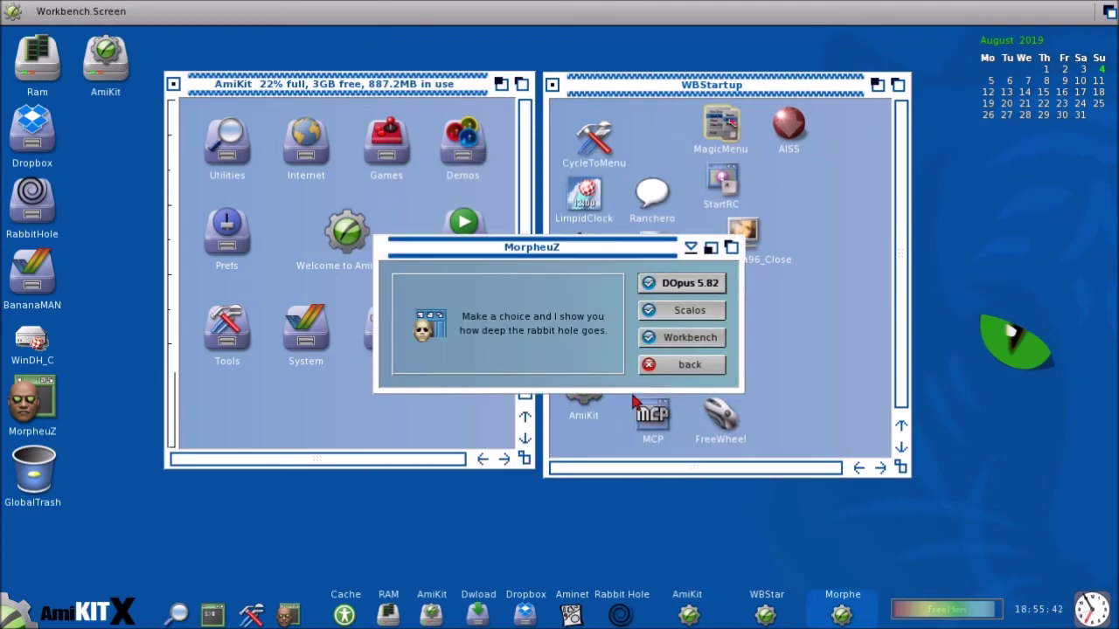
{"action": "left_click", "coordinate": [662, 370]}
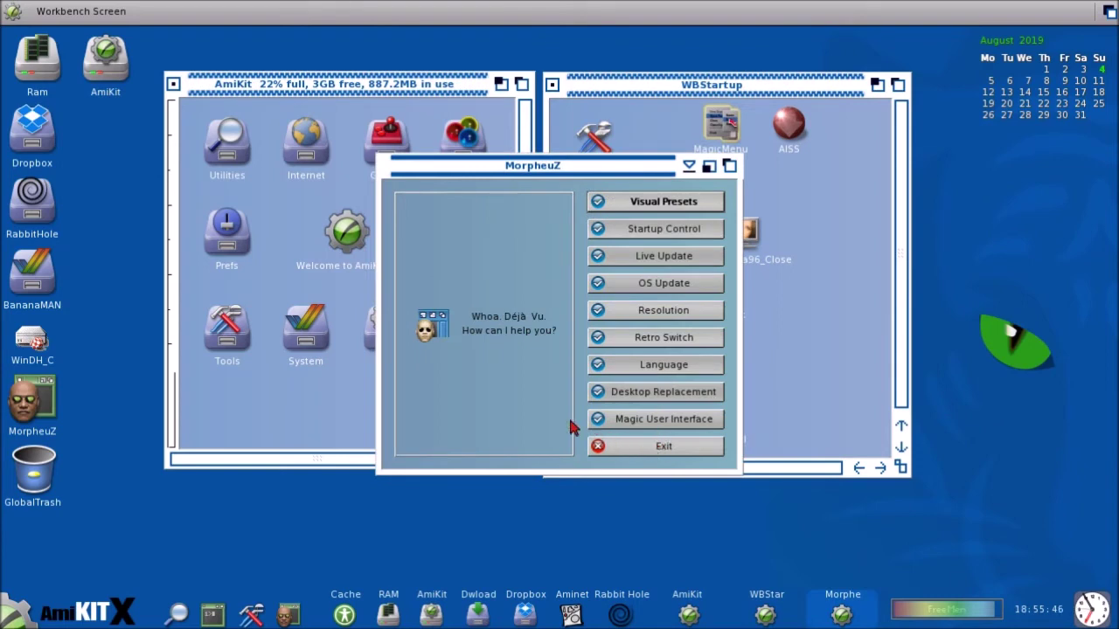
Look at MorpheuZ's visual presets and its EXTRA THEMES page, and return to the presets.
{"action": "left_click", "coordinate": [657, 203]}
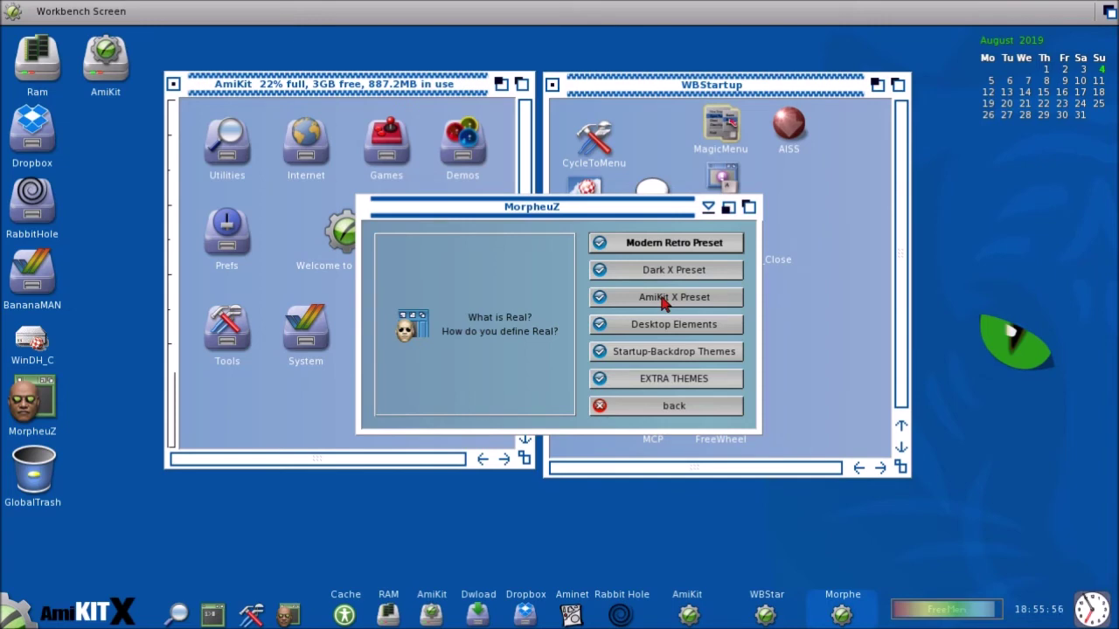
{"action": "left_click", "coordinate": [659, 378]}
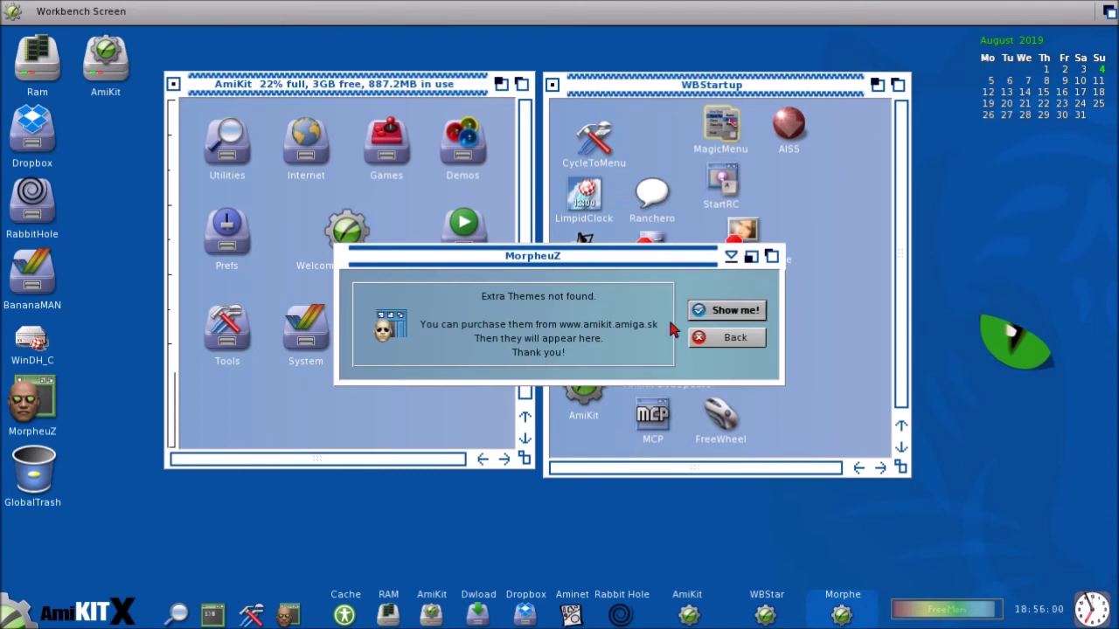
{"action": "left_click", "coordinate": [703, 339]}
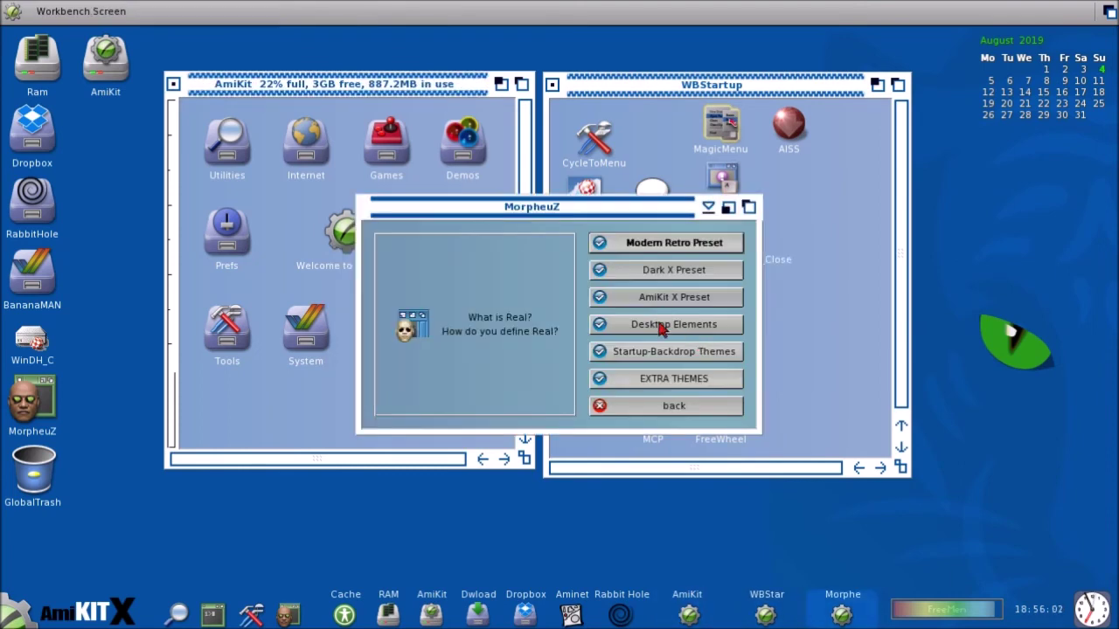
Apply the Dark desktop elements theme and reboot the system.
{"action": "left_click", "coordinate": [662, 326]}
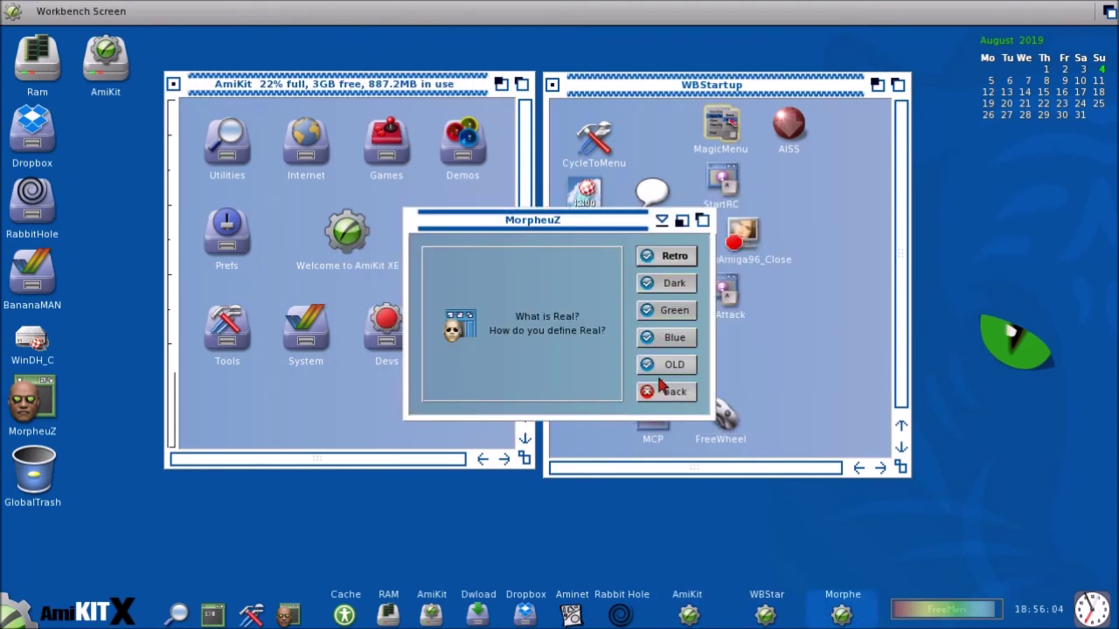
{"action": "left_click", "coordinate": [671, 284]}
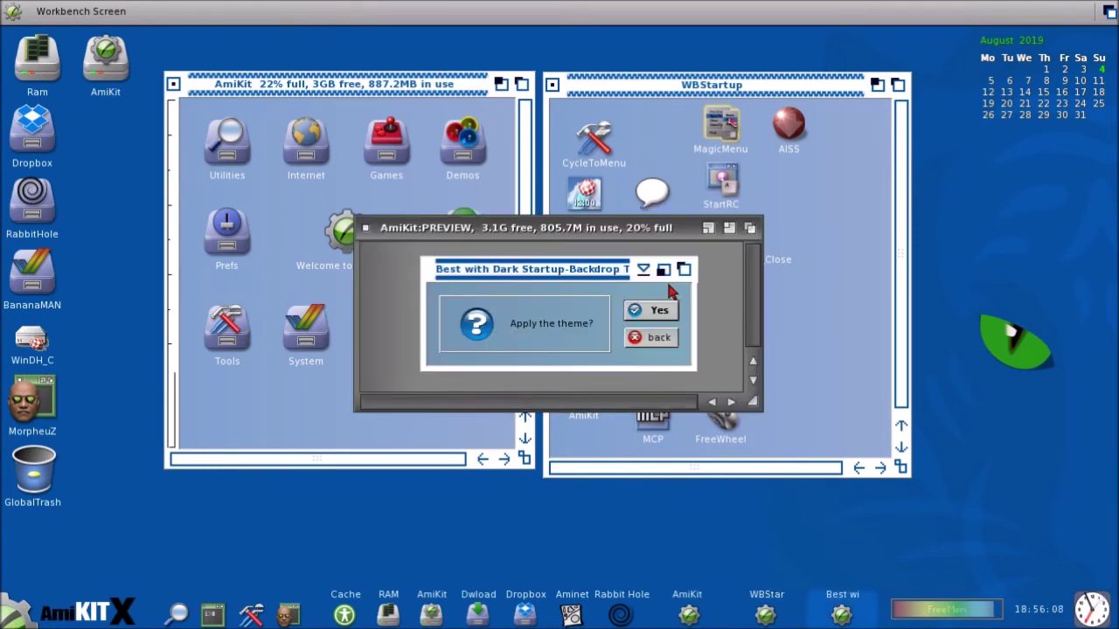
{"action": "left_click", "coordinate": [656, 313]}
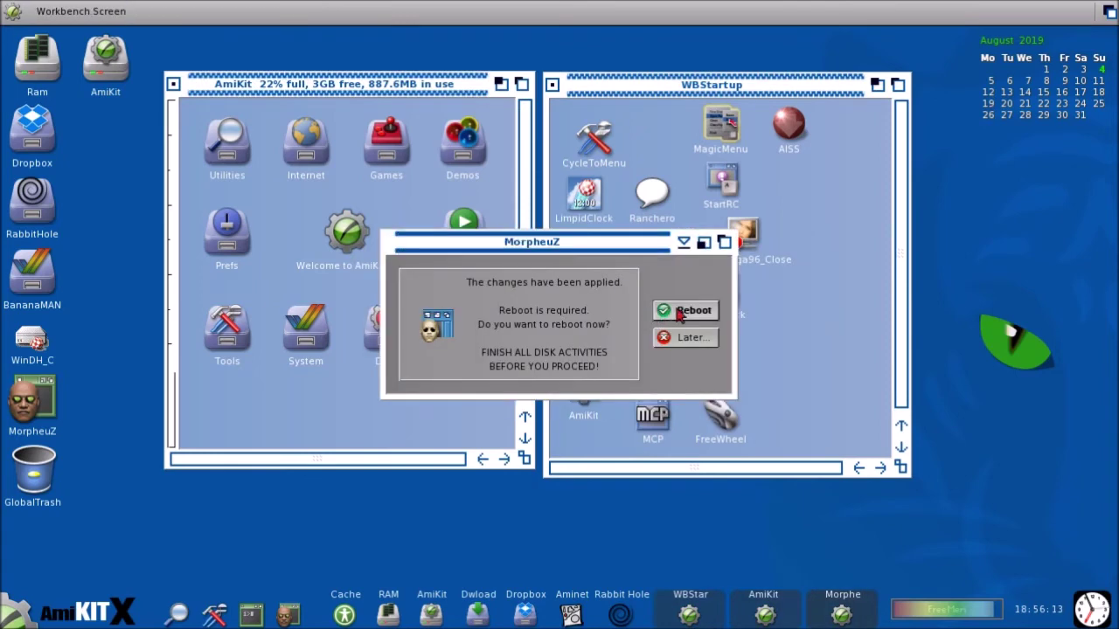
{"action": "left_click", "coordinate": [684, 312]}
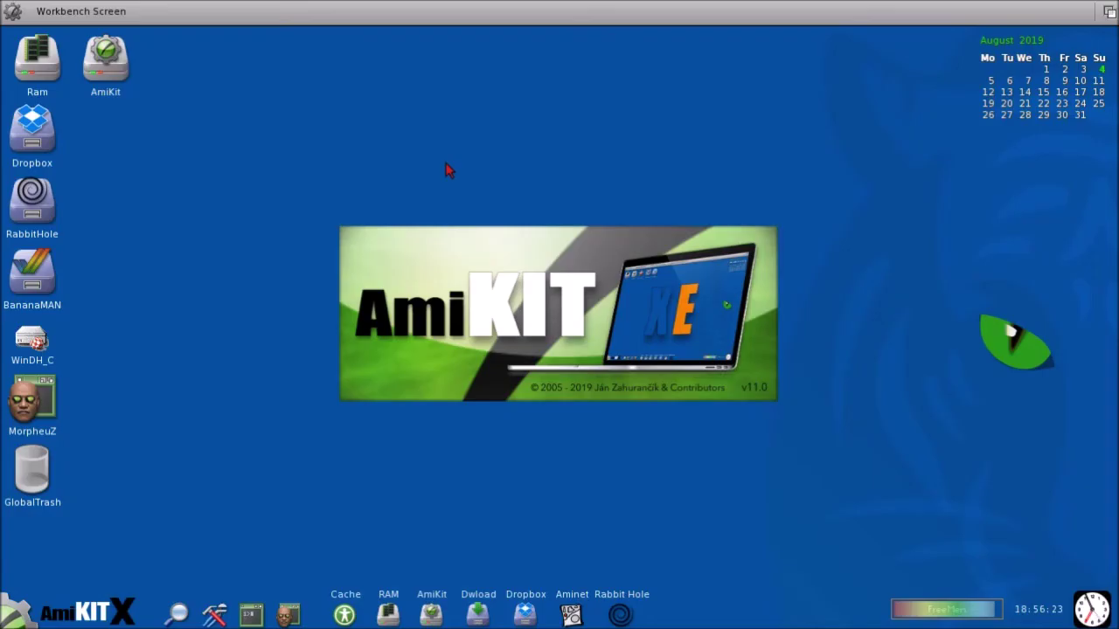
Check the look of the Workbench desktop menu after the reboot and dismiss it.
{"action": "right_click", "coordinate": [428, 191]}
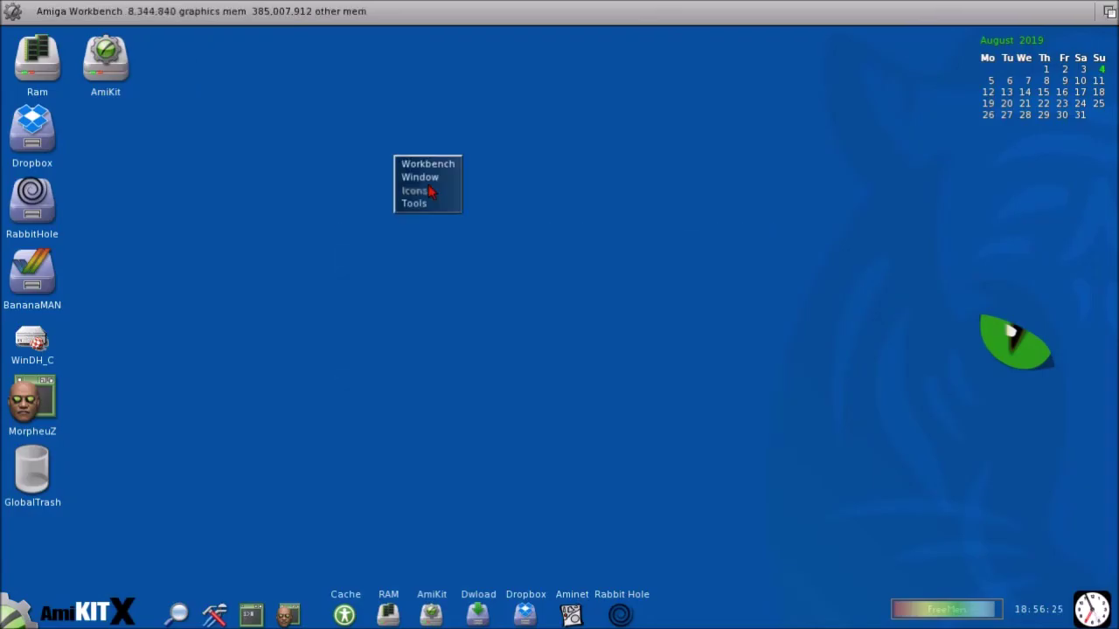
{"action": "mouse_move", "coordinate": [431, 174]}
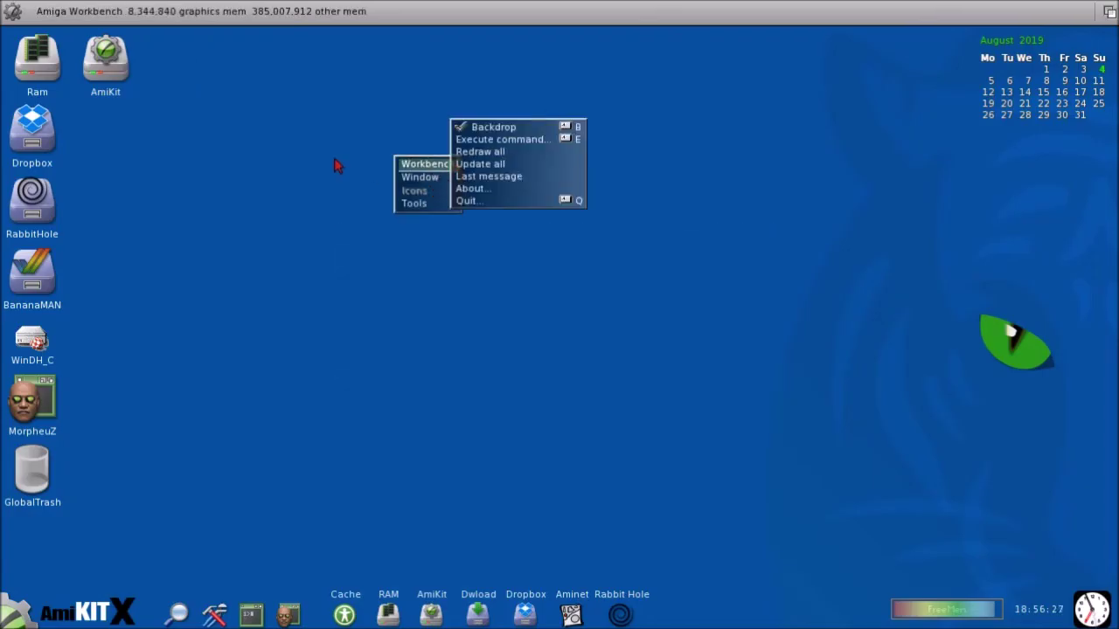
{"action": "left_click", "coordinate": [292, 220]}
{"action": "right_click", "coordinate": [292, 220]}
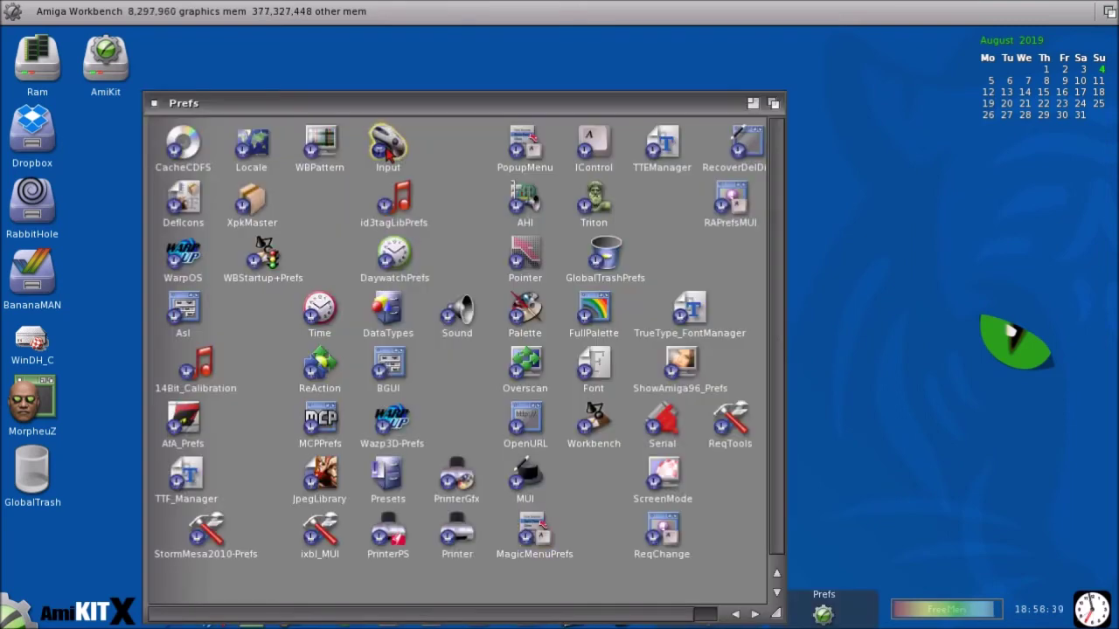
In the Input preferences, choose the third mouse speed option, turn off Accelerated, and save.
{"action": "double_click", "coordinate": [388, 149]}
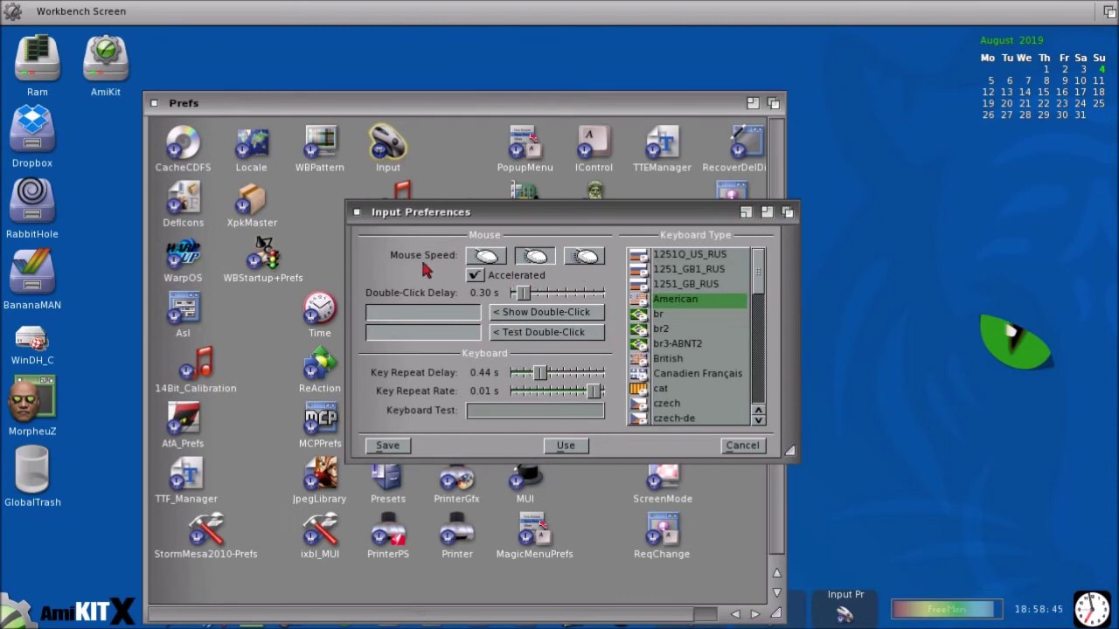
{"action": "left_click", "coordinate": [486, 256]}
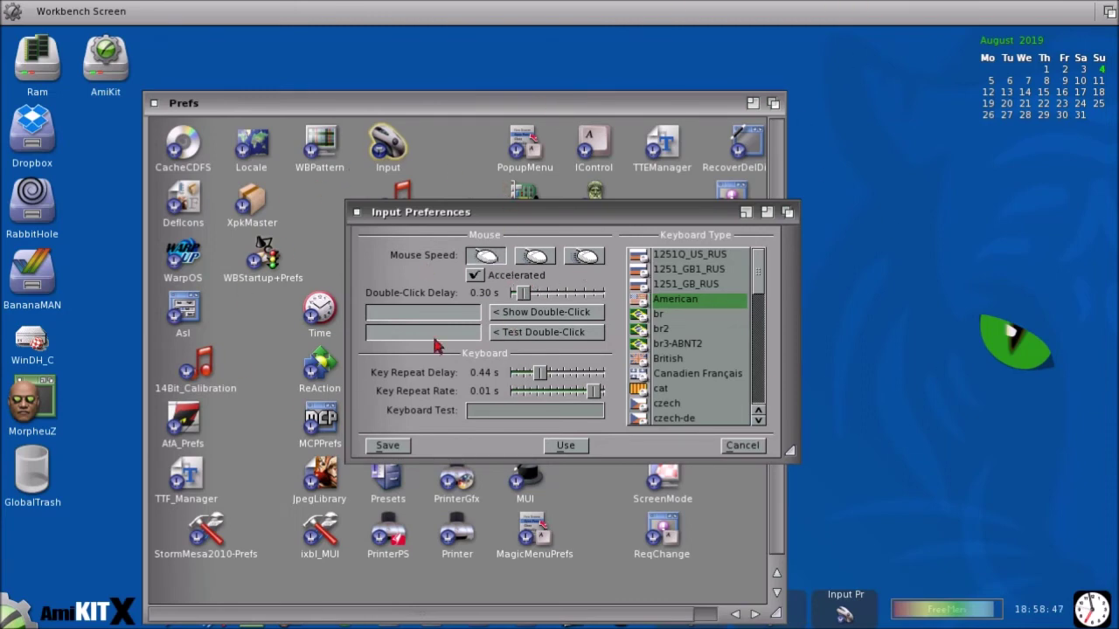
{"action": "left_click", "coordinate": [528, 260]}
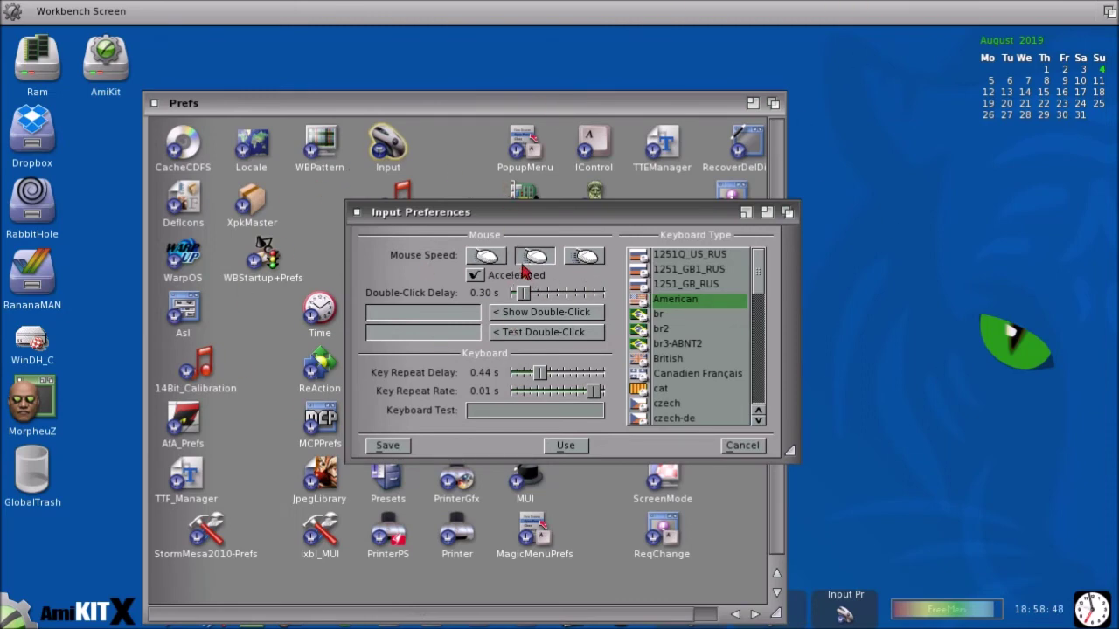
{"action": "left_click", "coordinate": [479, 275]}
{"action": "left_click", "coordinate": [584, 256]}
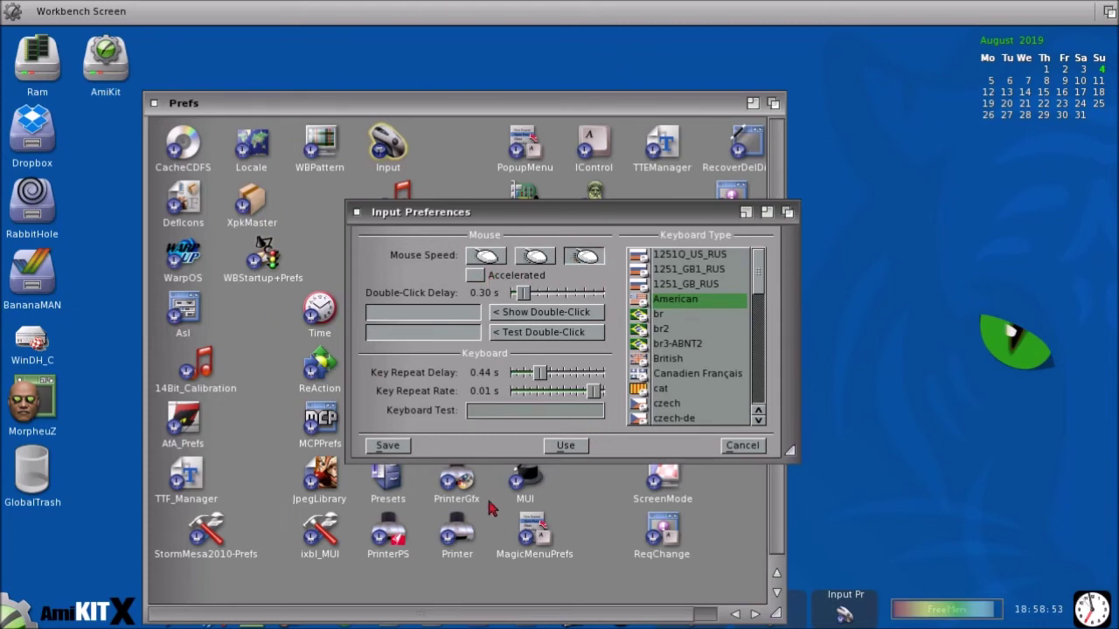
{"action": "left_click", "coordinate": [371, 447]}
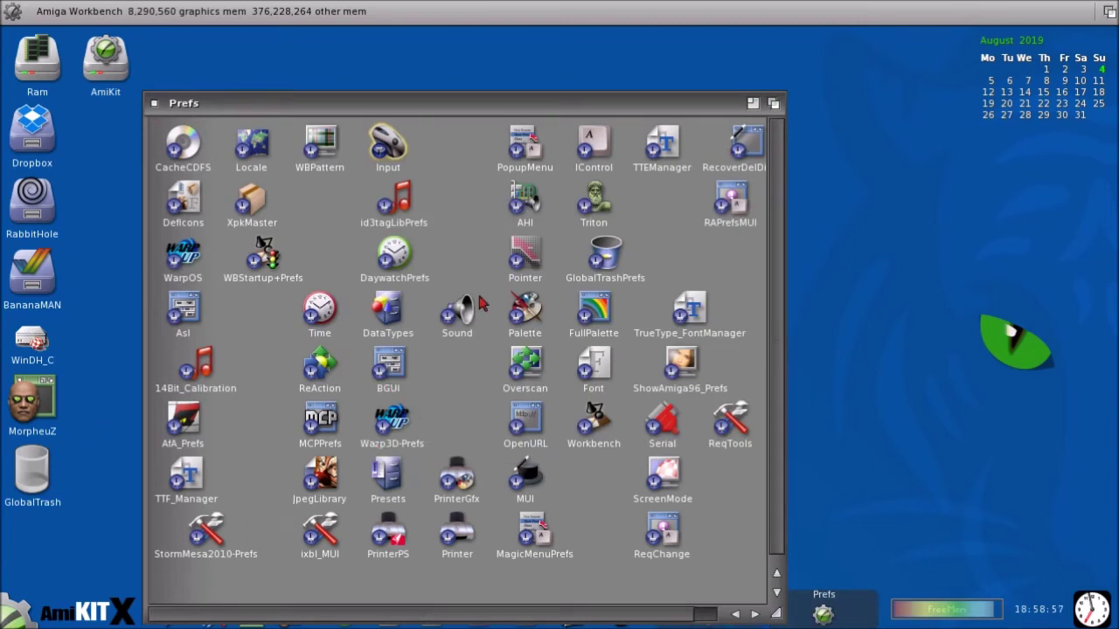
In the Sound preferences, enable Make Sound, adjust the sound pitch slightly, and save.
{"action": "double_click", "coordinate": [454, 317]}
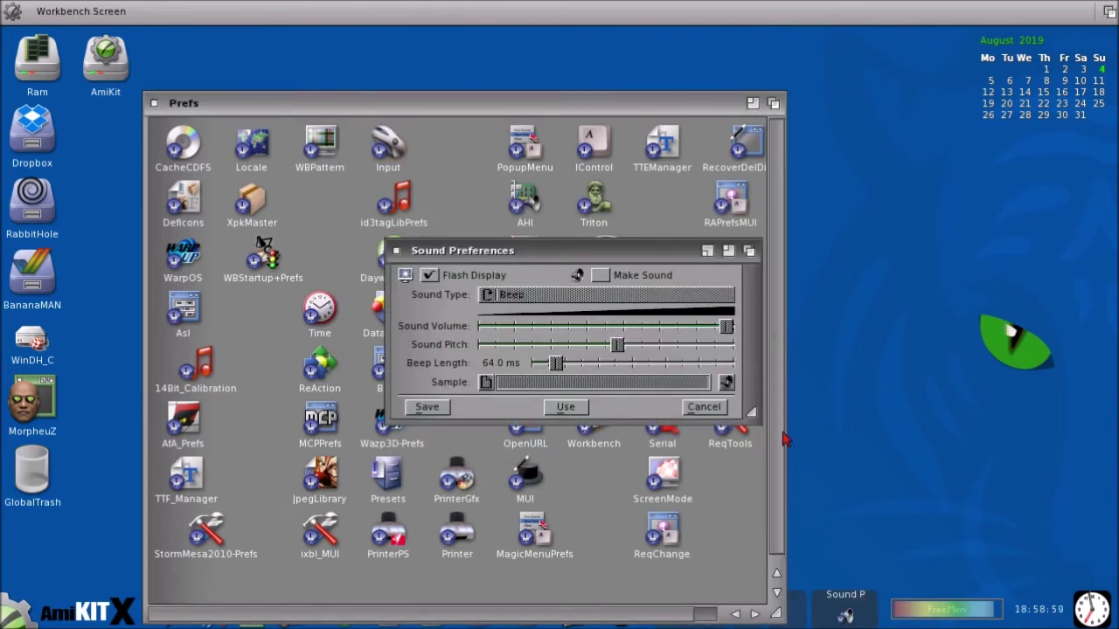
{"action": "left_click", "coordinate": [601, 276]}
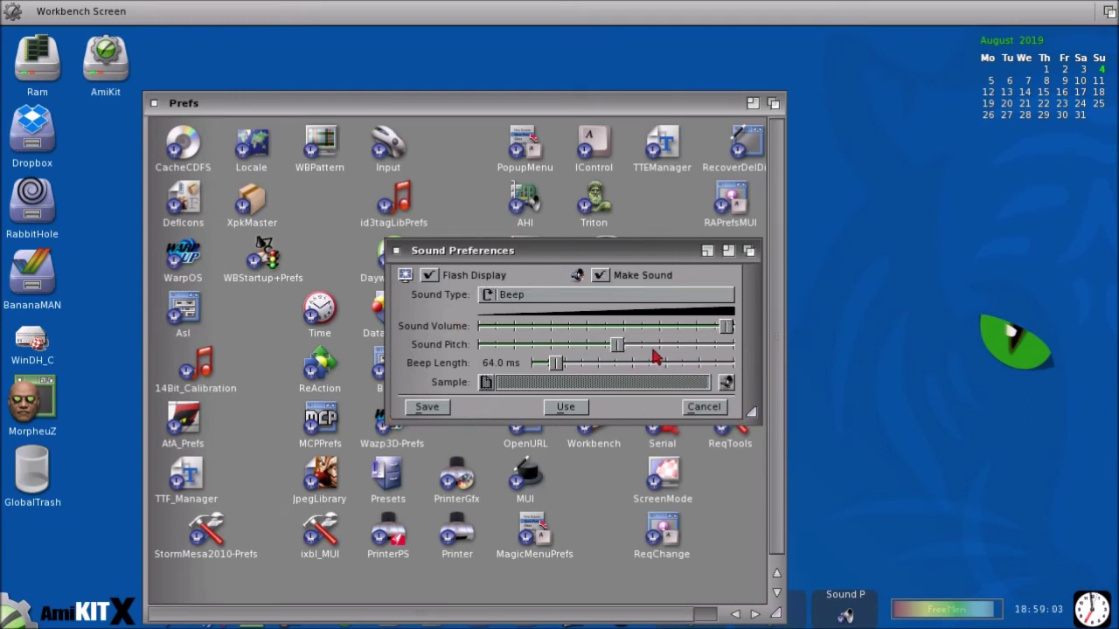
{"action": "mouse_move", "coordinate": [616, 345]}
{"action": "left_mouse_down"}
{"action": "mouse_move", "coordinate": [626, 348]}
{"action": "mouse_move", "coordinate": [603, 347]}
{"action": "mouse_move", "coordinate": [619, 348]}
{"action": "left_mouse_up"}
{"action": "left_click", "coordinate": [425, 408]}
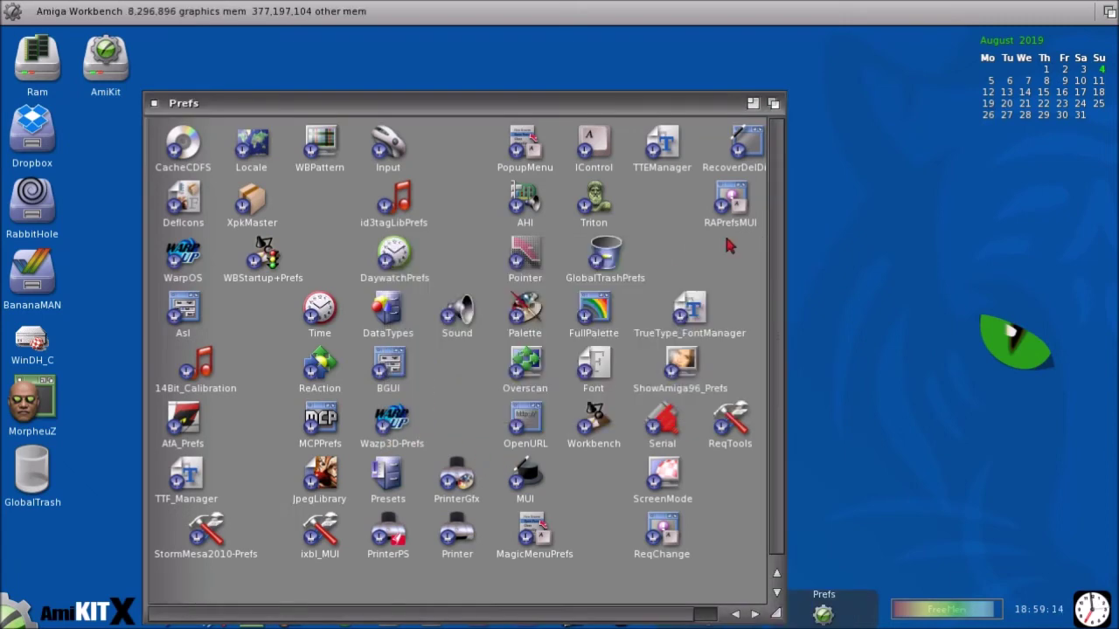
Look through the pages of the PopupMenu settings, from Colours to Text, and leave without saving.
{"action": "double_click", "coordinate": [529, 147]}
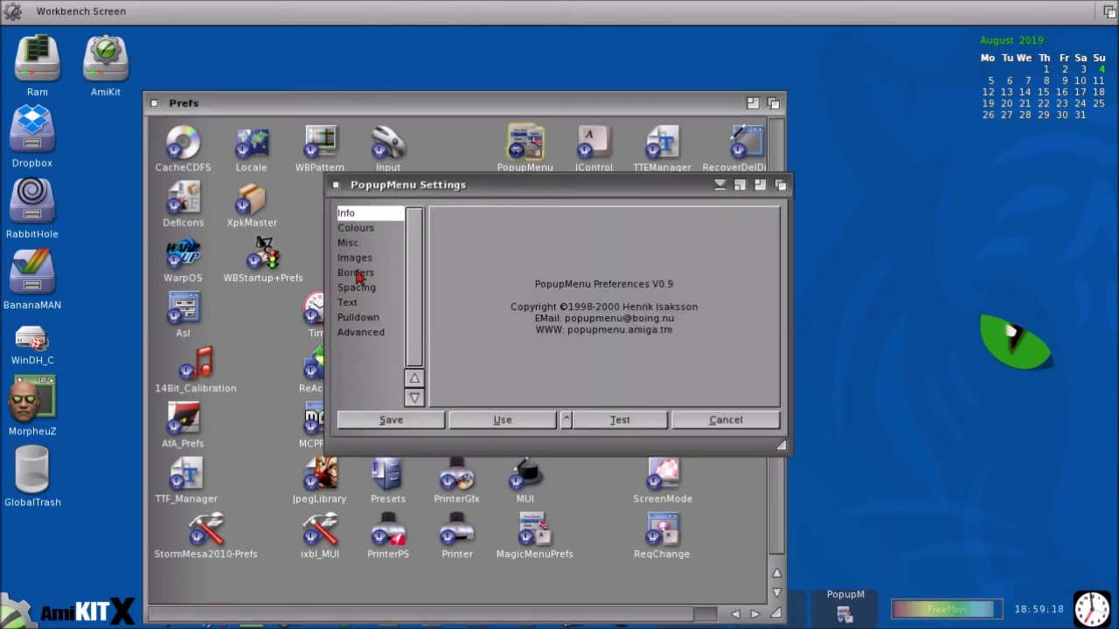
{"action": "left_click", "coordinate": [354, 229]}
{"action": "left_click", "coordinate": [354, 245]}
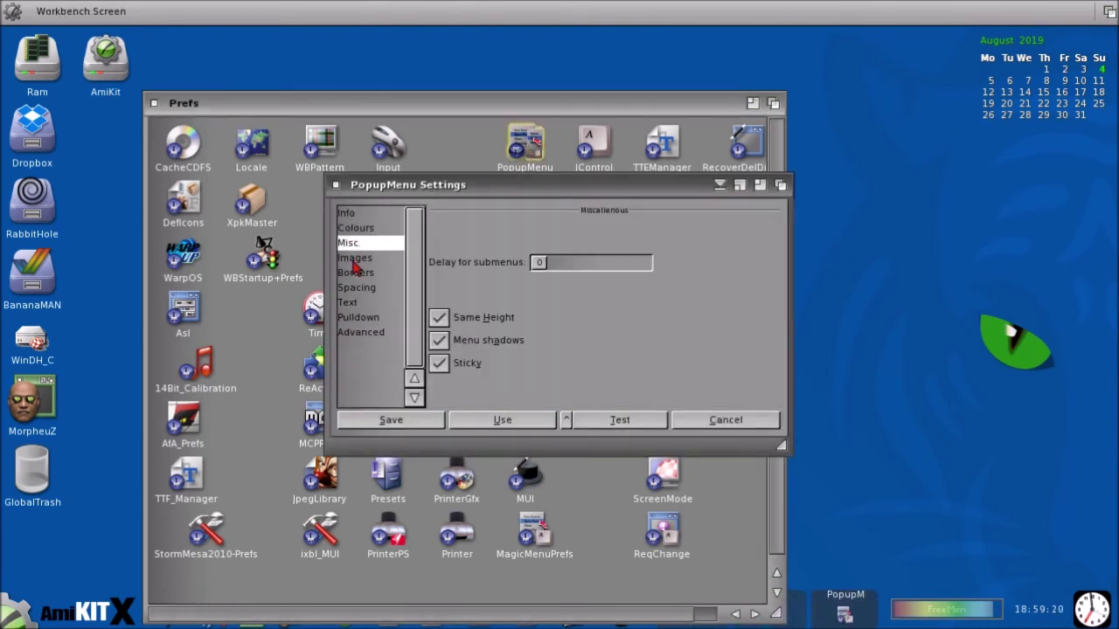
{"action": "left_click", "coordinate": [355, 258]}
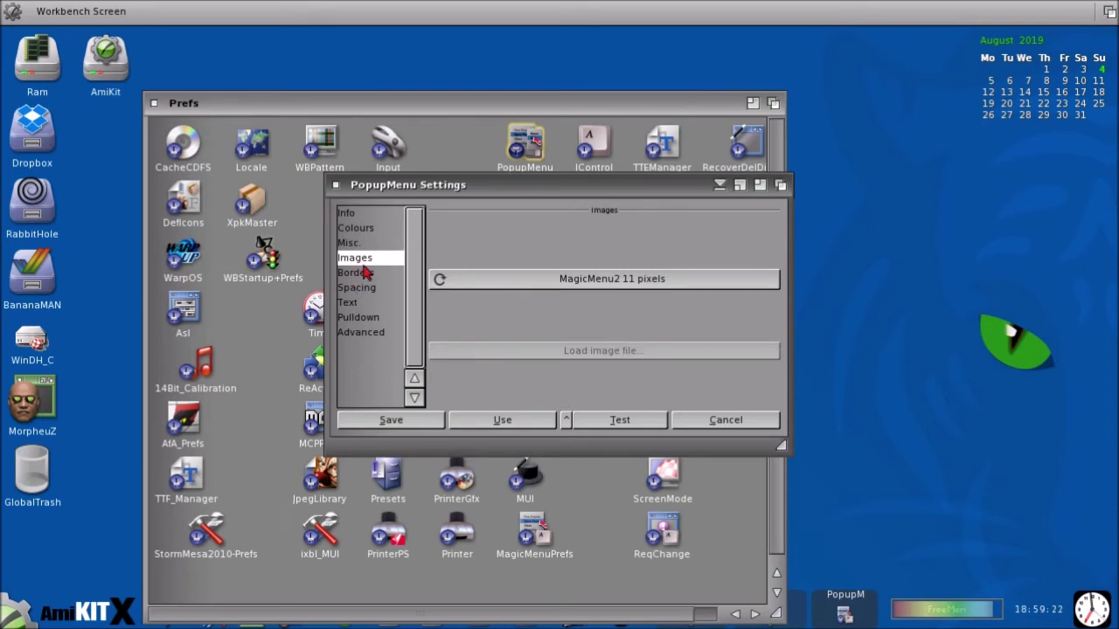
{"action": "left_click", "coordinate": [367, 272]}
{"action": "left_click", "coordinate": [367, 290]}
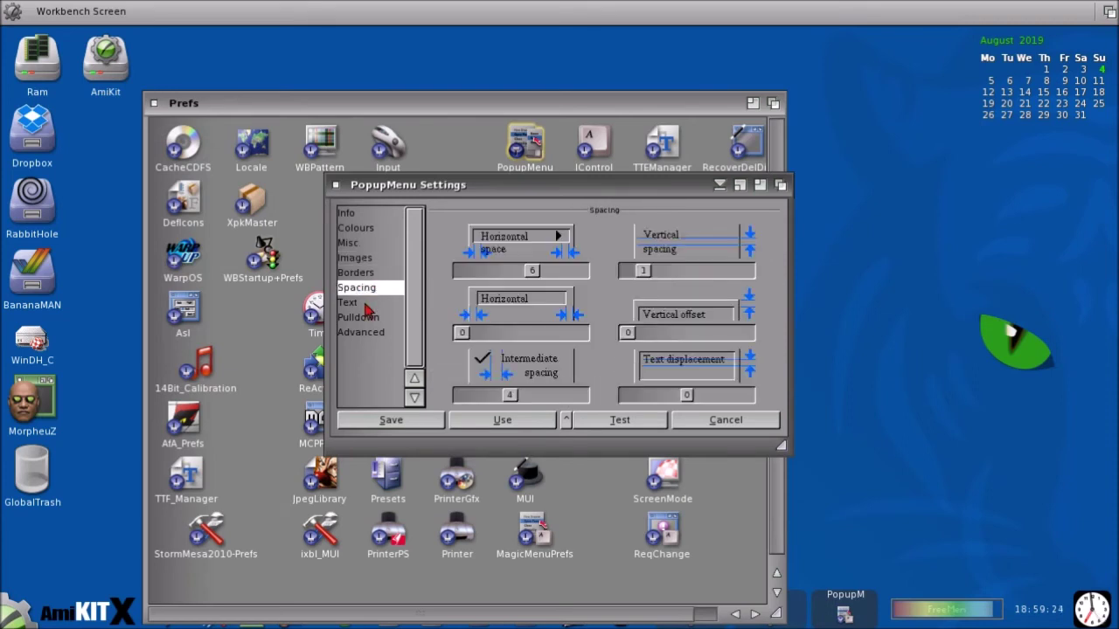
{"action": "left_click", "coordinate": [368, 305]}
{"action": "left_click", "coordinate": [739, 421]}
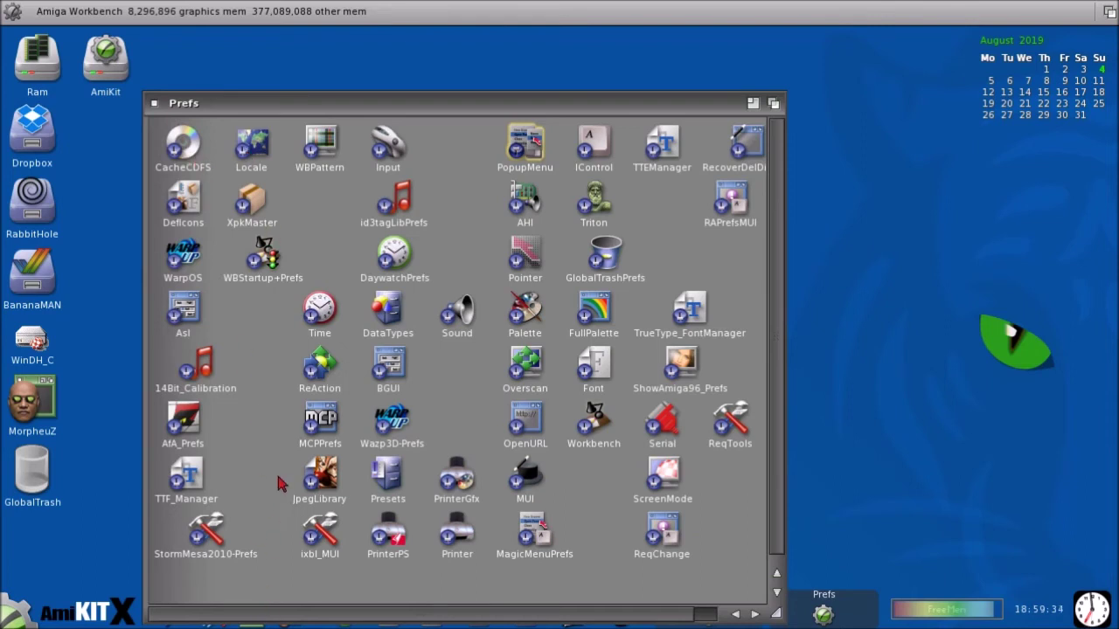
Browse the available fallback fonts in the ReAction preferences, then close them without changing anything.
{"action": "double_click", "coordinate": [320, 372]}
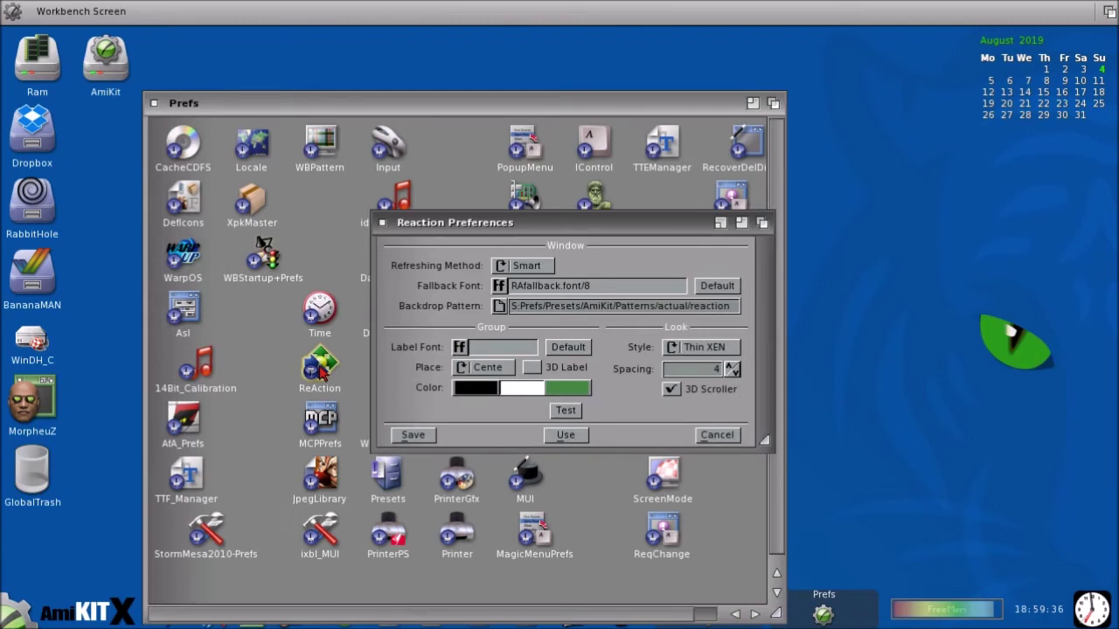
{"action": "left_click", "coordinate": [500, 285]}
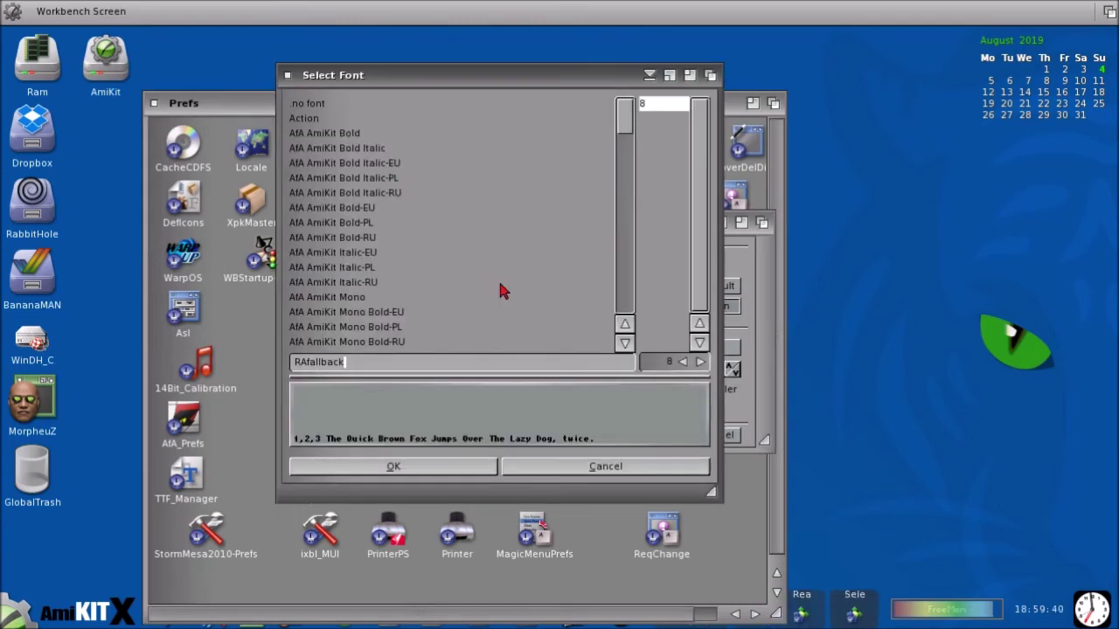
{"action": "scroll", "coordinate": [445, 289], "scroll_direction": "down", "scroll_amount": 10}
{"action": "scroll", "coordinate": [450, 223], "scroll_direction": "up", "scroll_amount": 3}
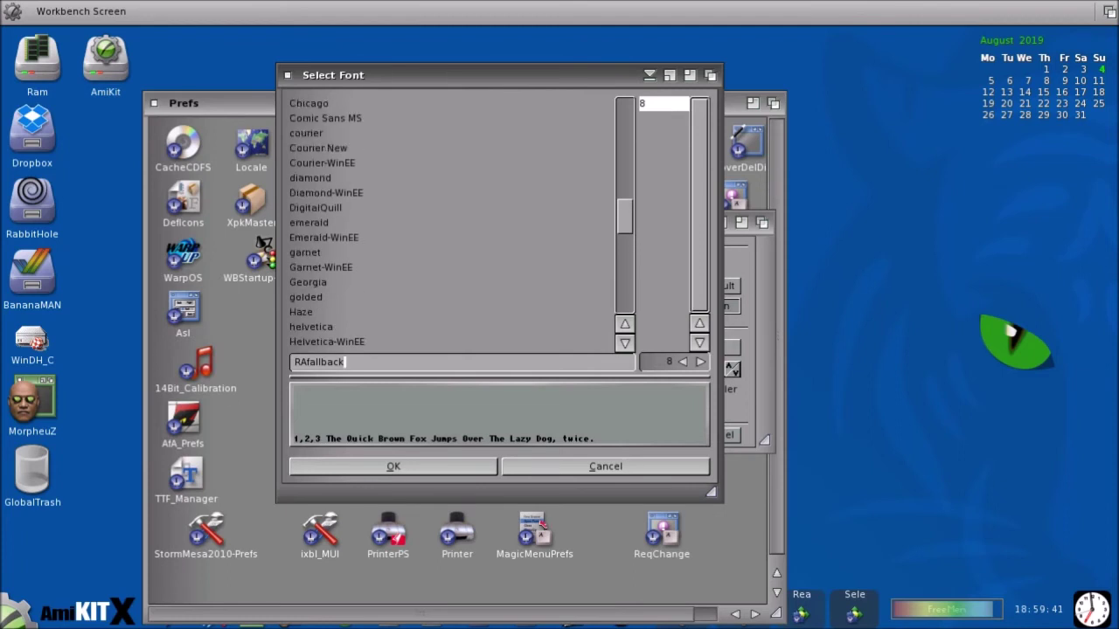
{"action": "scroll", "coordinate": [450, 223], "scroll_direction": "down", "scroll_amount": 5}
{"action": "scroll", "coordinate": [450, 223], "scroll_direction": "down", "scroll_amount": 7}
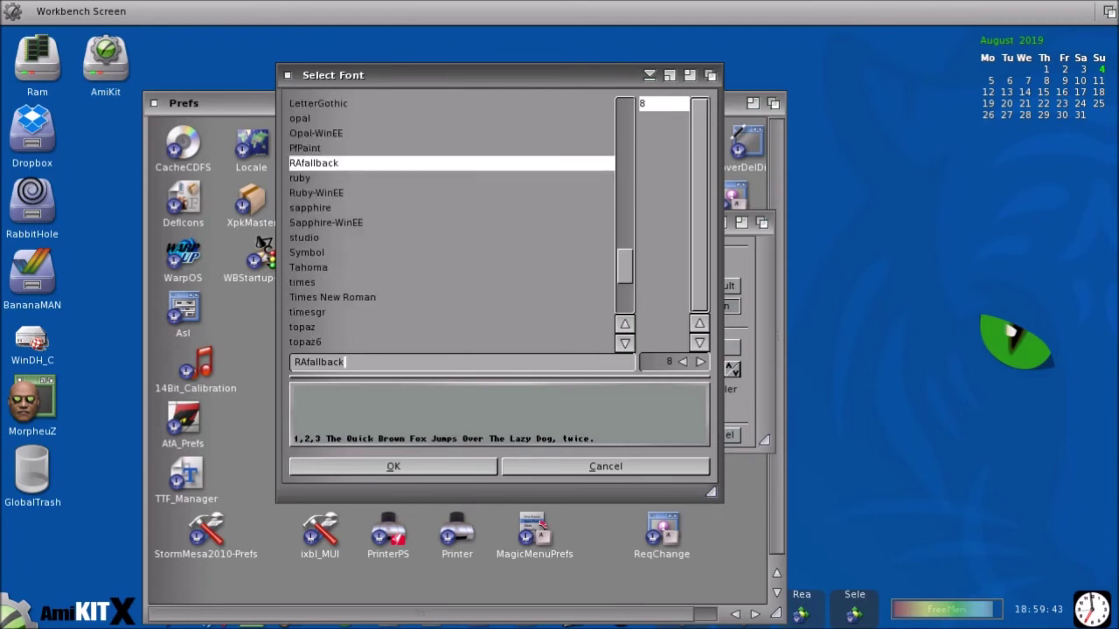
{"action": "scroll", "coordinate": [450, 223], "scroll_direction": "down", "scroll_amount": 3}
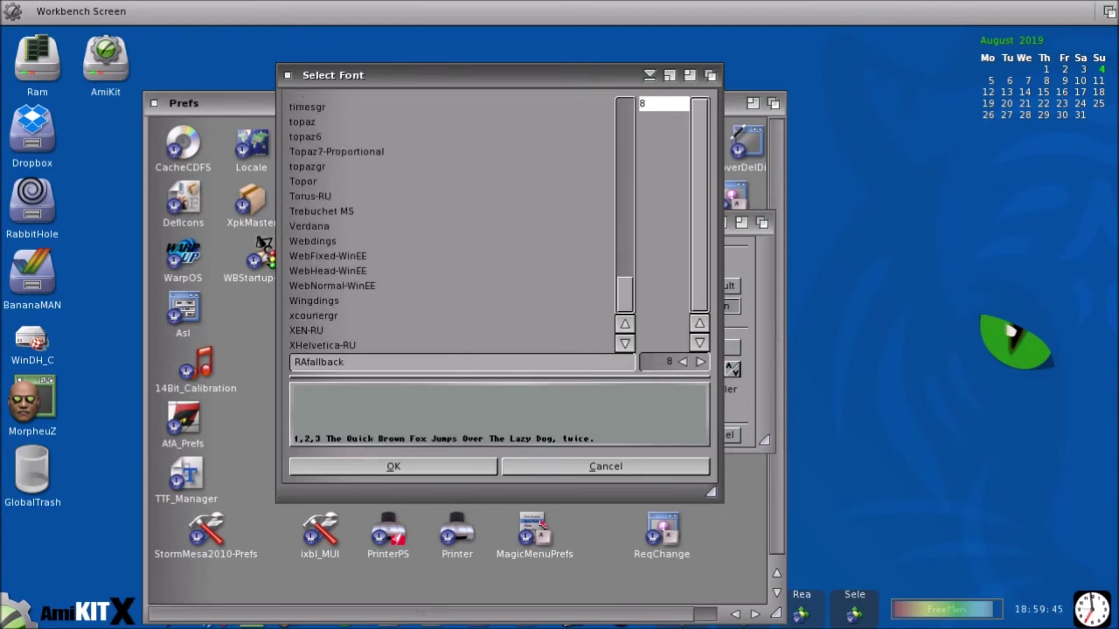
{"action": "left_click", "coordinate": [620, 466]}
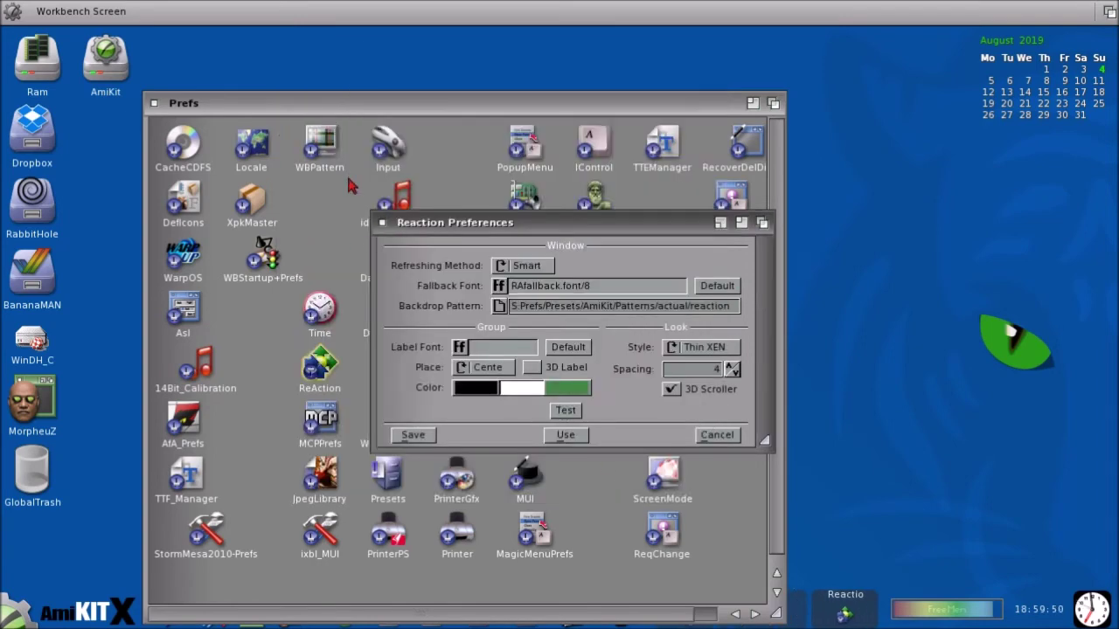
{"action": "left_click", "coordinate": [382, 223]}
In the WBPattern preferences, browse for a Workbench picture in the drawer BananaMAN:BANANAMAN/amiga patternz and gifs.
{"action": "double_click", "coordinate": [330, 148]}
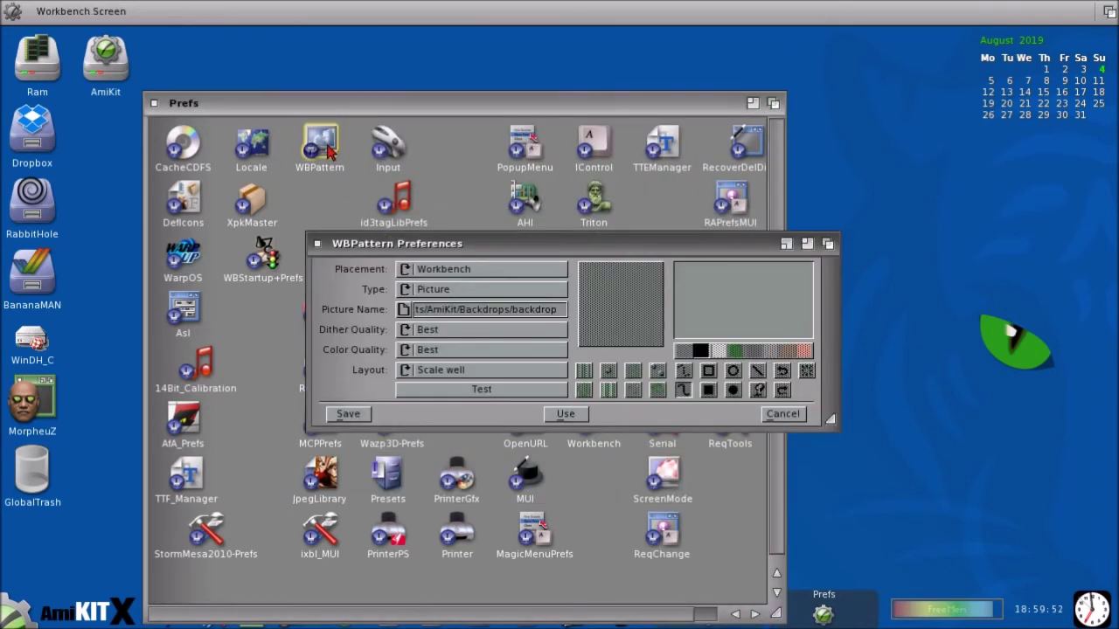
{"action": "left_click", "coordinate": [404, 310]}
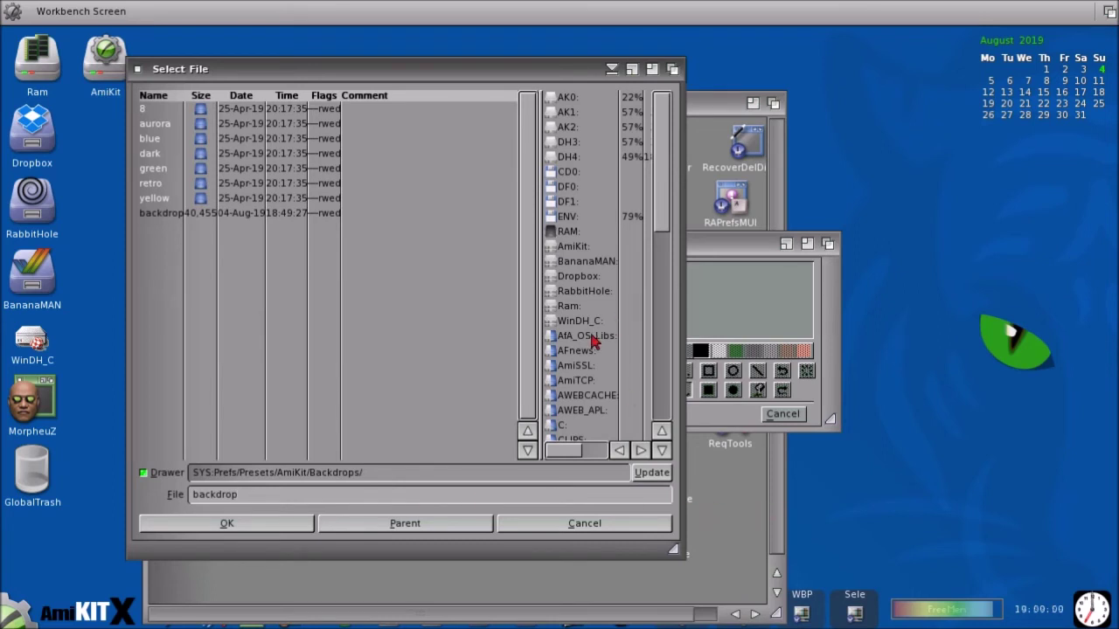
{"action": "left_click", "coordinate": [584, 264]}
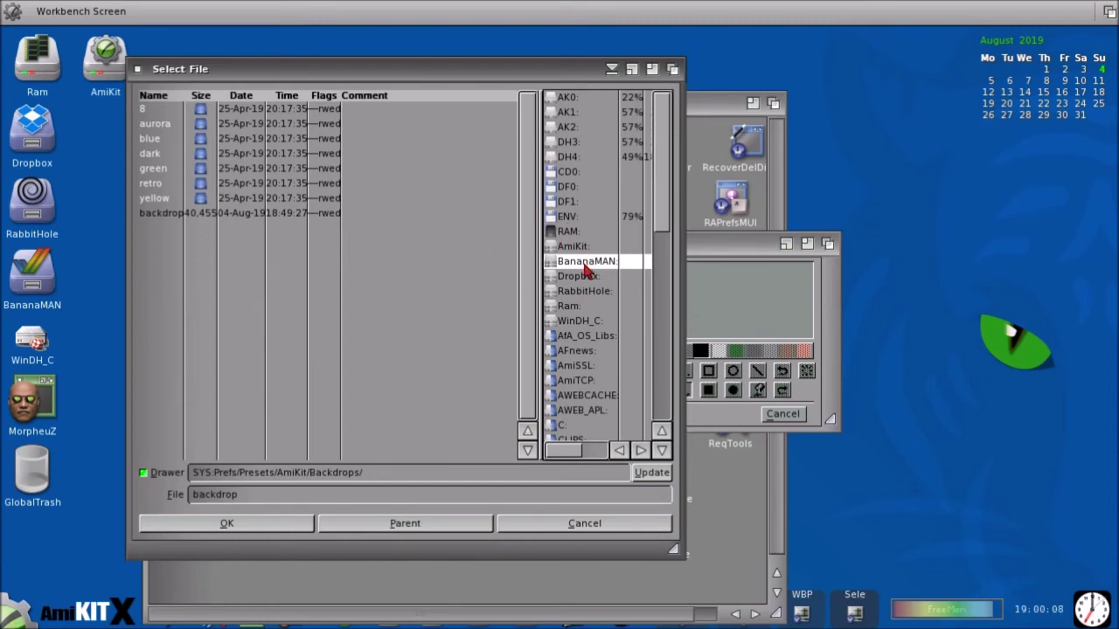
{"action": "double_click", "coordinate": [584, 267]}
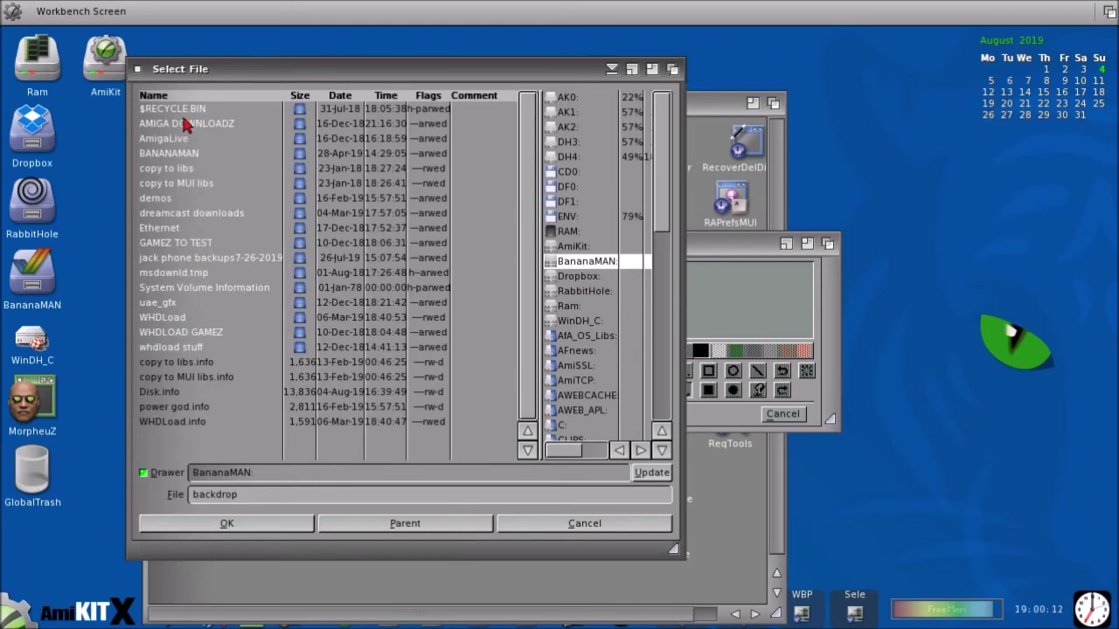
{"action": "left_click", "coordinate": [182, 154]}
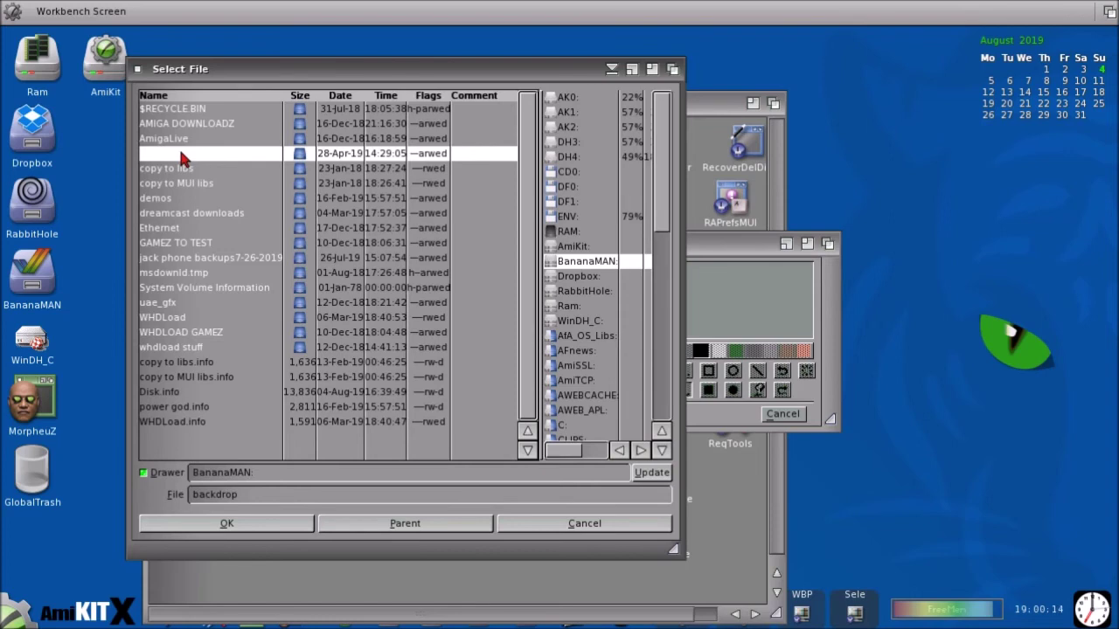
{"action": "left_click", "coordinate": [182, 156]}
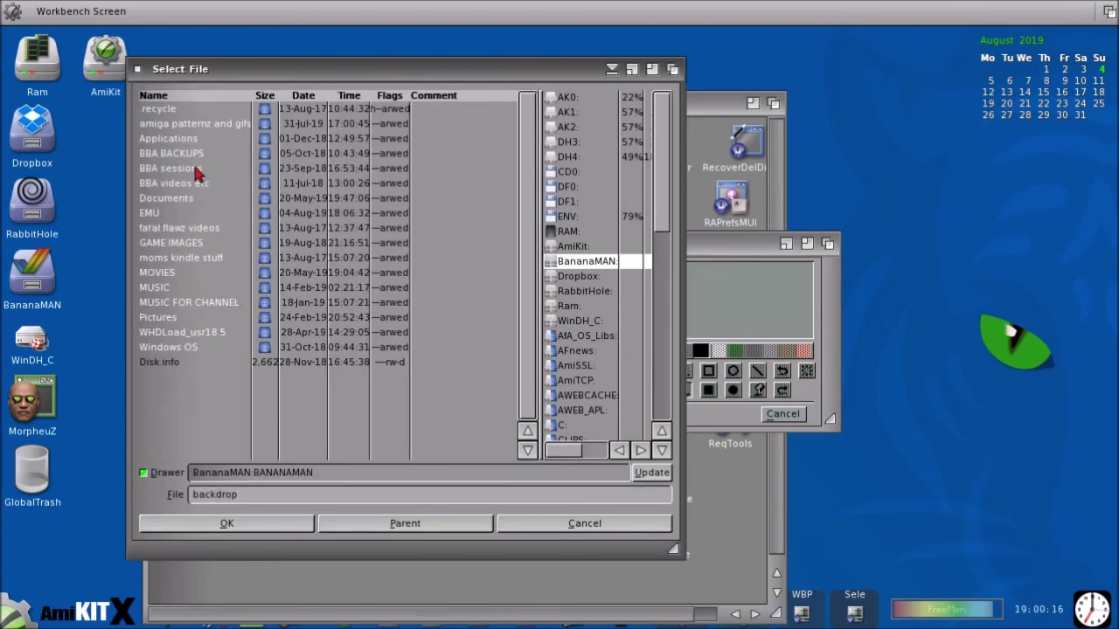
{"action": "double_click", "coordinate": [177, 127]}
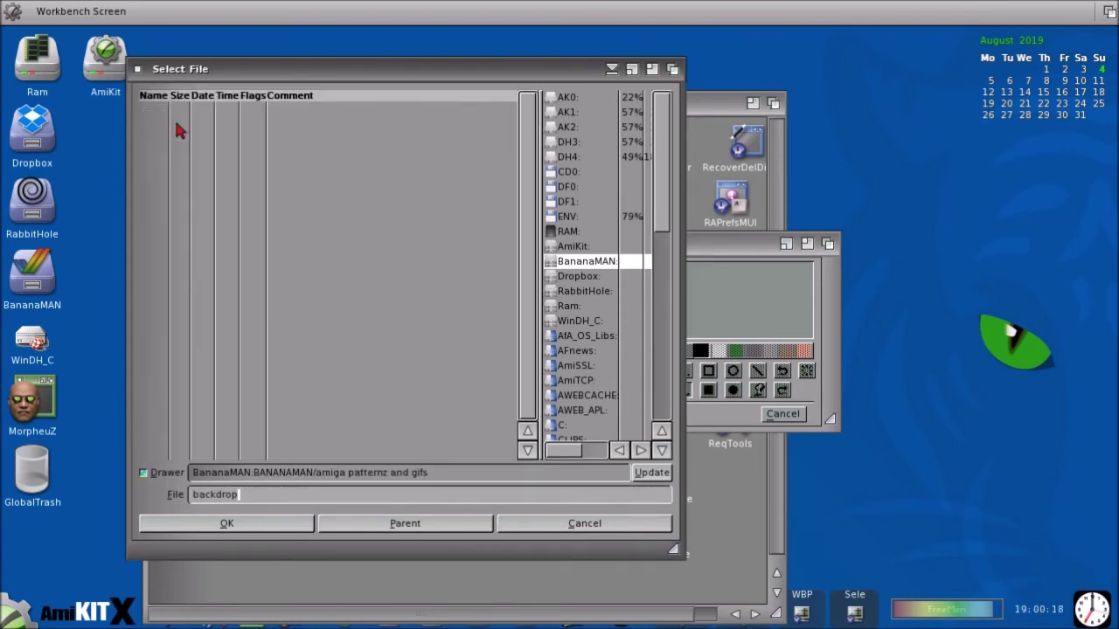
Choose pints&amigaLOGO.png as the Workbench backdrop picture and test it on the desktop.
{"action": "scroll", "coordinate": [366, 290], "scroll_direction": "down", "scroll_amount": 5}
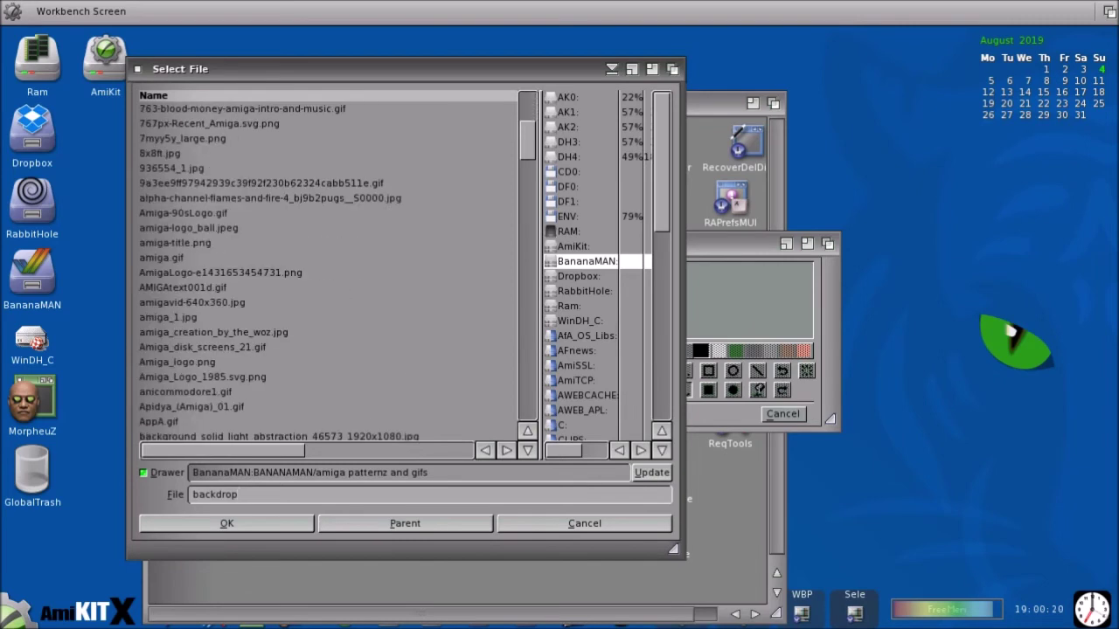
{"action": "scroll", "coordinate": [418, 326], "scroll_direction": "down", "scroll_amount": 10}
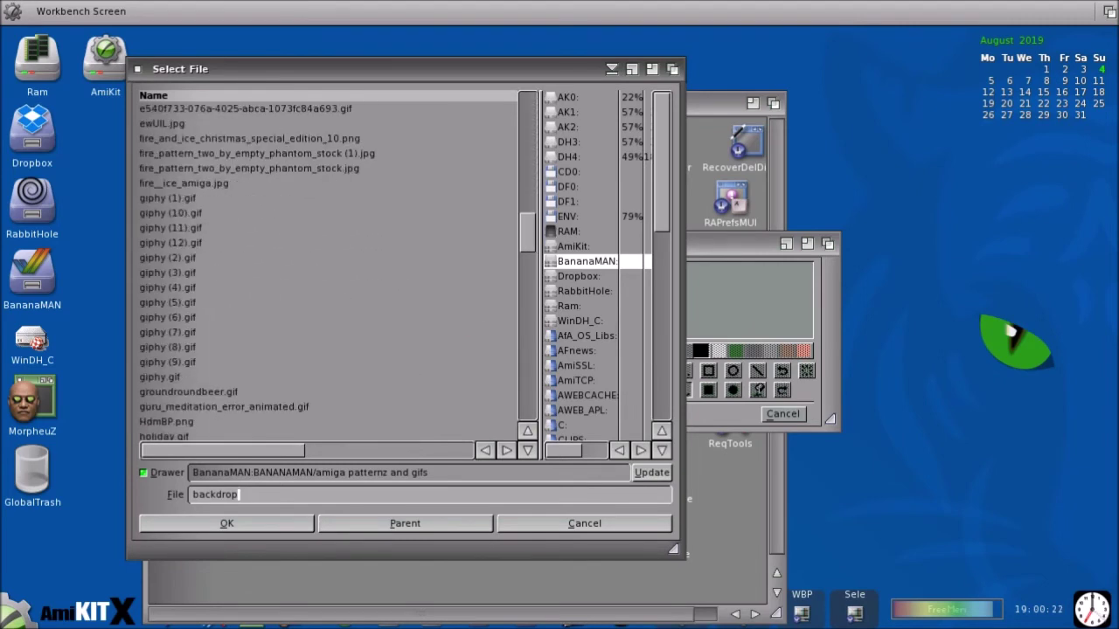
{"action": "scroll", "coordinate": [349, 320], "scroll_direction": "down", "scroll_amount": 5}
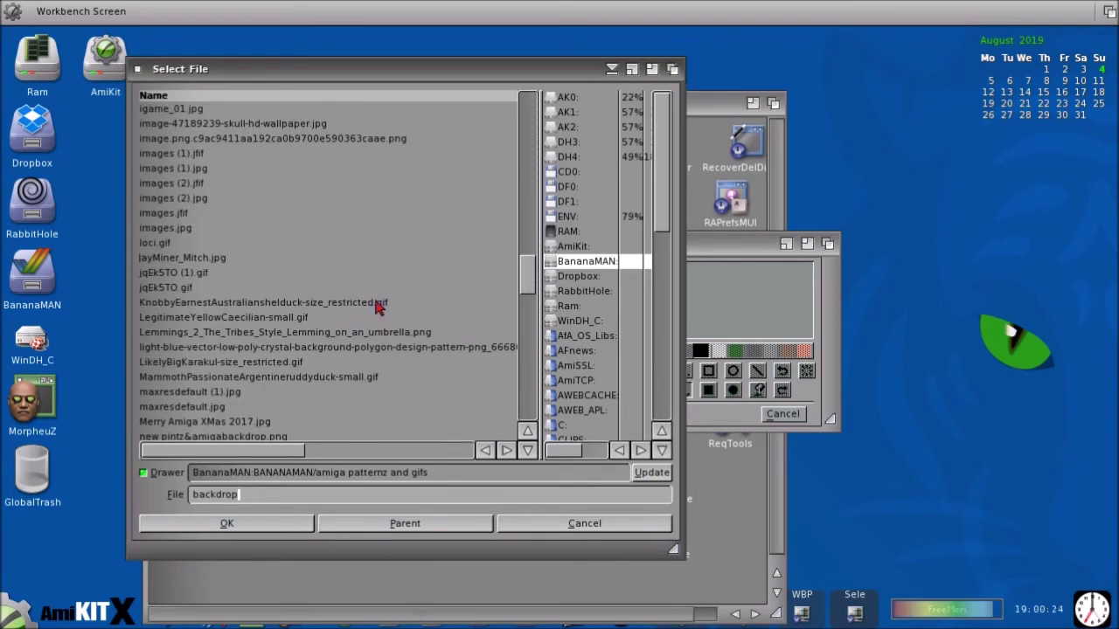
{"action": "scroll", "coordinate": [378, 302], "scroll_direction": "down", "scroll_amount": 5}
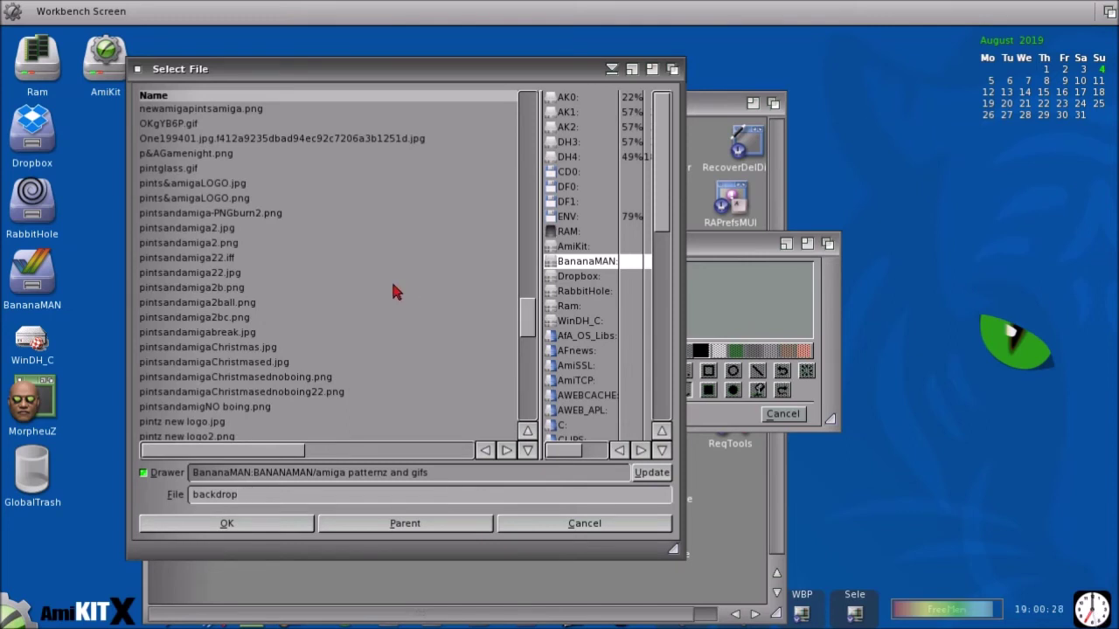
{"action": "left_click", "coordinate": [200, 199]}
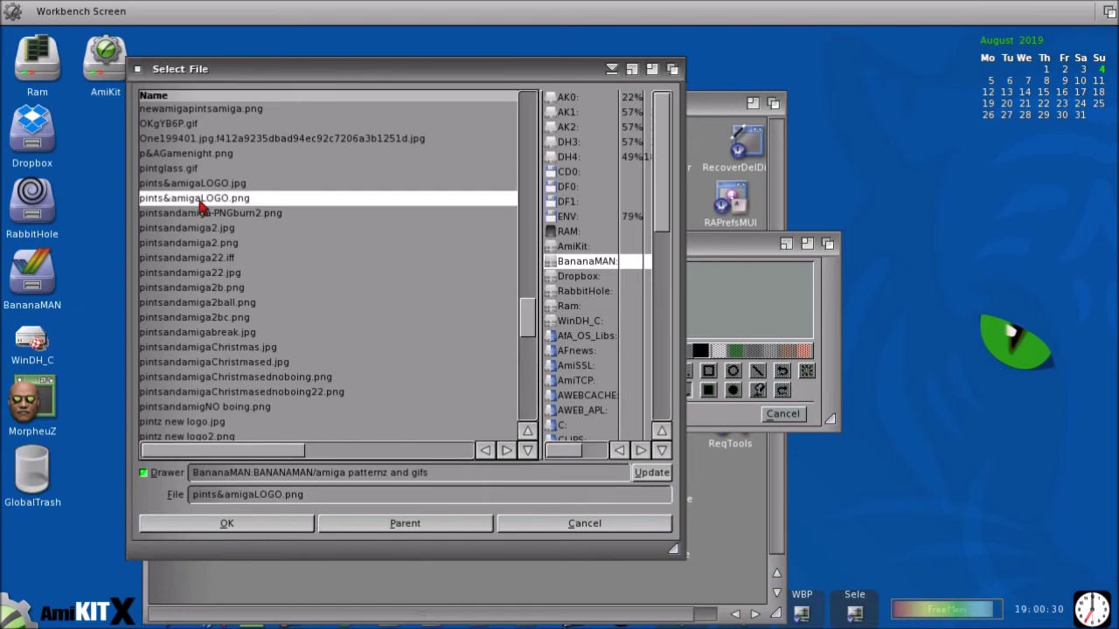
{"action": "double_click", "coordinate": [207, 199]}
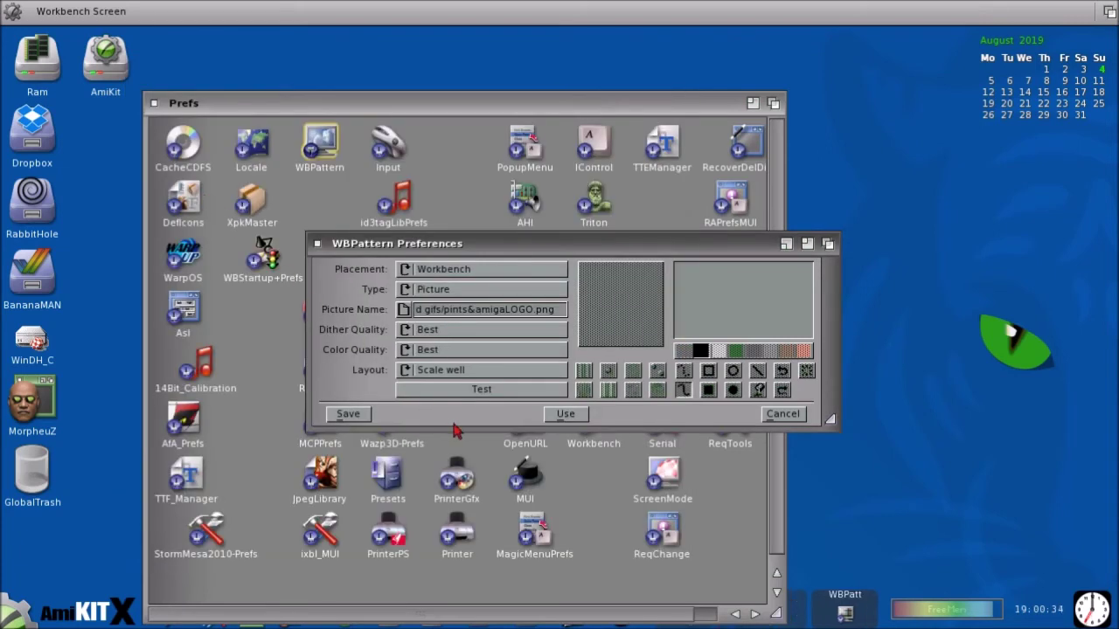
{"action": "left_click", "coordinate": [467, 393]}
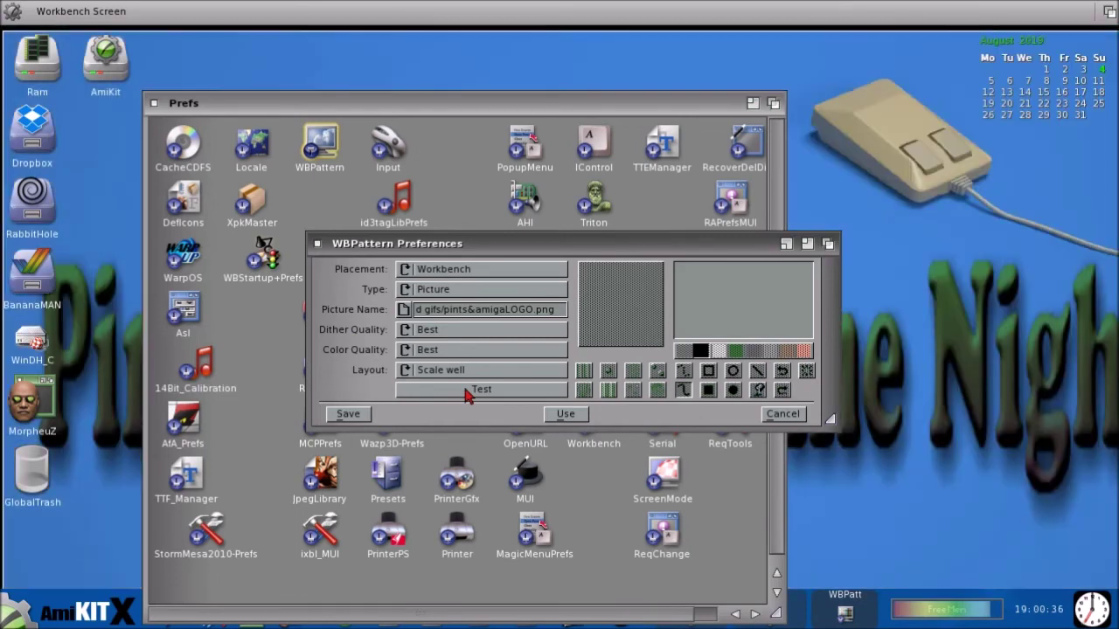
Replace the backdrop picture with new pintz&amigabackdrop.png from the same drawer and test it.
{"action": "left_click", "coordinate": [402, 311]}
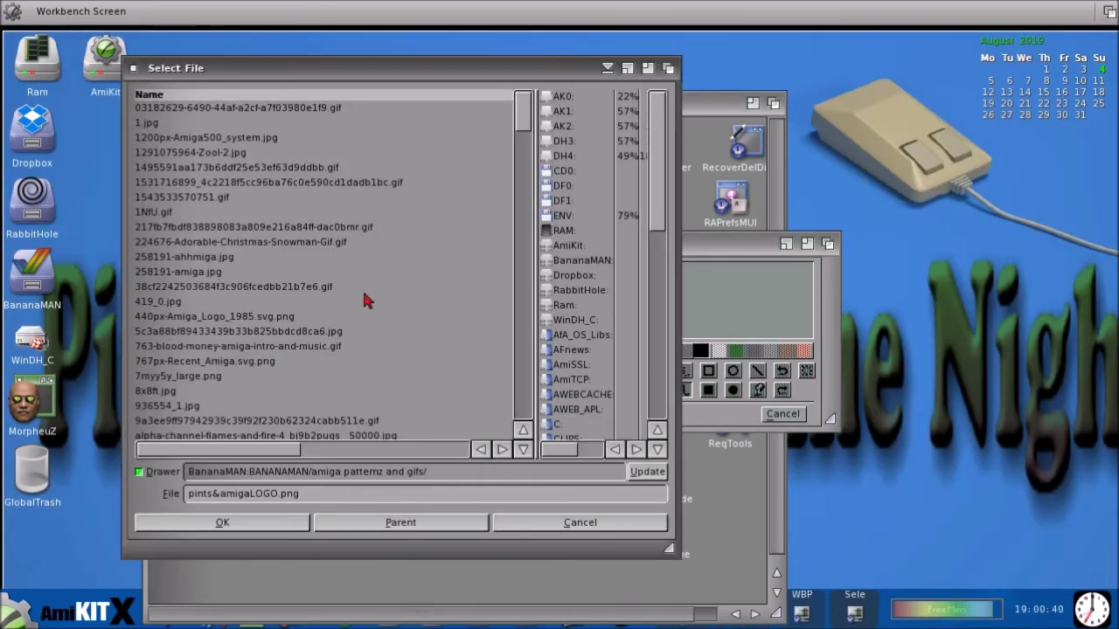
{"action": "scroll", "coordinate": [407, 318], "scroll_direction": "down", "scroll_amount": 5}
{"action": "scroll", "coordinate": [394, 345], "scroll_direction": "down", "scroll_amount": 10}
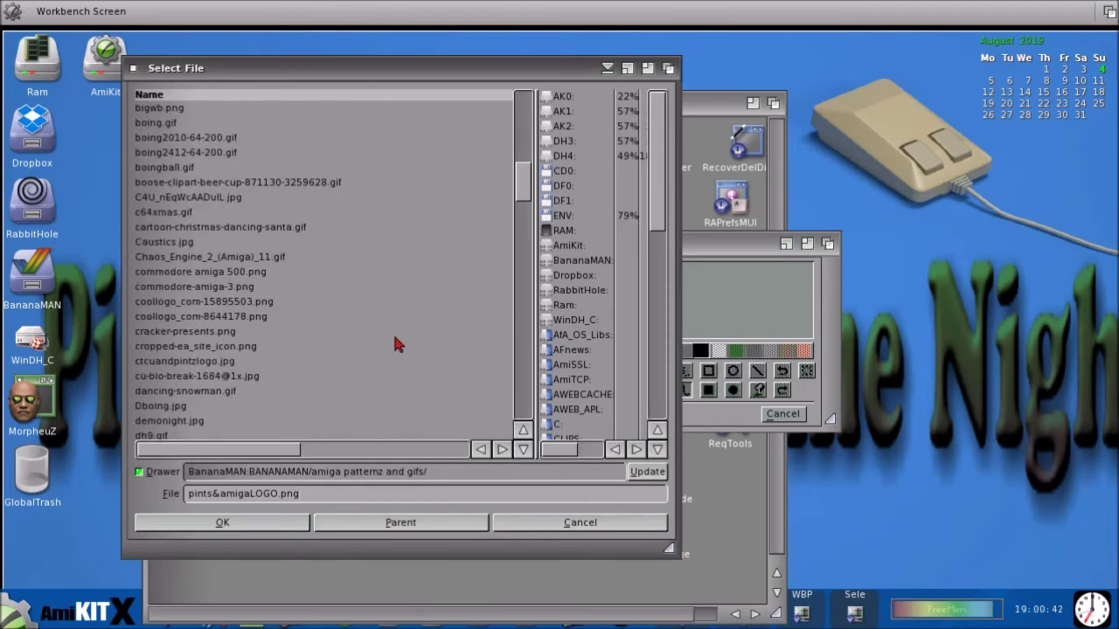
{"action": "scroll", "coordinate": [323, 262], "scroll_direction": "up", "scroll_amount": 7}
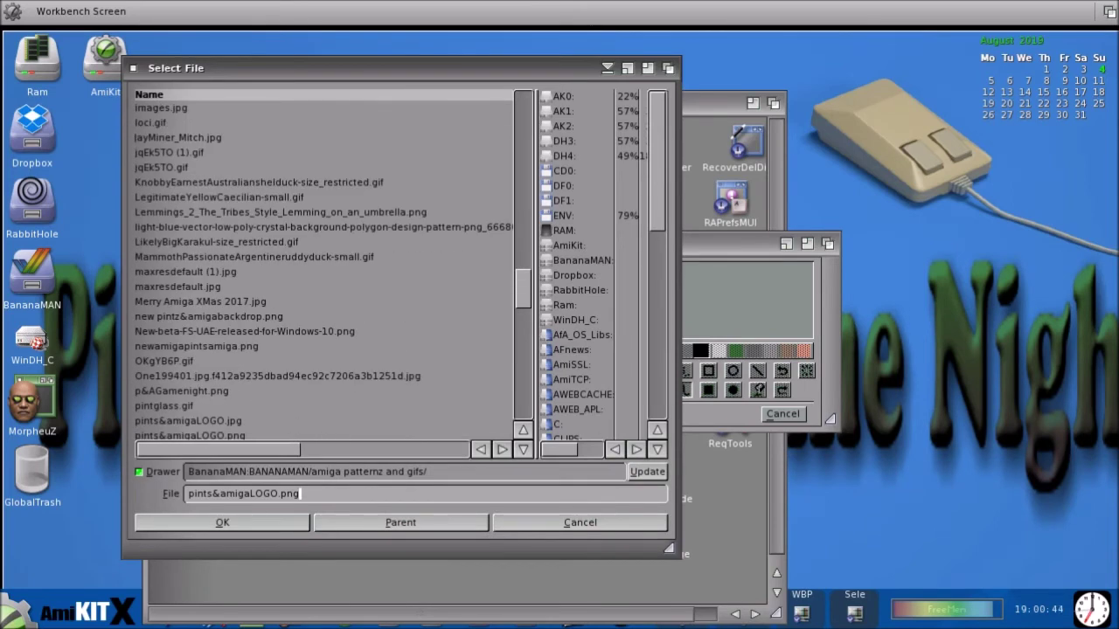
{"action": "double_click", "coordinate": [259, 318]}
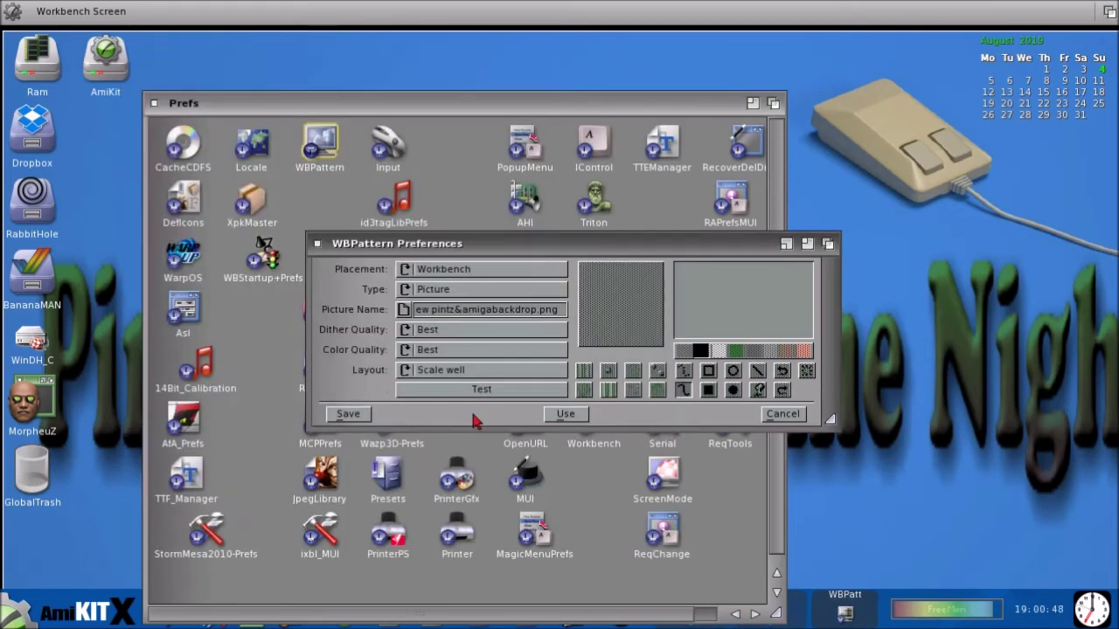
{"action": "left_click", "coordinate": [518, 389]}
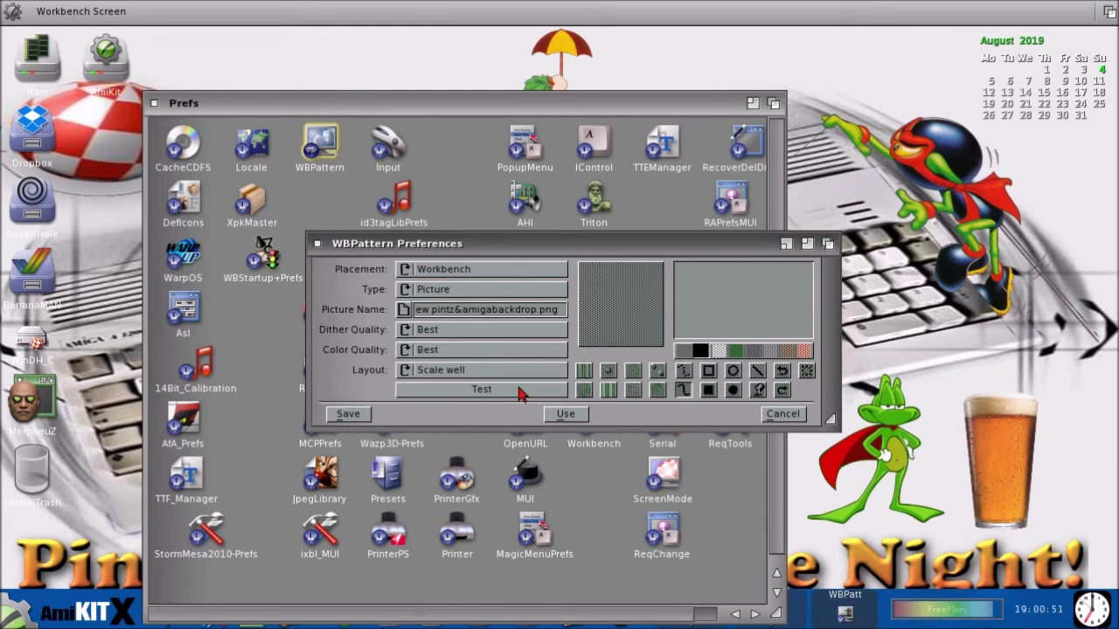
Set the backdrop's Dither Quality and Color Quality to Good and its Layout to Center, and save the preferences.
{"action": "left_click", "coordinate": [408, 332]}
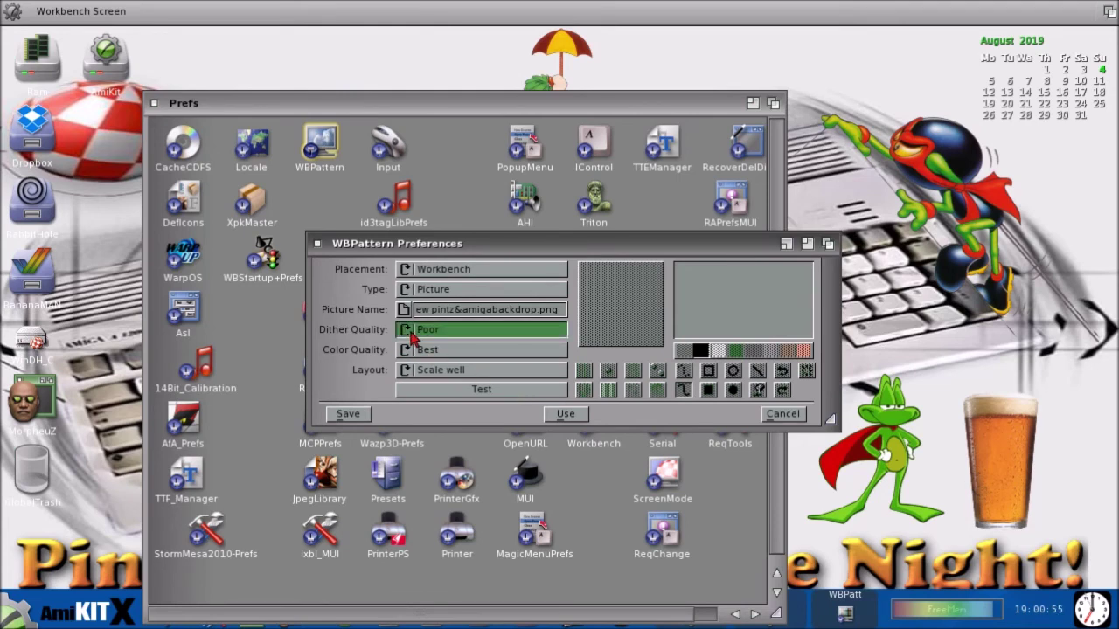
{"action": "left_click", "coordinate": [408, 333]}
{"action": "left_click", "coordinate": [411, 350]}
{"action": "left_click", "coordinate": [411, 350]}
{"action": "left_click", "coordinate": [411, 350]}
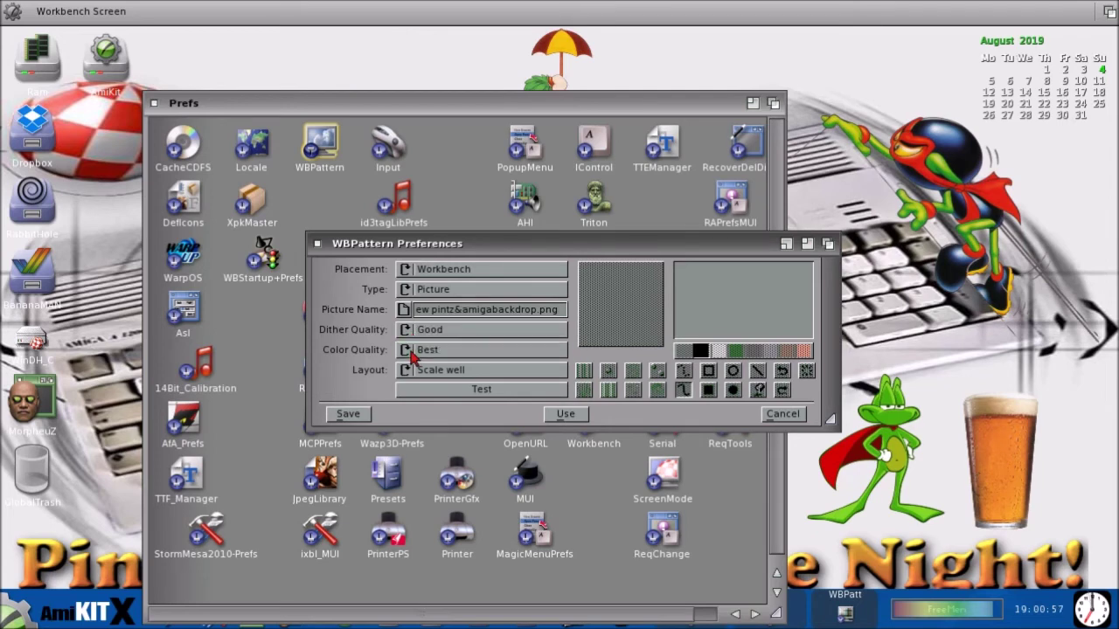
{"action": "left_click", "coordinate": [410, 351]}
{"action": "left_click", "coordinate": [406, 370]}
{"action": "left_click", "coordinate": [405, 371]}
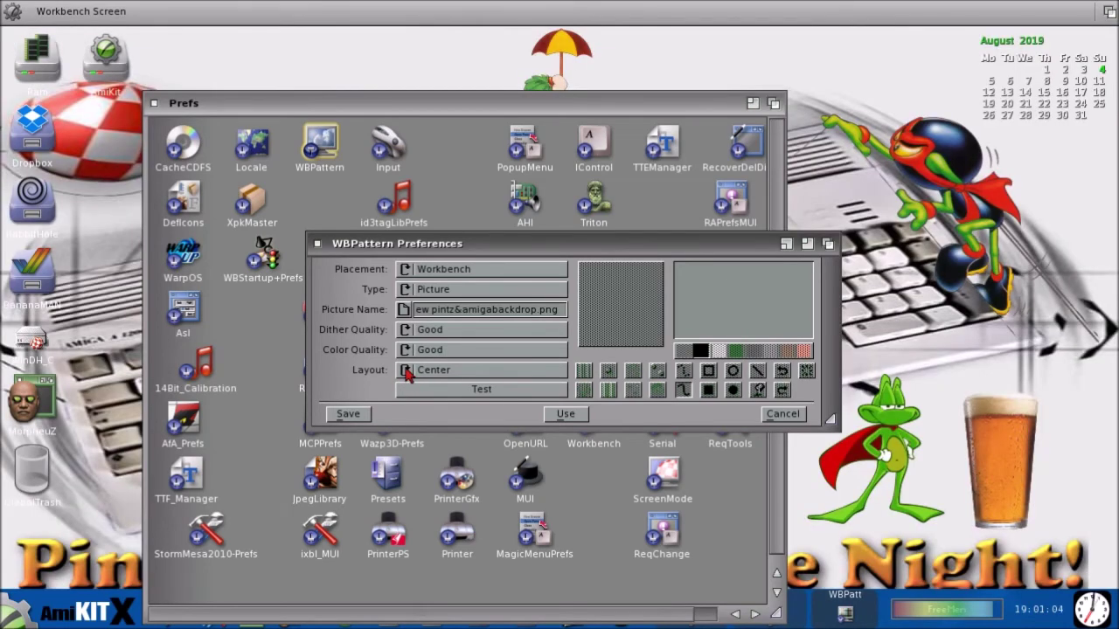
{"action": "left_click", "coordinate": [350, 413]}
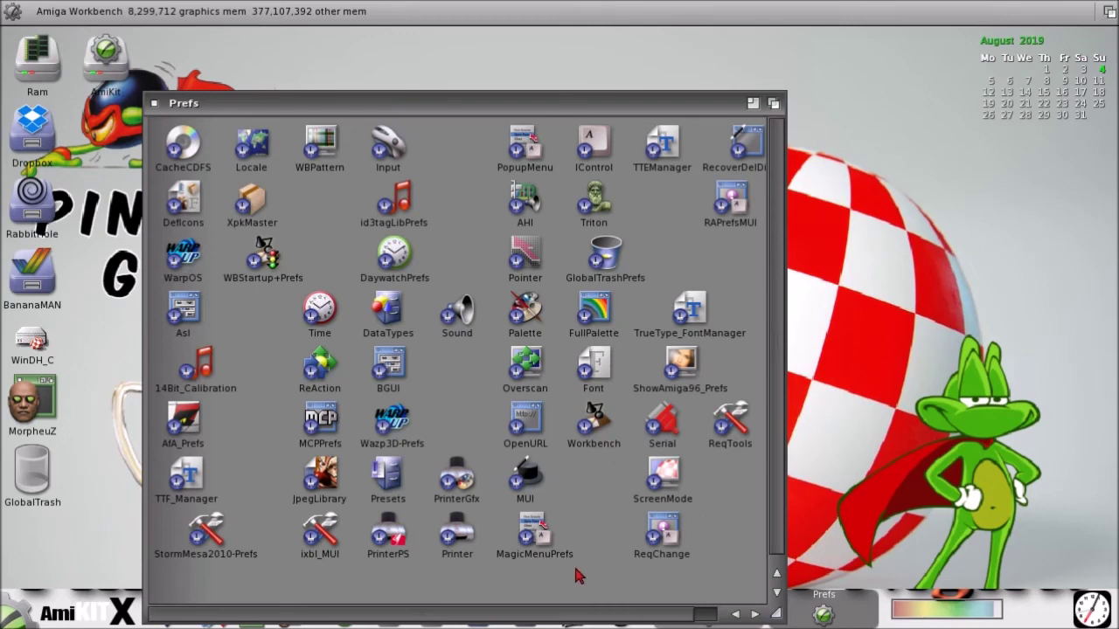
Open the MagicMenu preferences and review the look and usage, keyboard and colour control settings.
{"action": "double_click", "coordinate": [548, 533]}
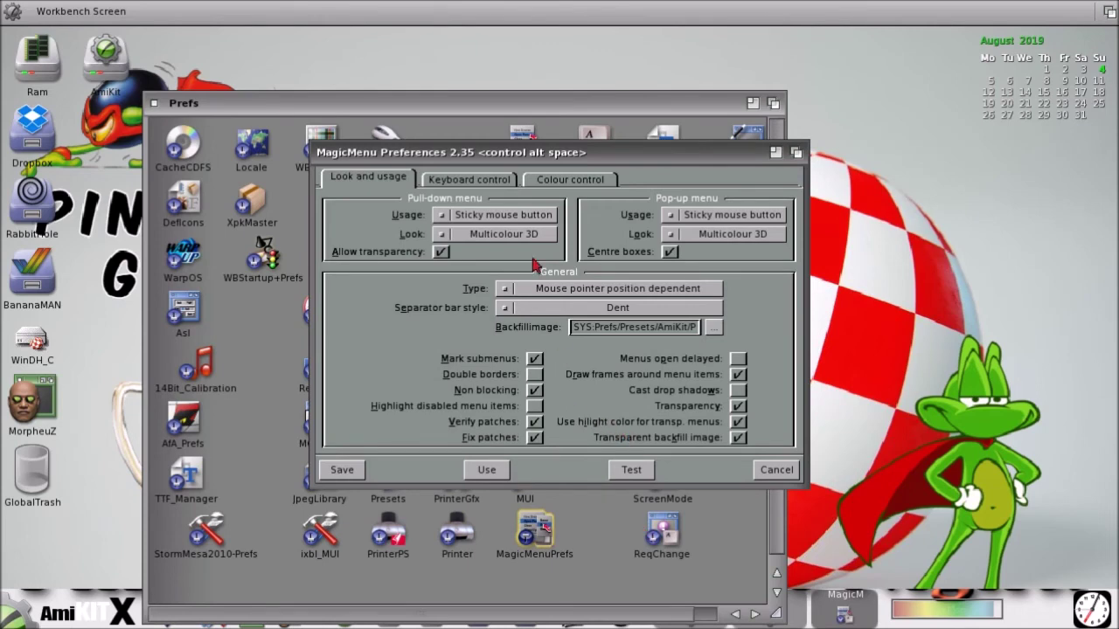
{"action": "left_click", "coordinate": [553, 180]}
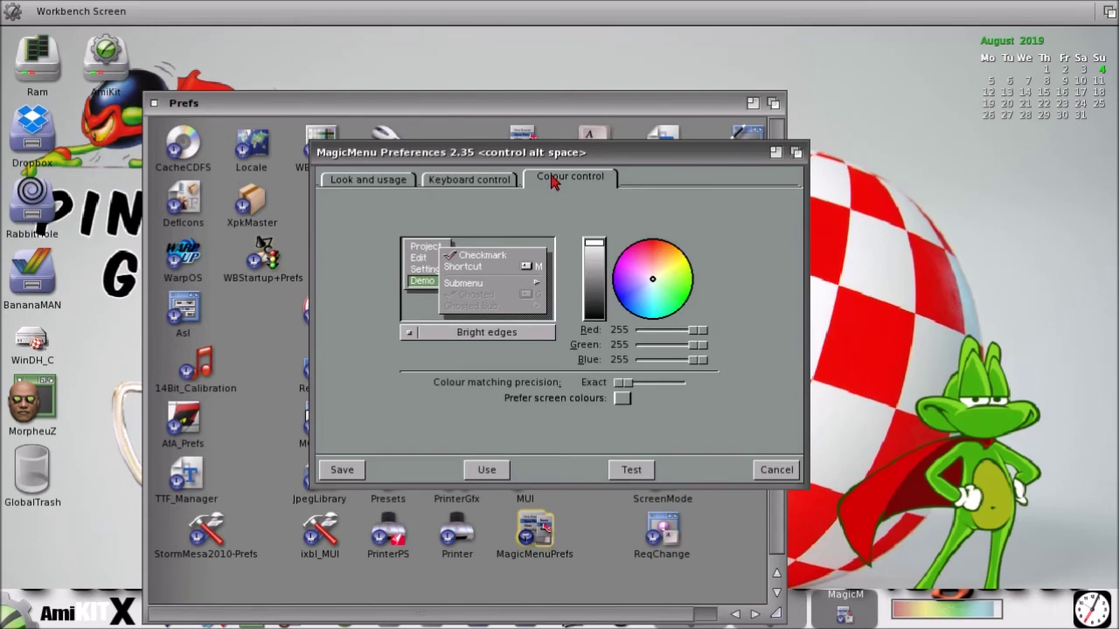
{"action": "left_click", "coordinate": [622, 403]}
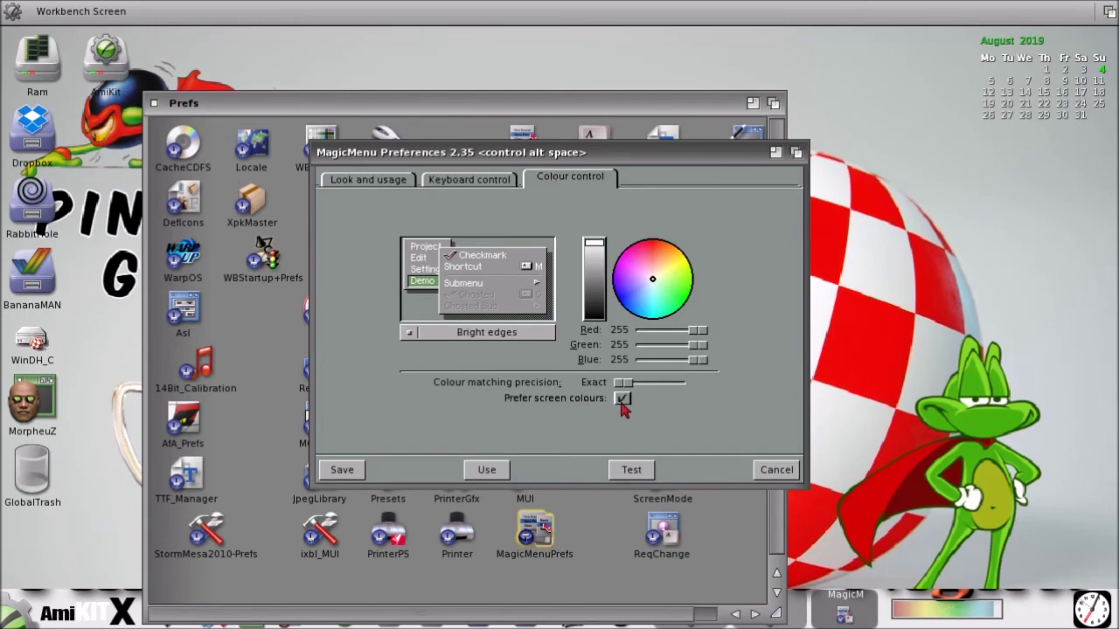
{"action": "left_click", "coordinate": [498, 180]}
{"action": "left_click", "coordinate": [384, 179]}
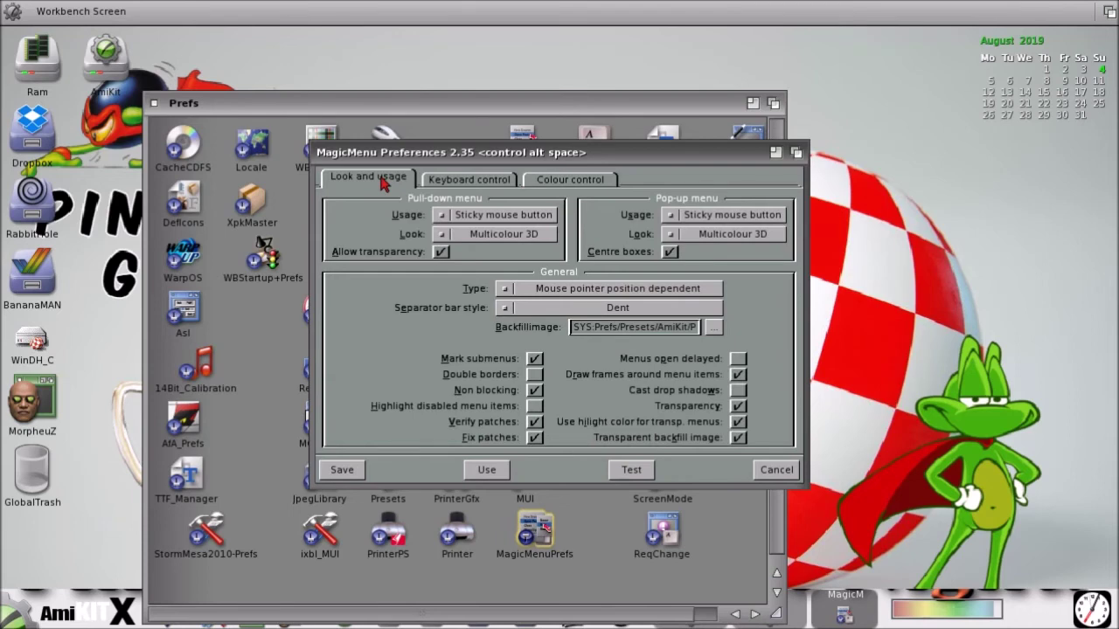
{"action": "left_click", "coordinate": [491, 180]}
{"action": "left_click", "coordinate": [548, 183]}
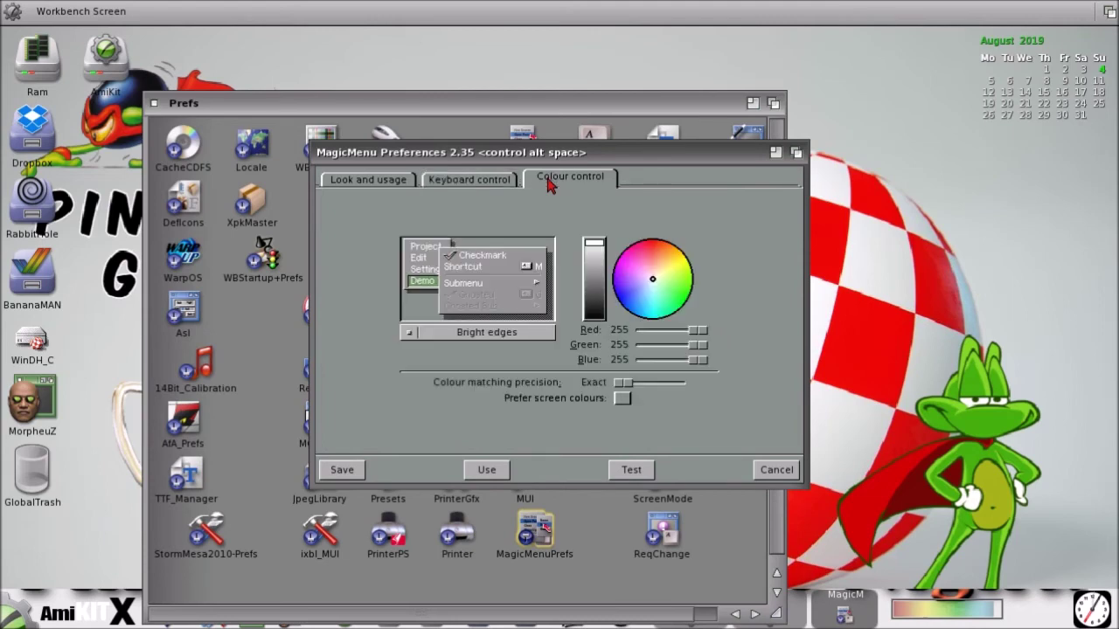
Set the Selected text colour of the MagicMenu menus to black, with Red, Green and Blue at 0.
{"action": "left_click", "coordinate": [409, 336]}
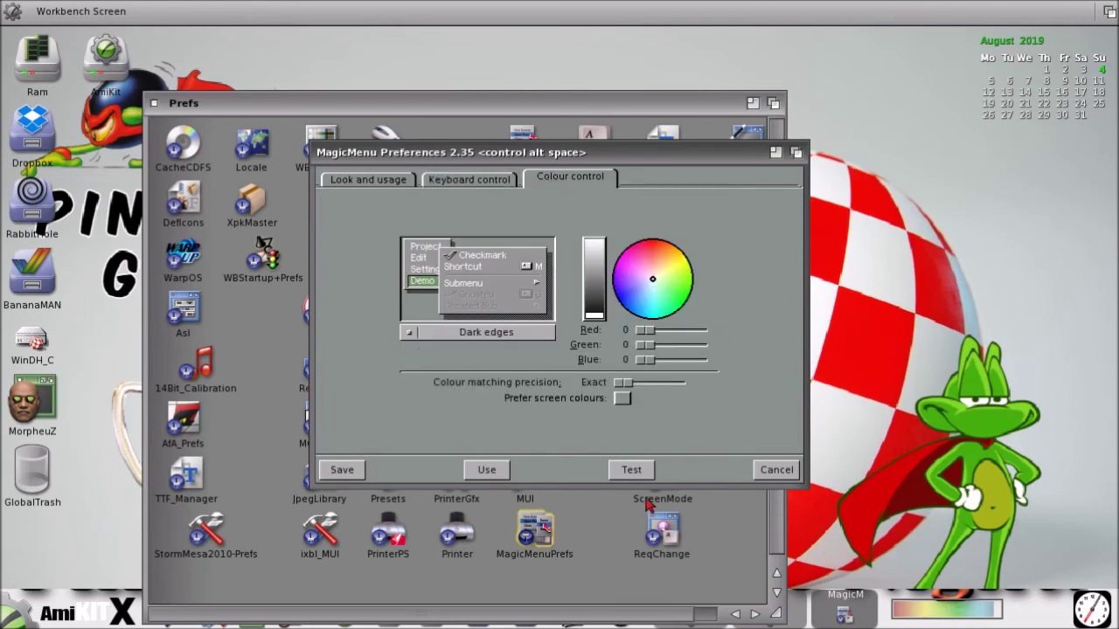
{"action": "right_click", "coordinate": [673, 437]}
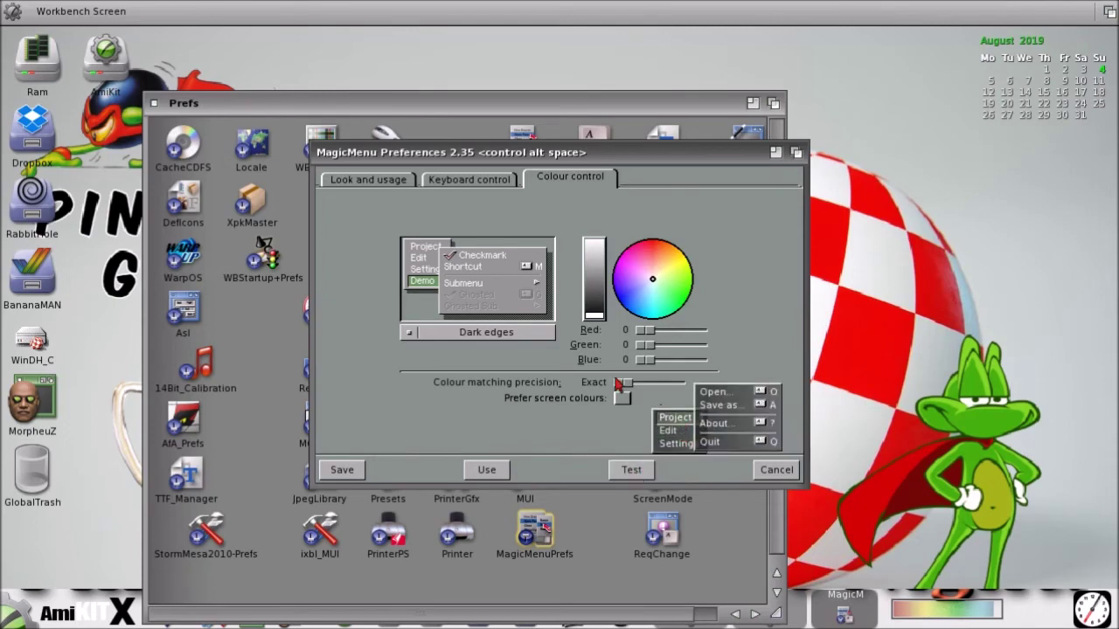
{"action": "left_click", "coordinate": [440, 340]}
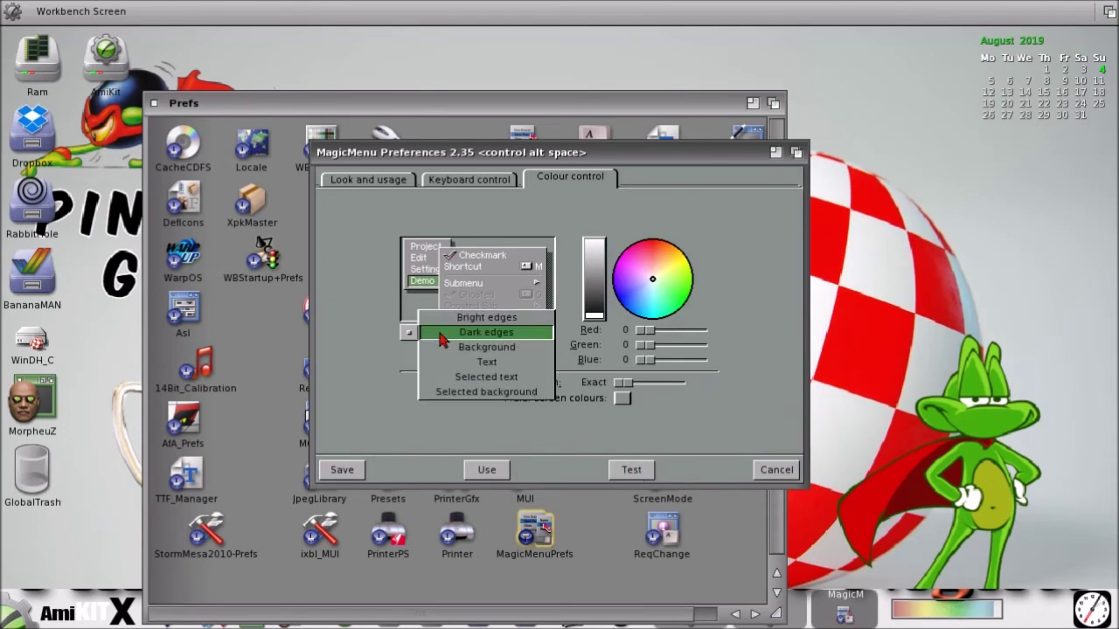
{"action": "left_click_drag", "start_coordinate": [435, 348], "coordinate": [436, 384]}
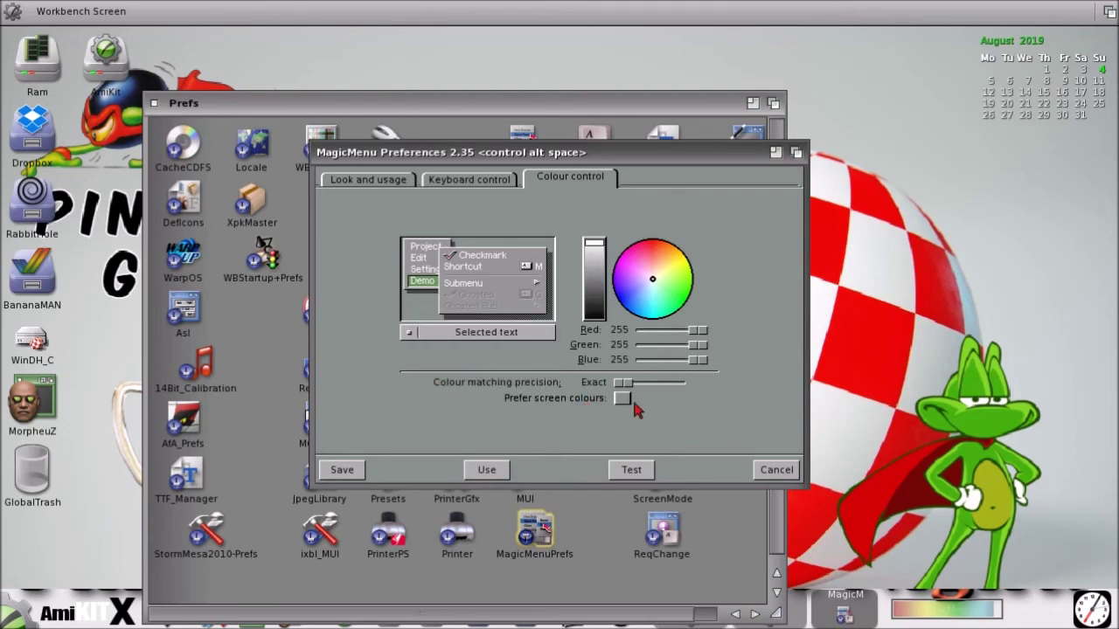
{"action": "left_click_drag", "start_coordinate": [594, 244], "coordinate": [590, 325]}
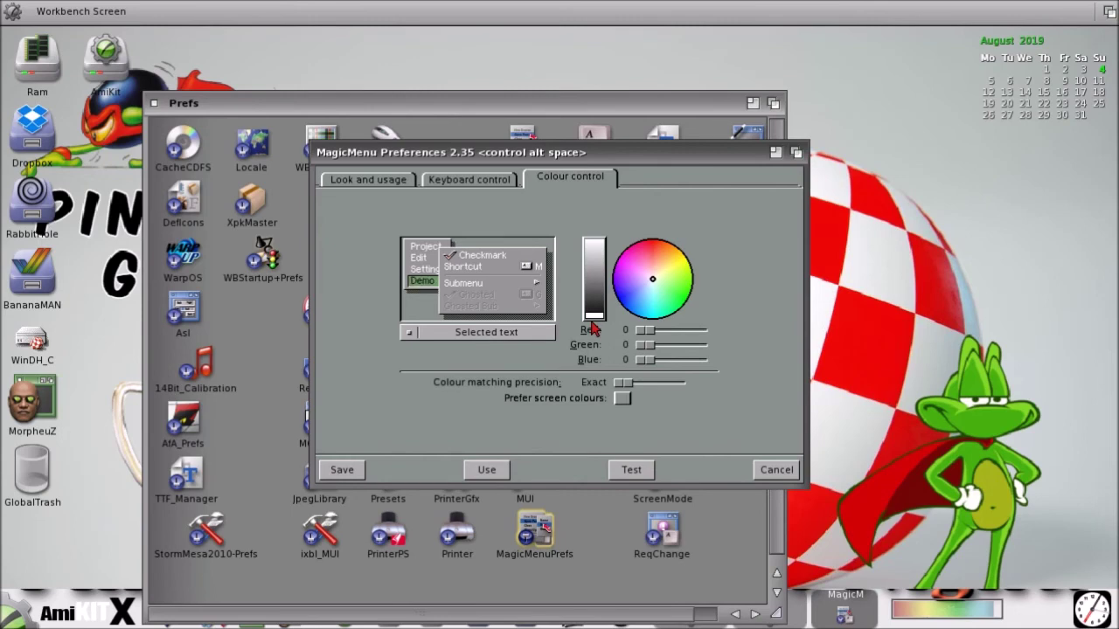
{"action": "mouse_move", "coordinate": [592, 324]}
{"action": "left_mouse_down"}
{"action": "mouse_move", "coordinate": [595, 303]}
{"action": "mouse_move", "coordinate": [593, 329]}
{"action": "left_mouse_up"}
Set the menus' Text colour to black, with Red, Green and Blue at 0, and save the MagicMenu preferences.
{"action": "left_click", "coordinate": [410, 334]}
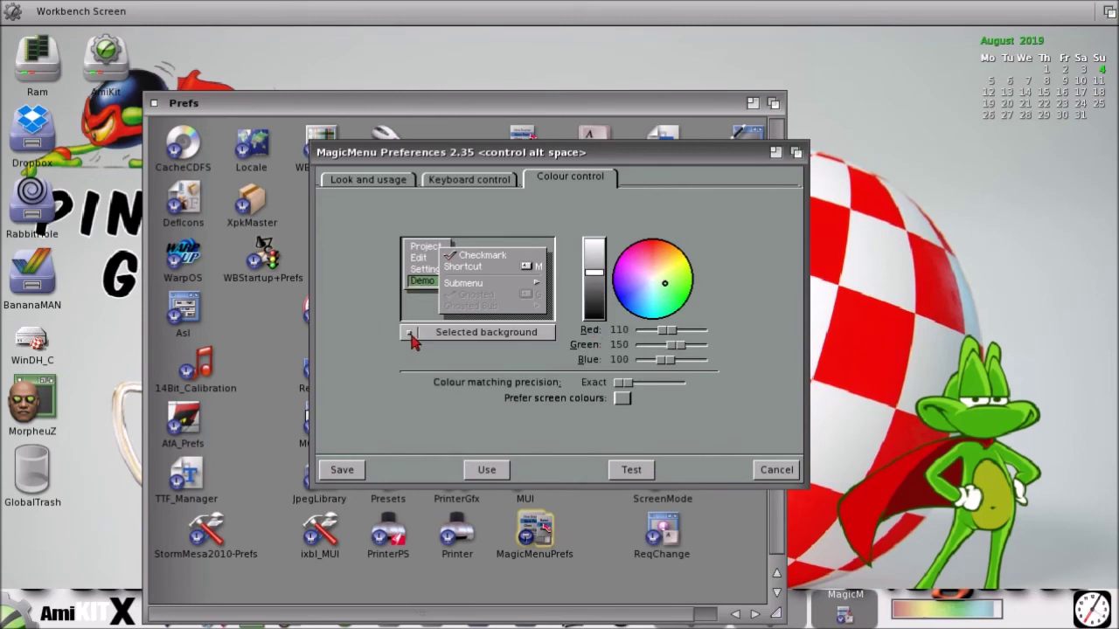
{"action": "left_click", "coordinate": [410, 334]}
{"action": "left_click", "coordinate": [410, 334]}
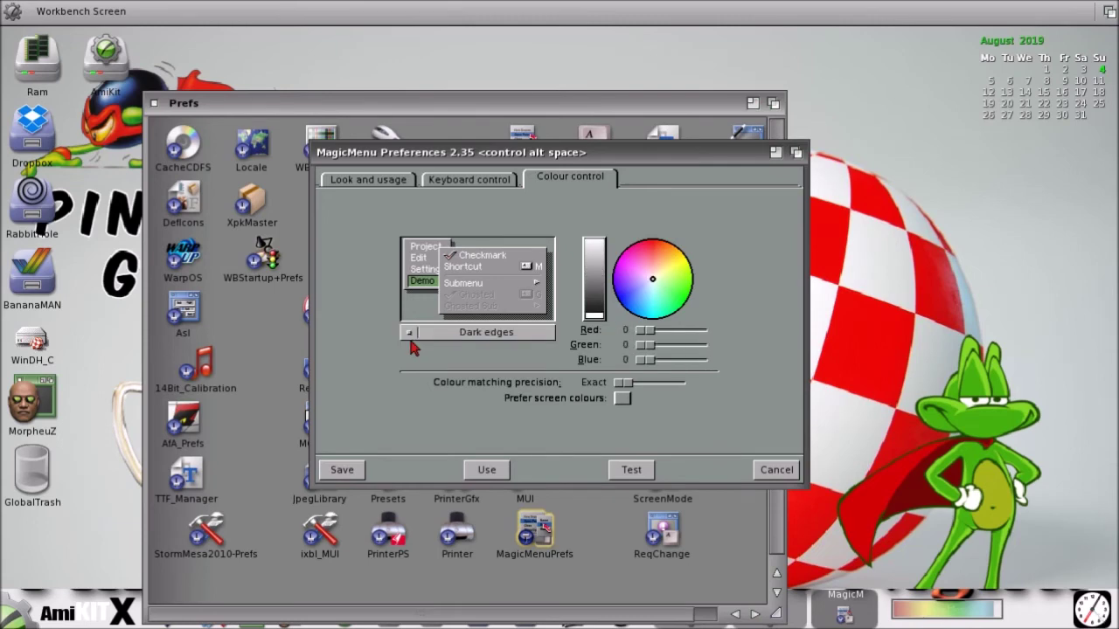
{"action": "left_click", "coordinate": [410, 334]}
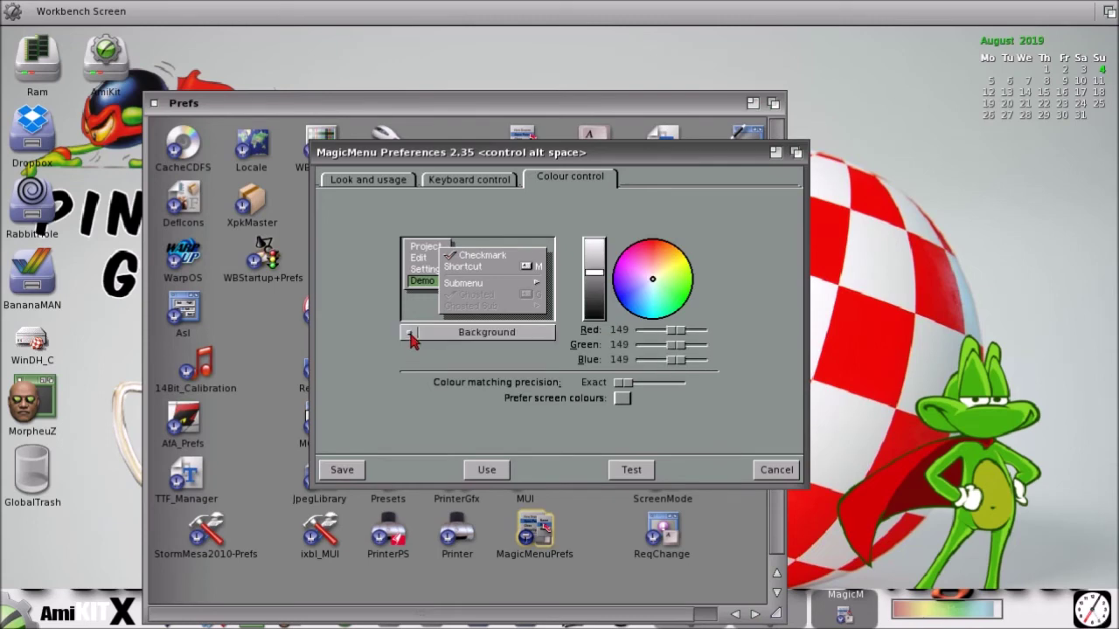
{"action": "left_click", "coordinate": [410, 334]}
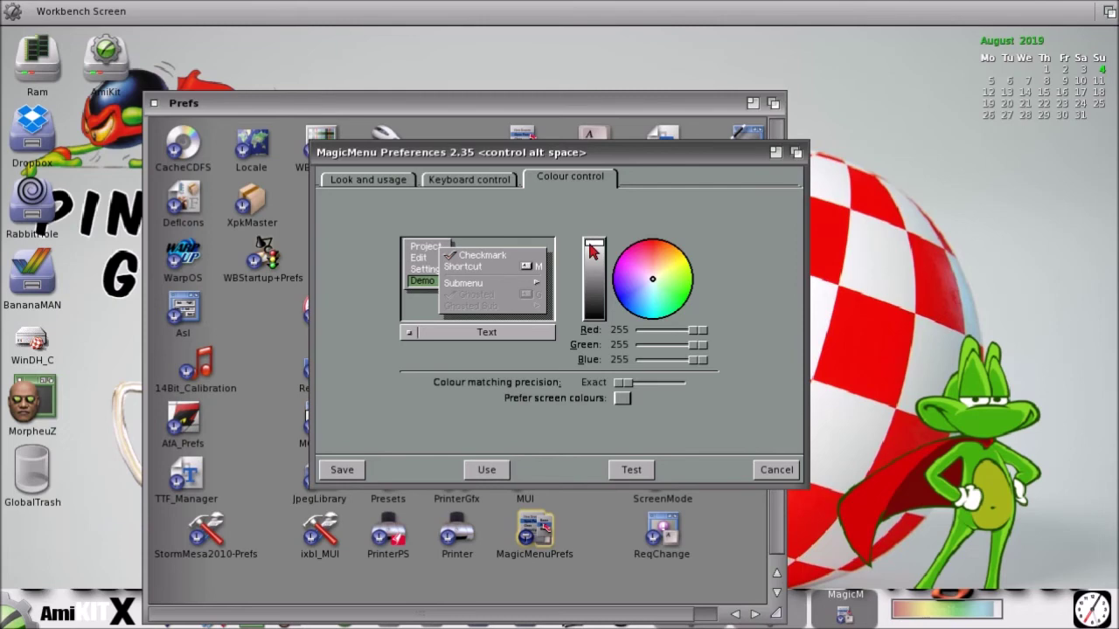
{"action": "left_click_drag", "start_coordinate": [593, 252], "coordinate": [586, 348]}
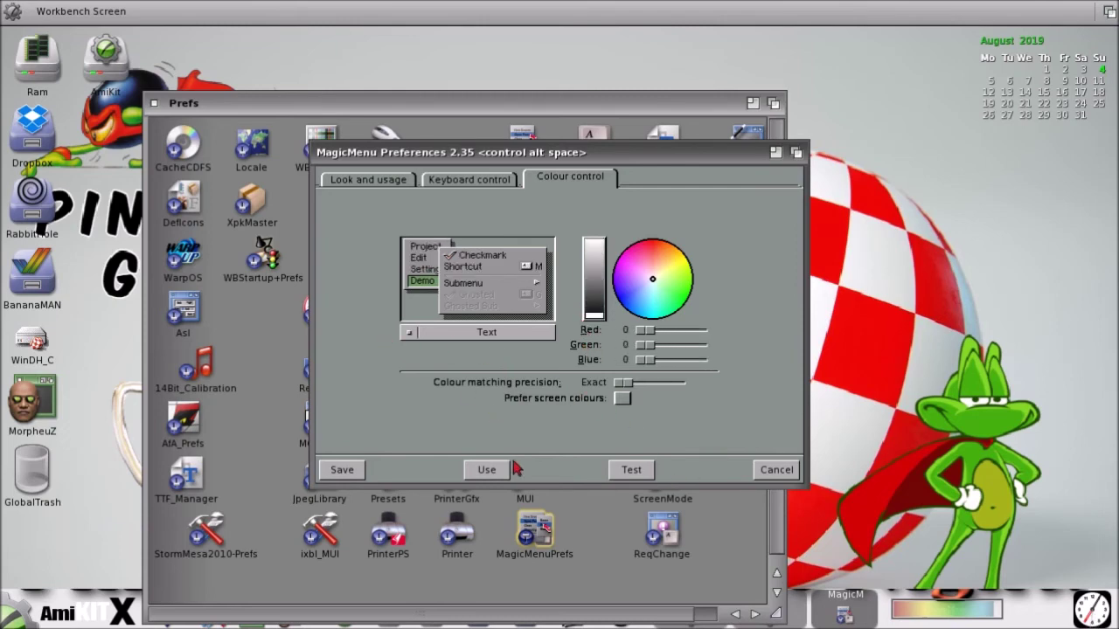
{"action": "left_click", "coordinate": [359, 471]}
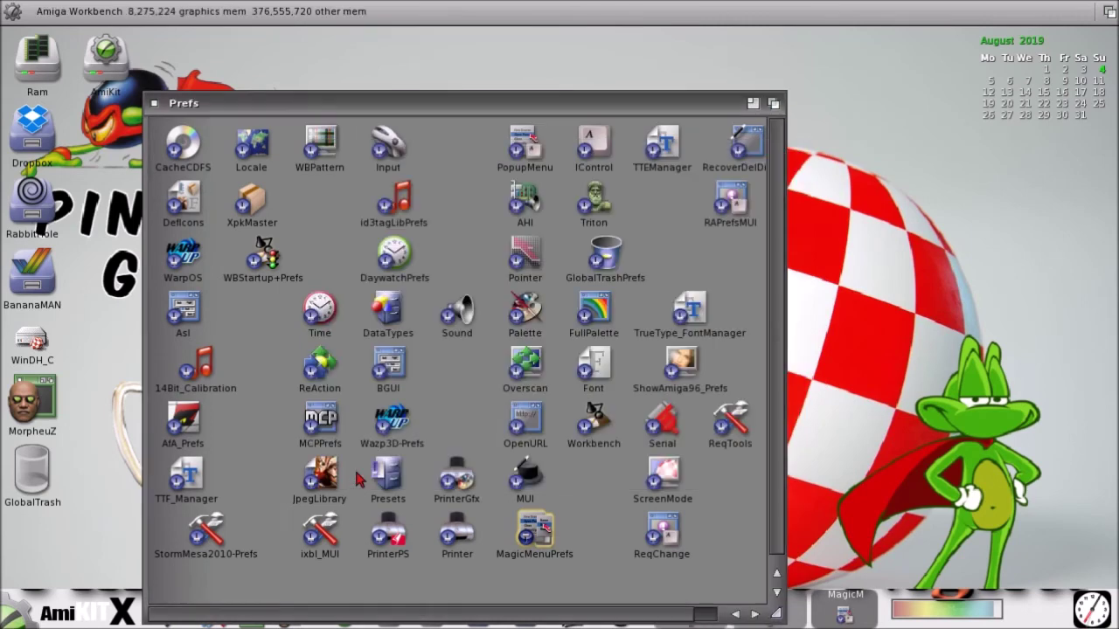
Check the recoloured Workbench menus over the Prefs drawer and over the backdrop, and close the drawer.
{"action": "right_click", "coordinate": [496, 329]}
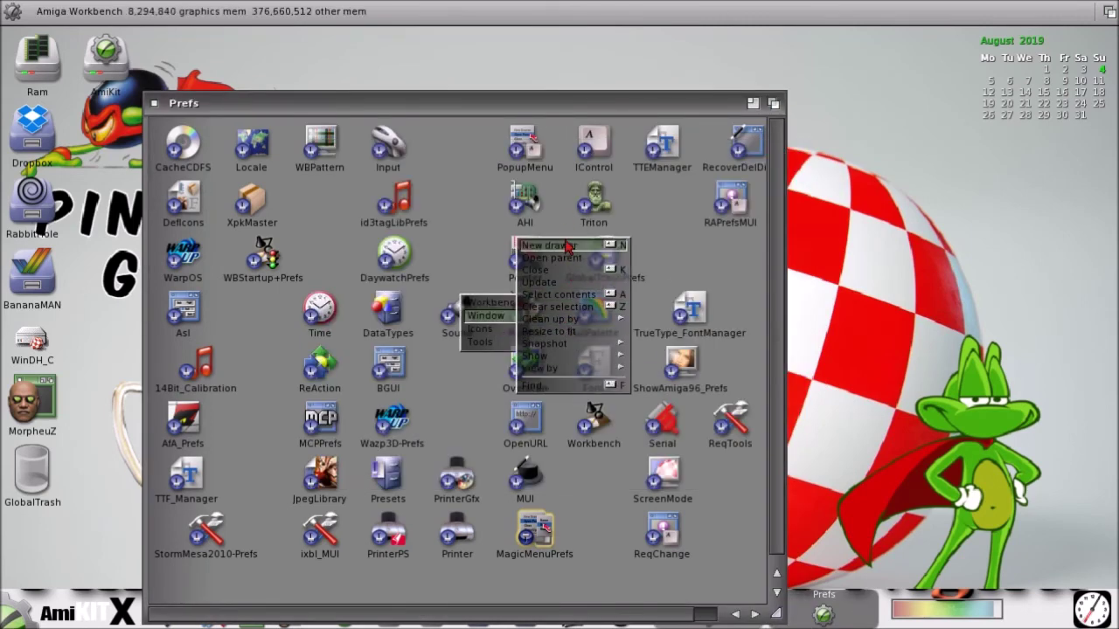
{"action": "mouse_move", "coordinate": [472, 333]}
{"action": "right_click", "coordinate": [920, 226]}
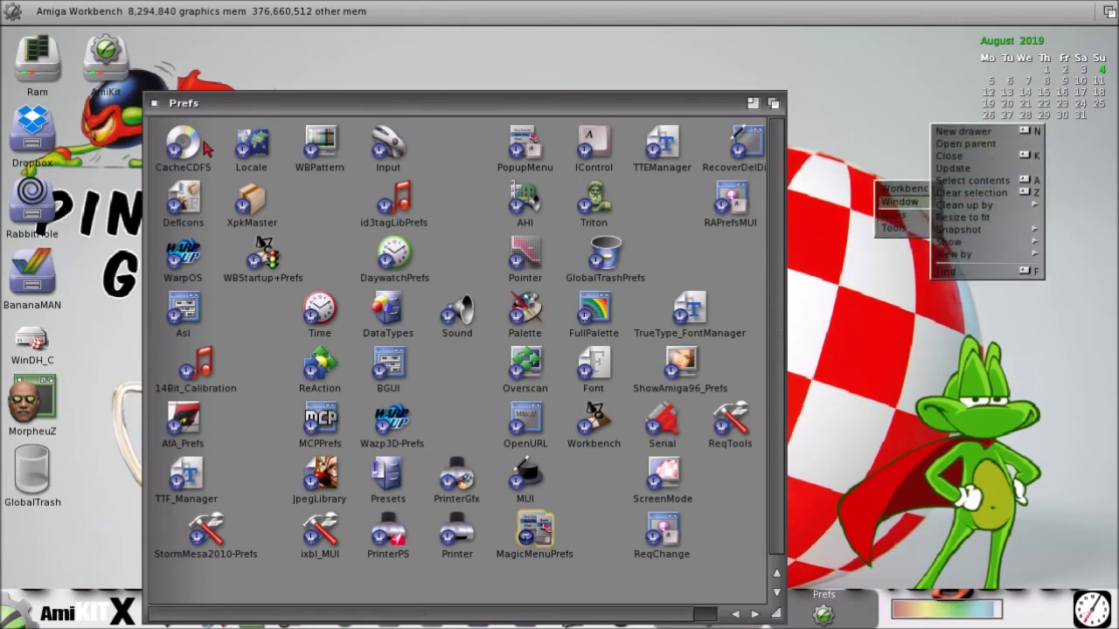
{"action": "left_click", "coordinate": [155, 103]}
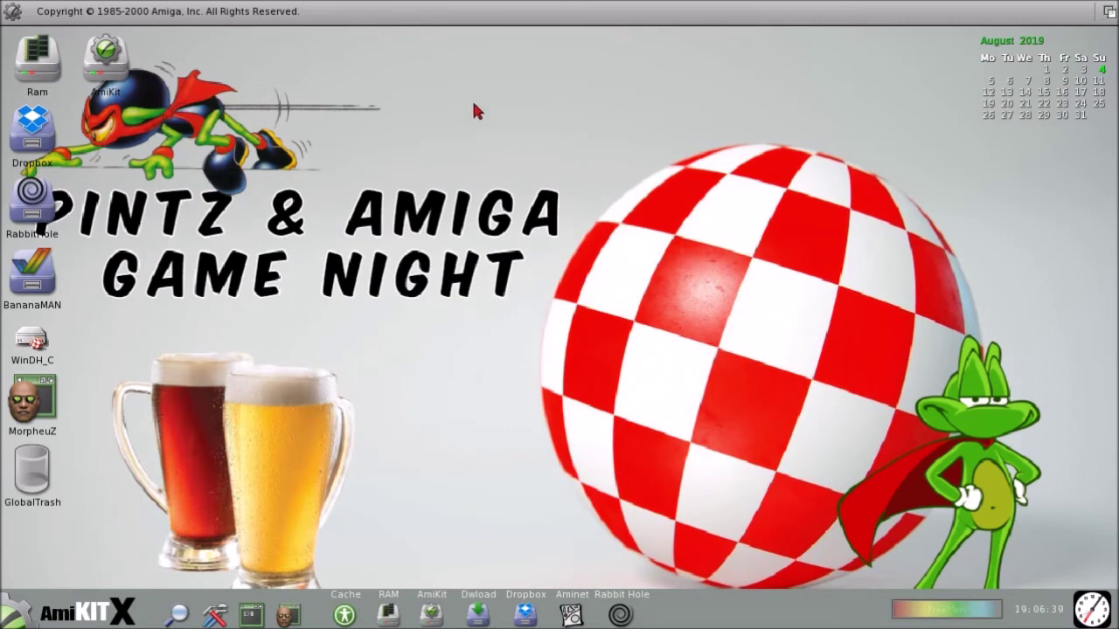
View the contents of the AmiKit drive and its System drawer, and close both windows.
{"action": "double_click", "coordinate": [106, 75]}
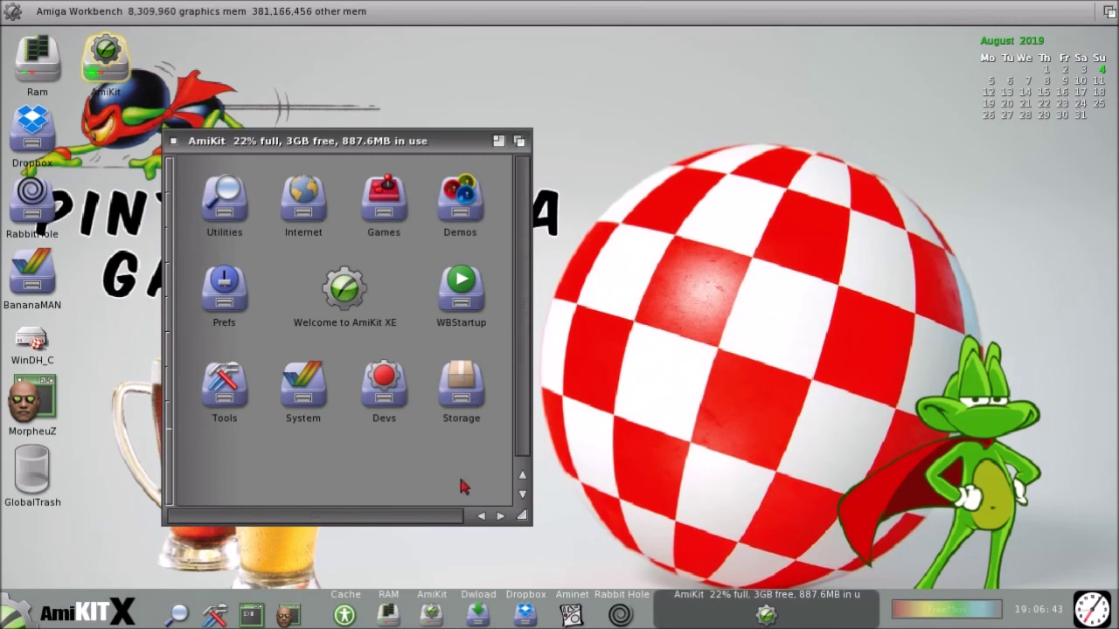
{"action": "double_click", "coordinate": [316, 395]}
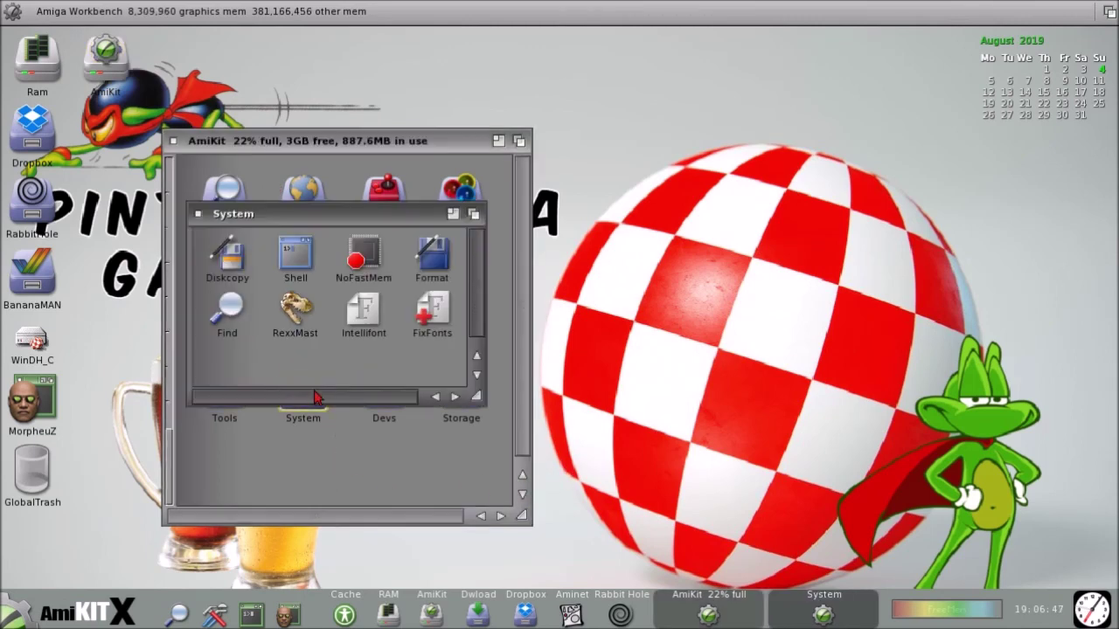
{"action": "left_click", "coordinate": [198, 213]}
{"action": "left_click", "coordinate": [170, 142]}
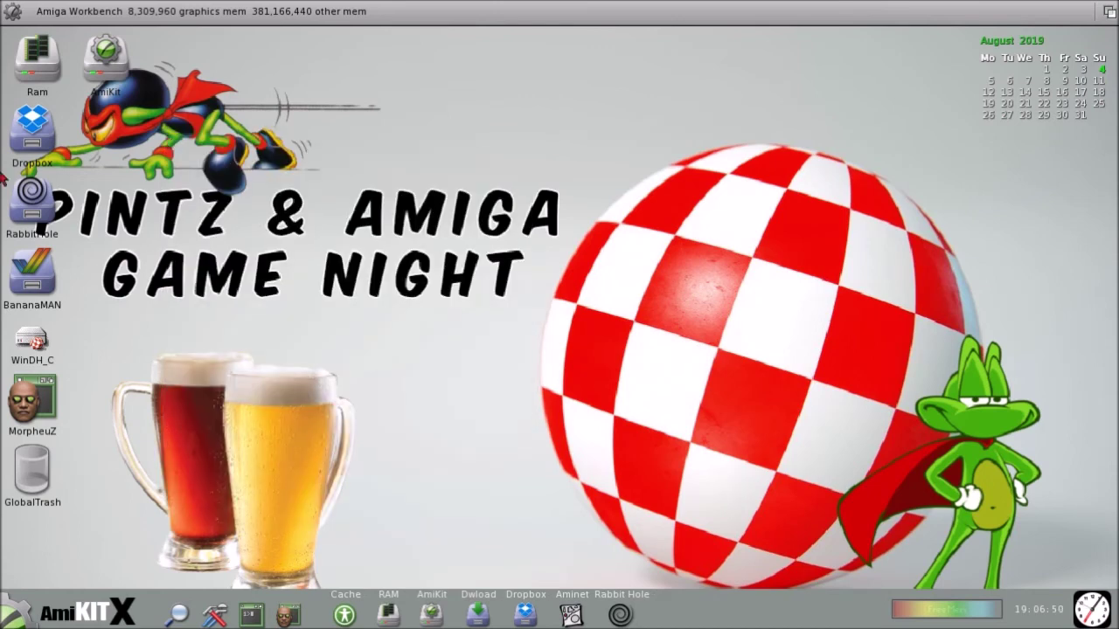
View the host applications in the RabbitHole drawer, close it, and launch Chrome through the Rabbit Hole dock entry.
{"action": "double_click", "coordinate": [46, 208]}
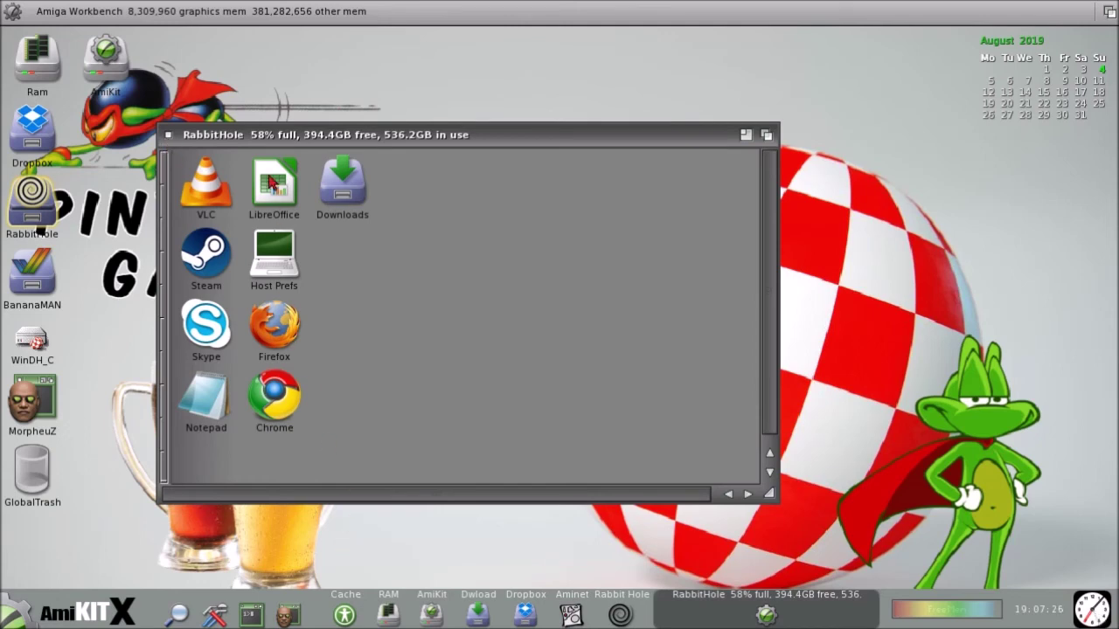
{"action": "left_click", "coordinate": [167, 137]}
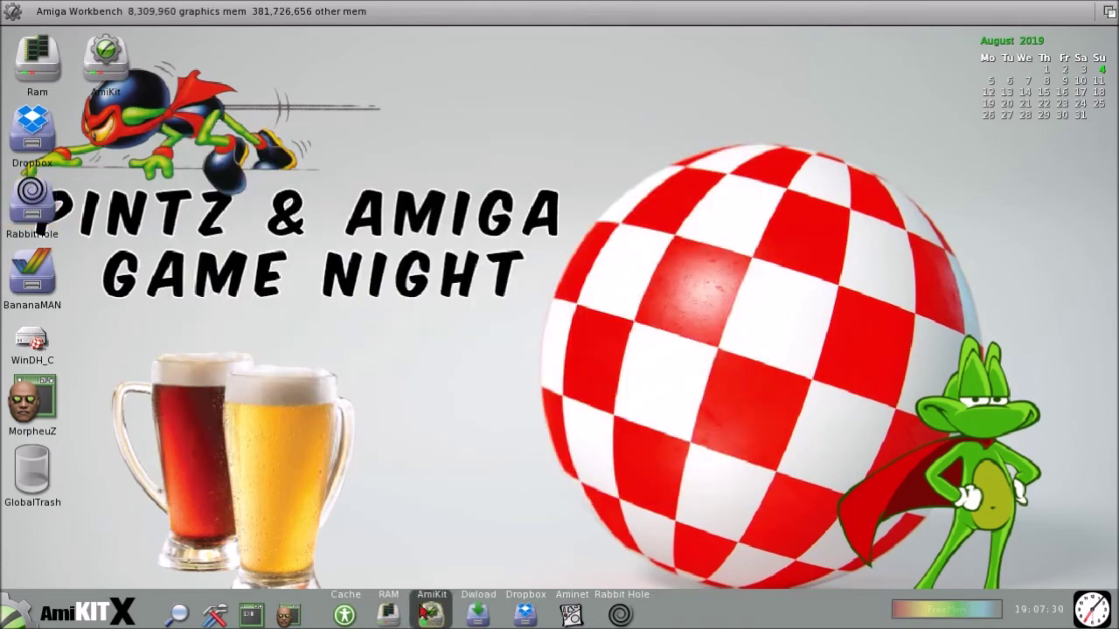
{"action": "left_click", "coordinate": [612, 615]}
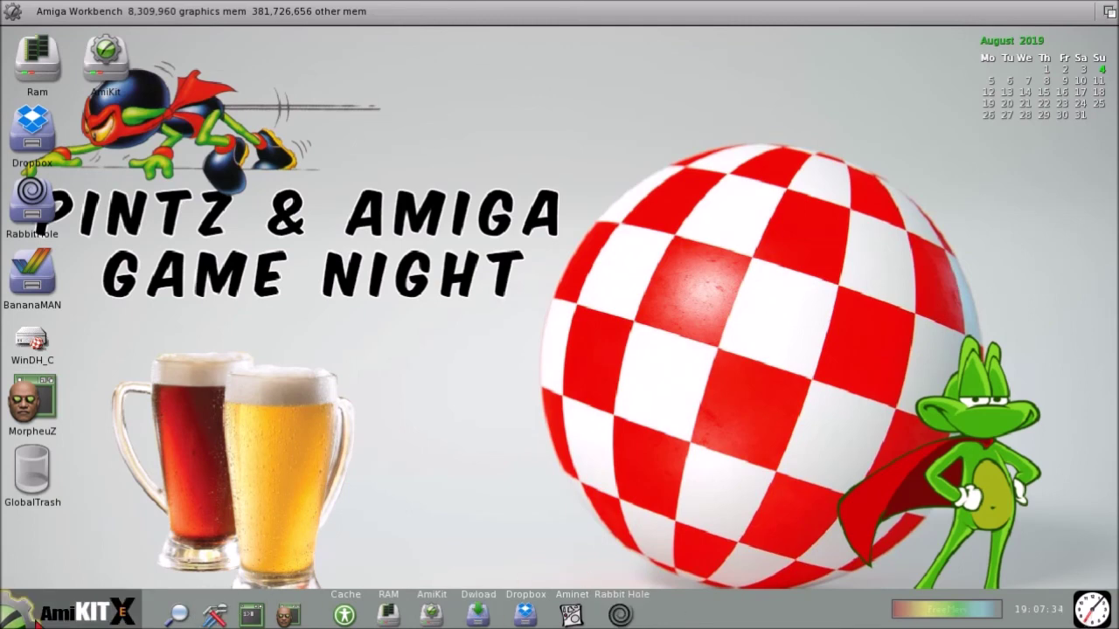
{"action": "left_click", "coordinate": [610, 612]}
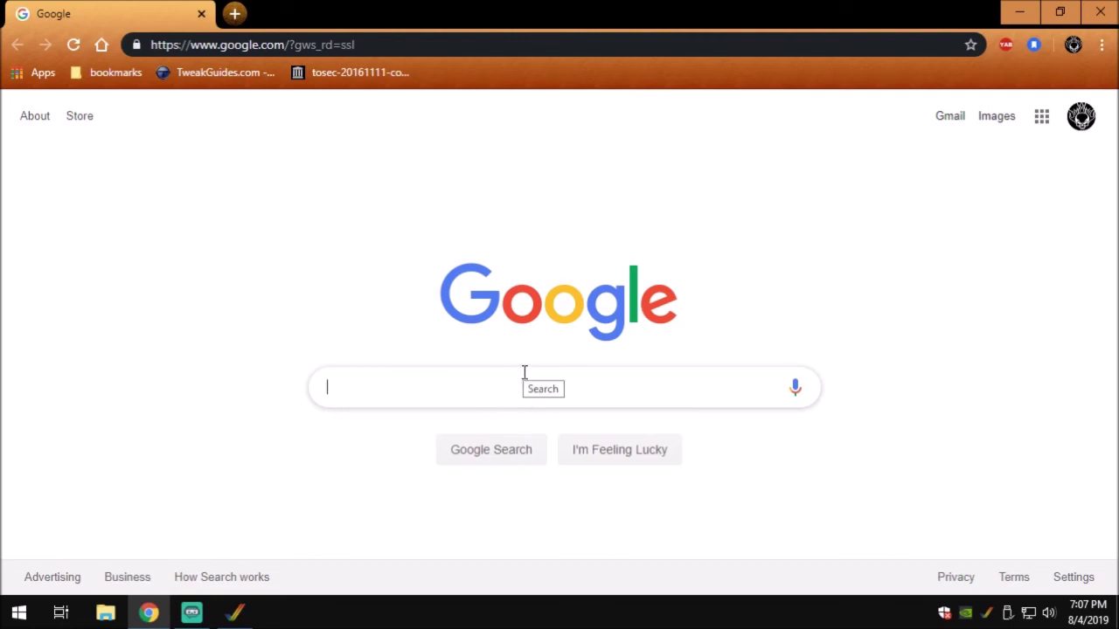
Search Google for "youtube", skim the results page, and minimize Chrome to return to the AmiKit desktop.
{"action": "type", "text": "youtube"}
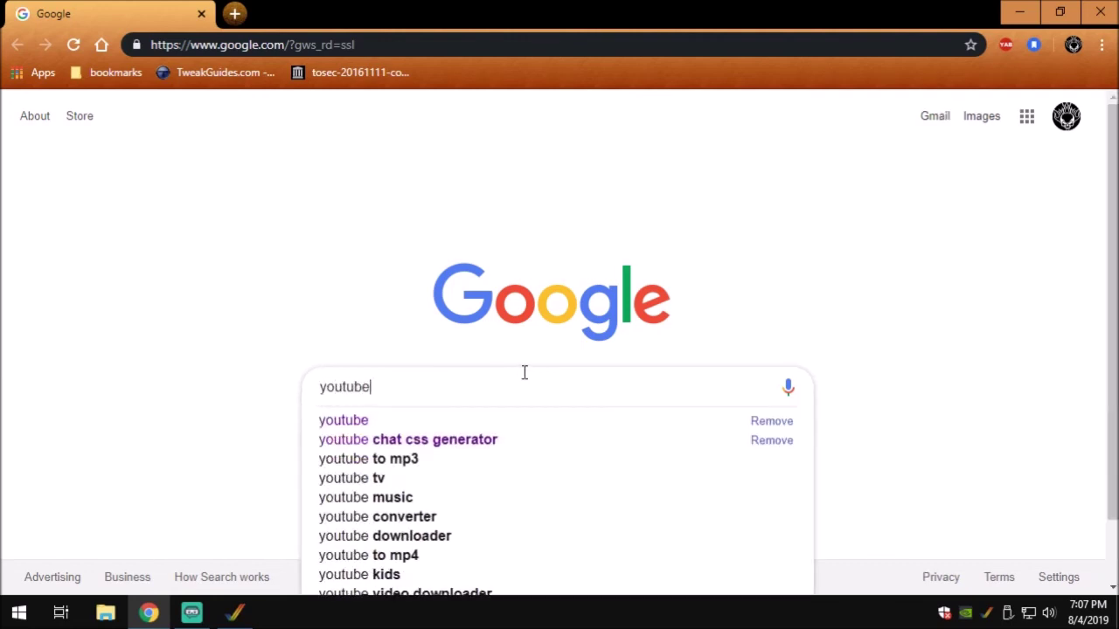
{"action": "key", "text": "Return"}
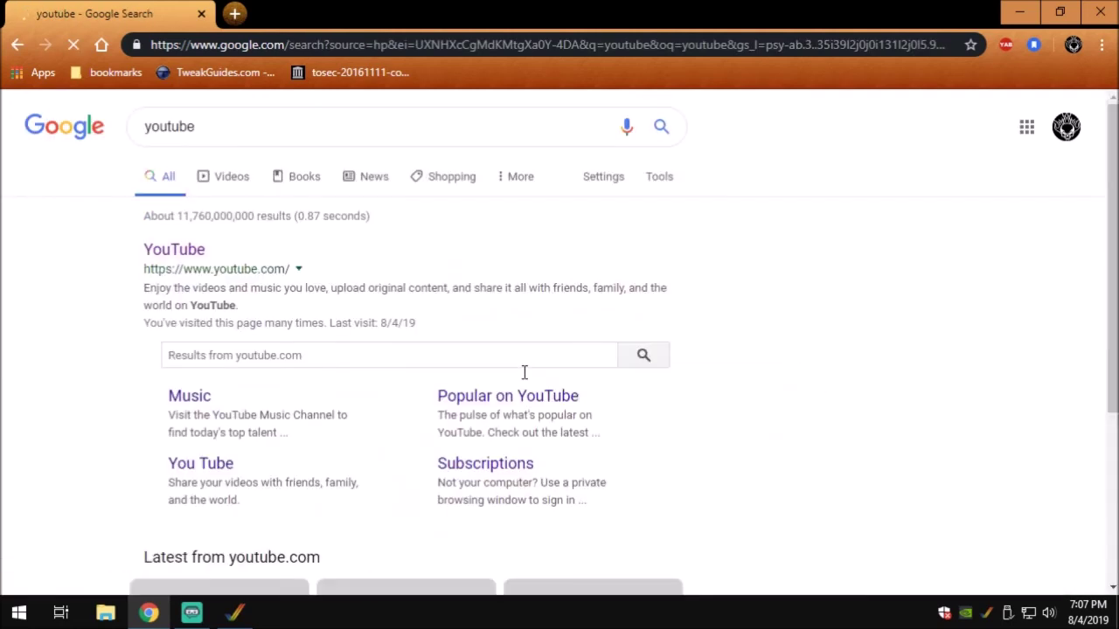
{"action": "scroll", "coordinate": [584, 357], "scroll_direction": "down", "scroll_amount": 8}
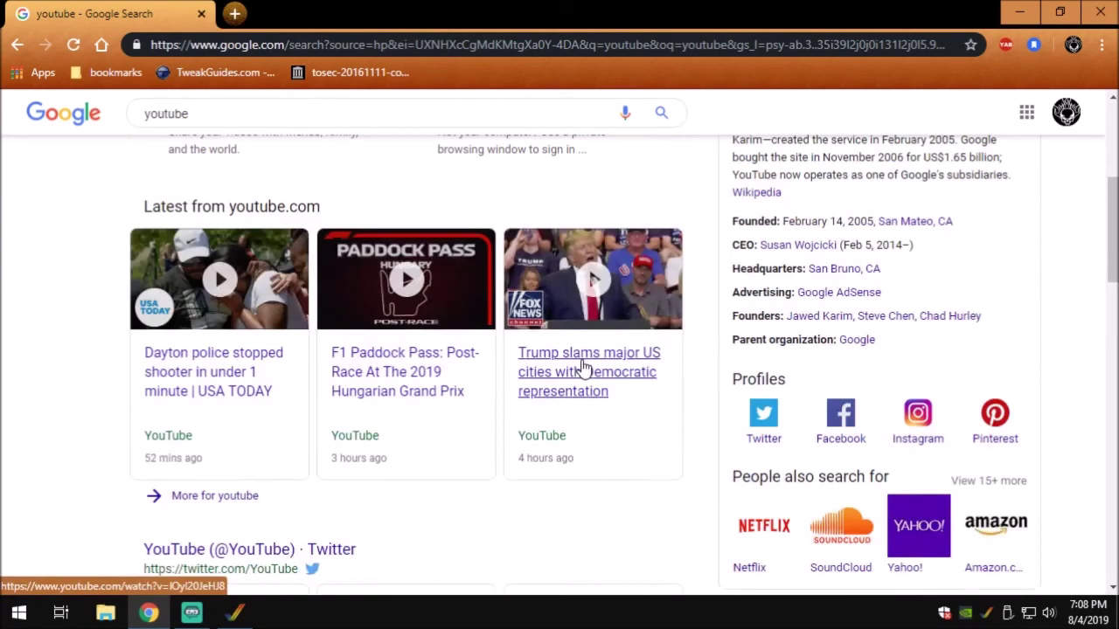
{"action": "scroll", "coordinate": [584, 367], "scroll_direction": "down", "scroll_amount": 5}
{"action": "scroll", "coordinate": [582, 367], "scroll_direction": "up", "scroll_amount": 13}
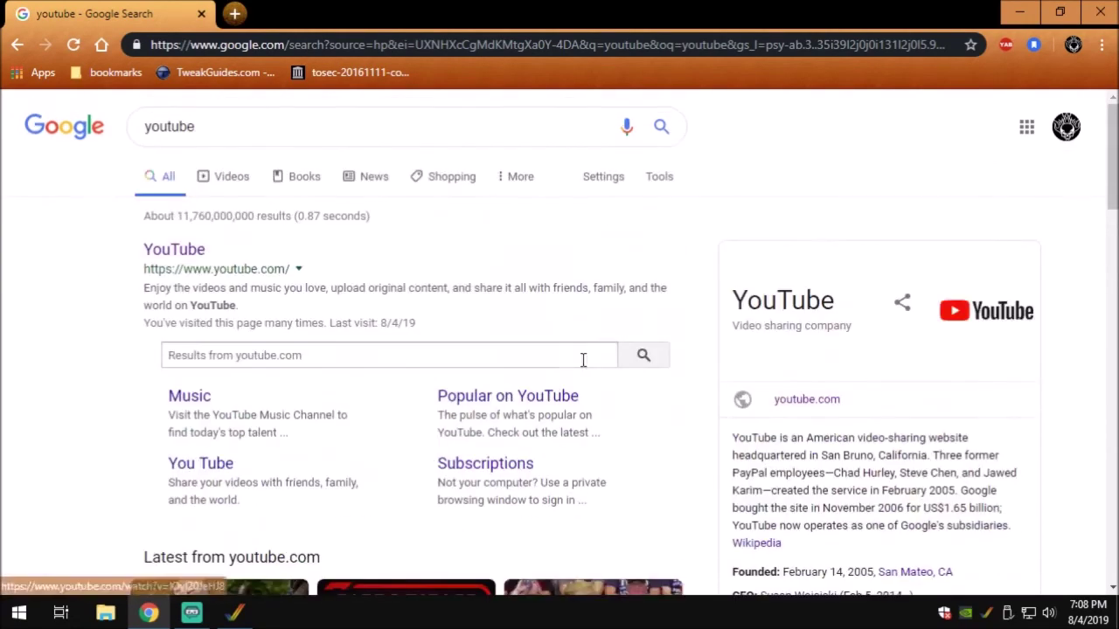
{"action": "left_click", "coordinate": [1037, 10]}
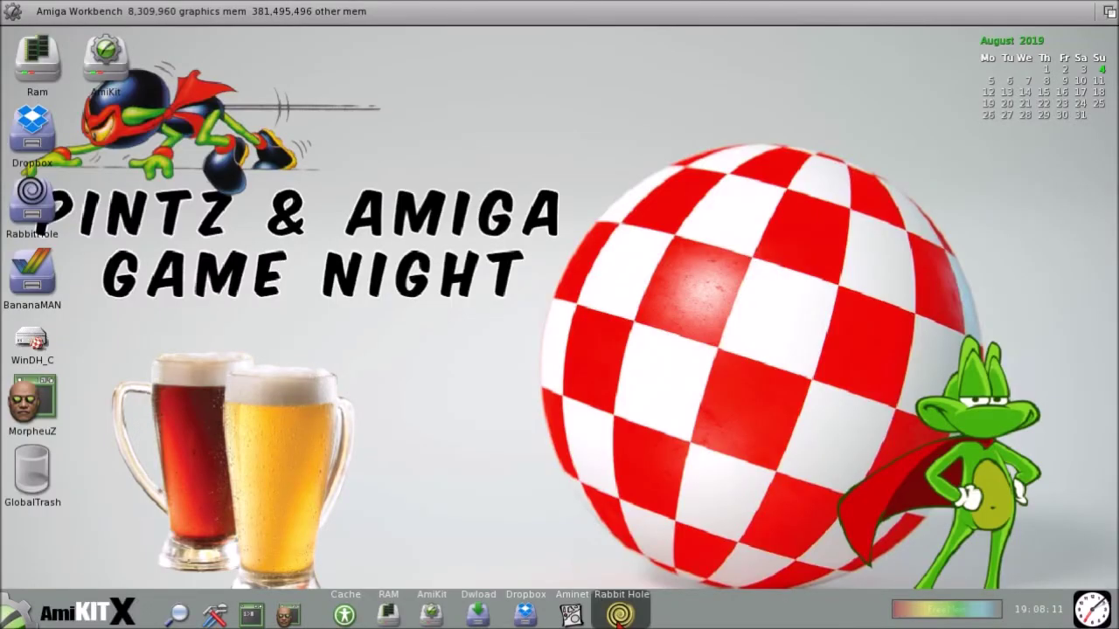
Look at the Dropbox and Cache entries in the dock and open an AmiKit shell.
{"action": "left_click", "coordinate": [527, 617]}
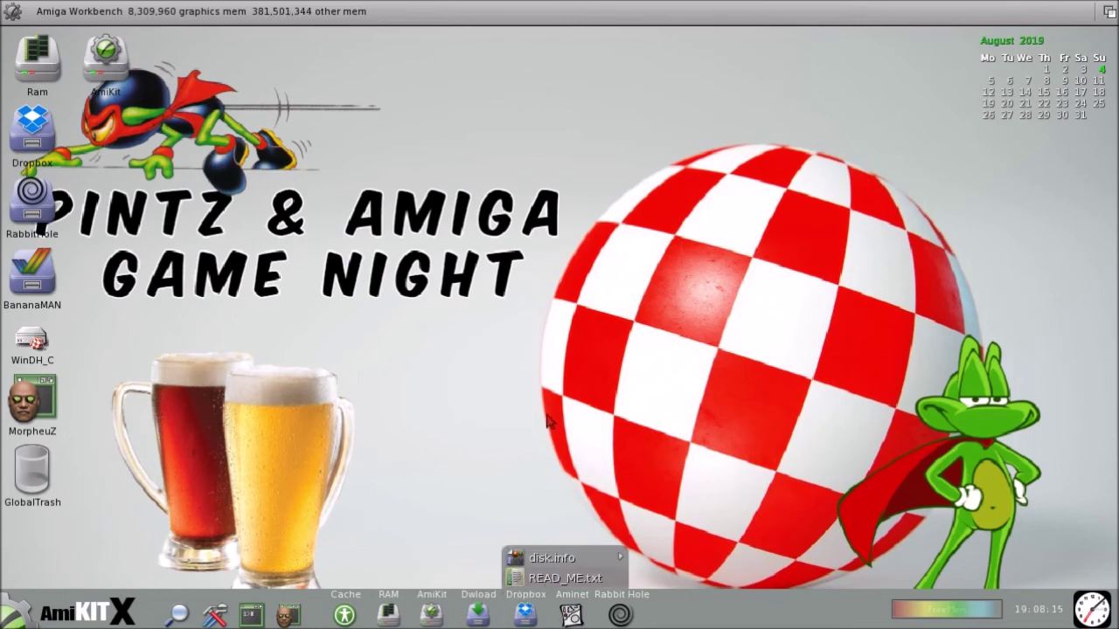
{"action": "left_click", "coordinate": [470, 430]}
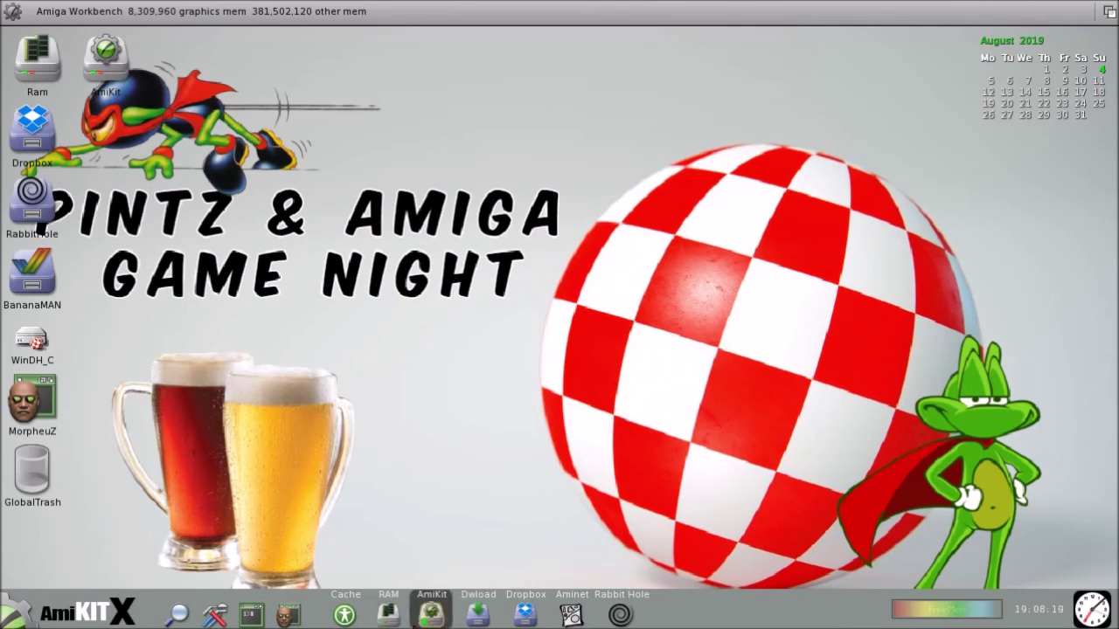
{"action": "left_click", "coordinate": [347, 616]}
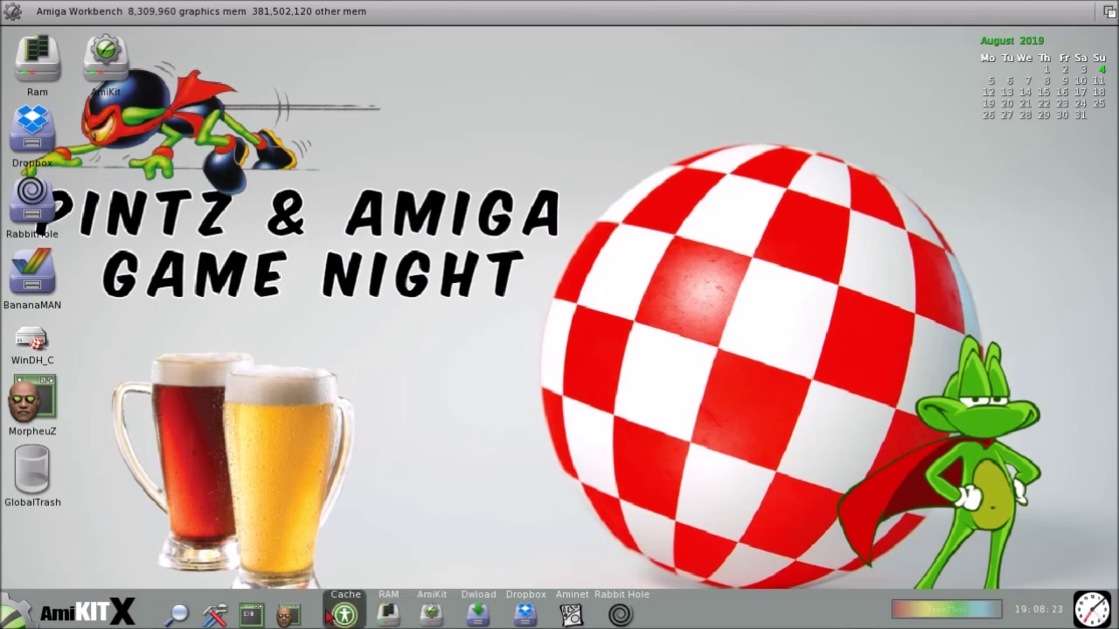
{"action": "left_click", "coordinate": [250, 617]}
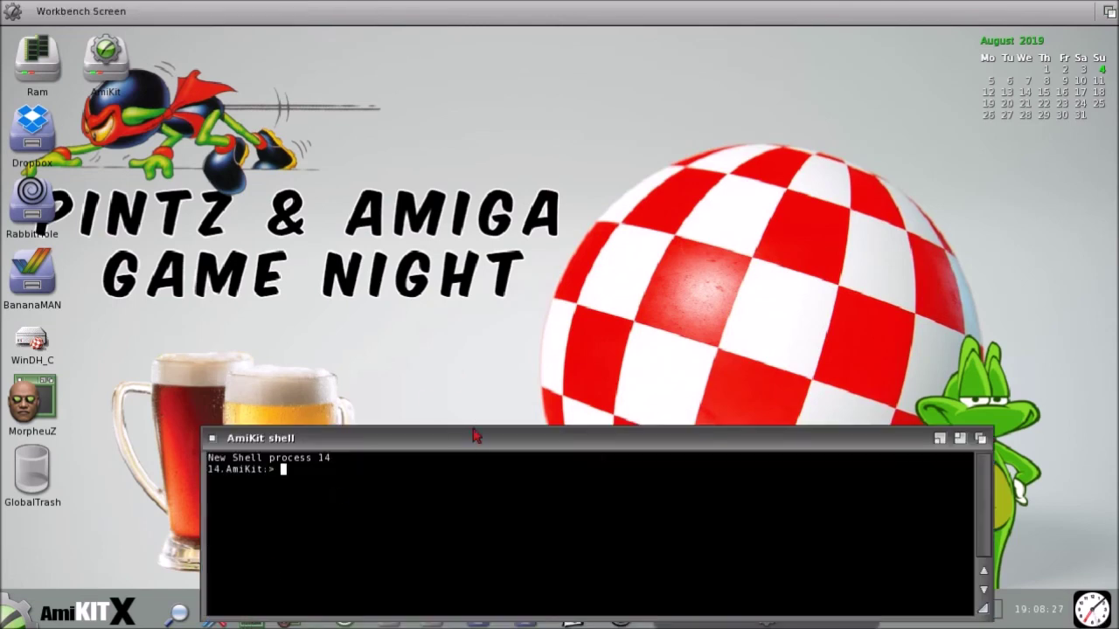
Move the AmiKit shell up the desktop, list the AmiKit: directory and the C: directory, and close the shell.
{"action": "left_click_drag", "start_coordinate": [475, 435], "coordinate": [487, 144]}
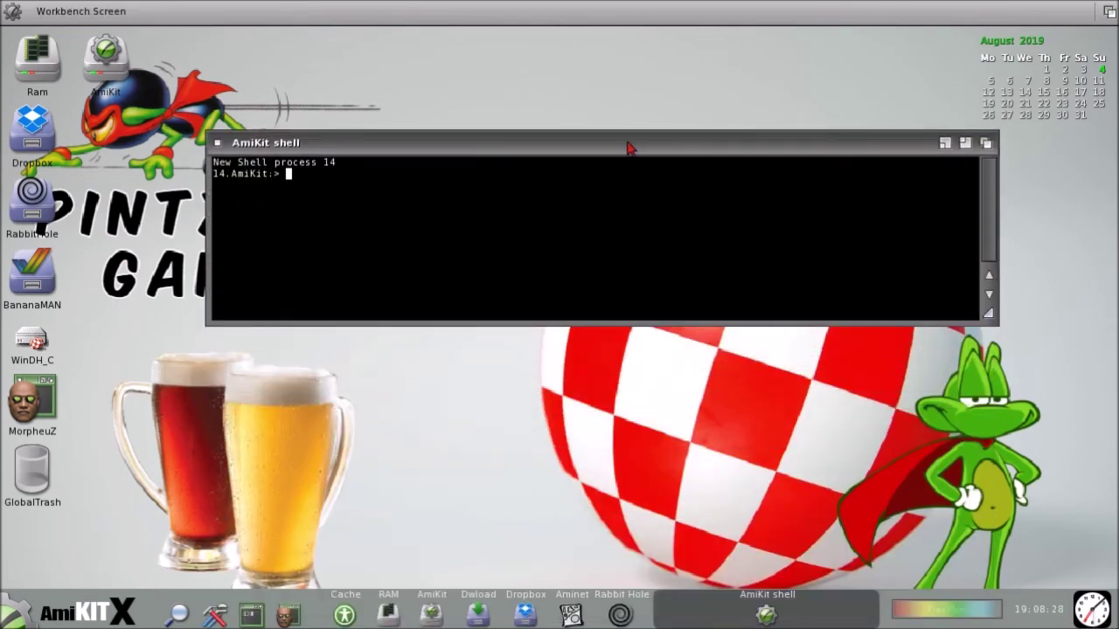
{"action": "type", "text": "dir"}
{"action": "key", "text": "Return"}
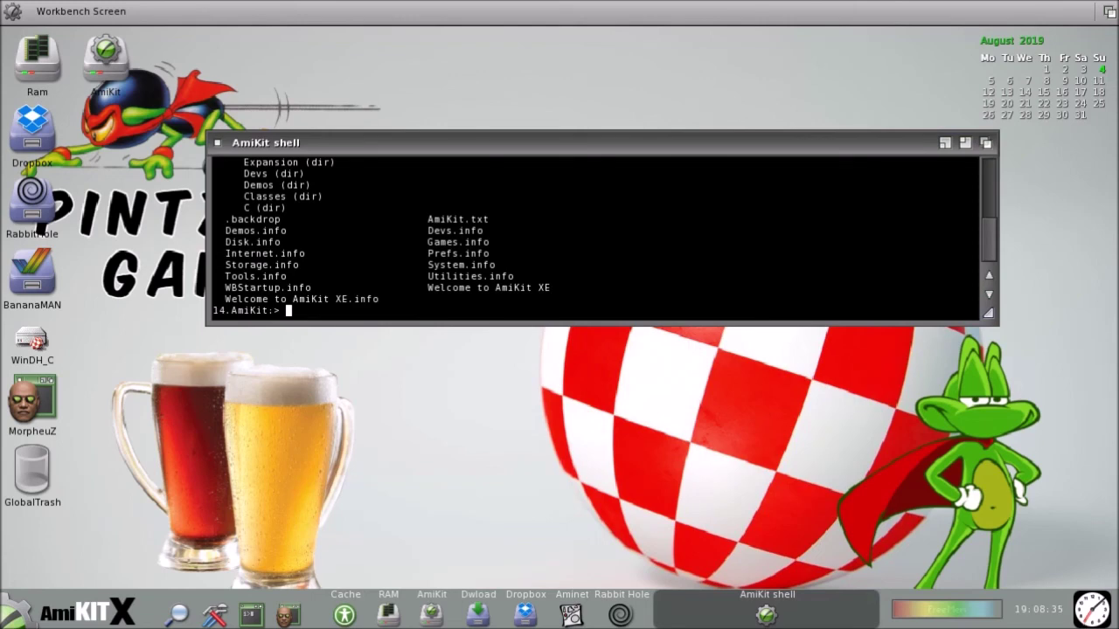
{"action": "type", "text": "cd c:"}
{"action": "key", "text": "Return"}
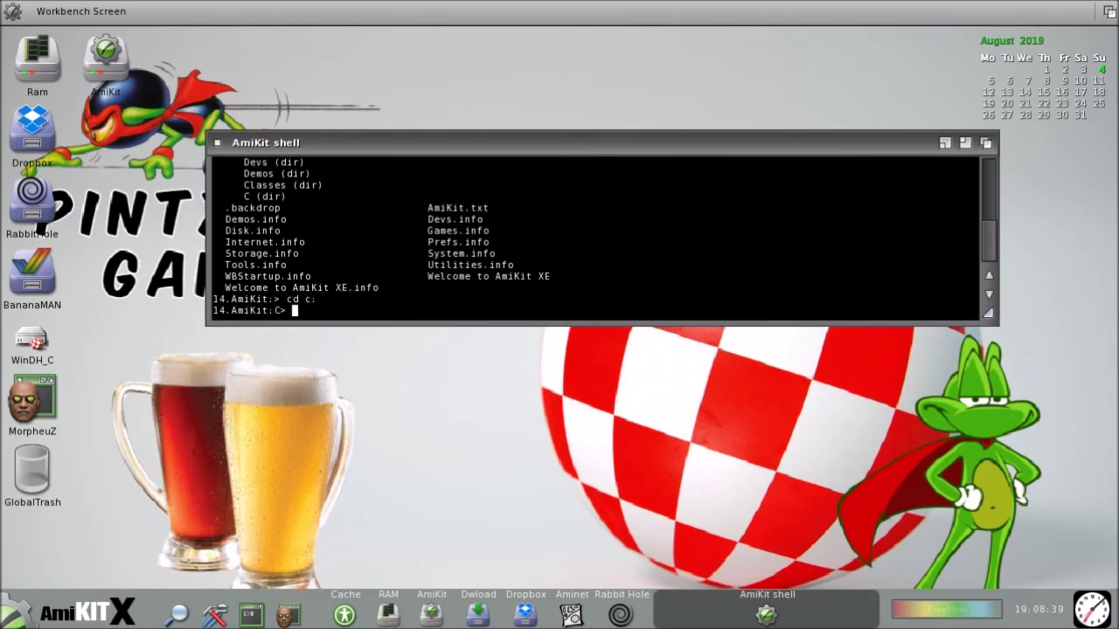
{"action": "type", "text": "dir"}
{"action": "key", "text": "Return"}
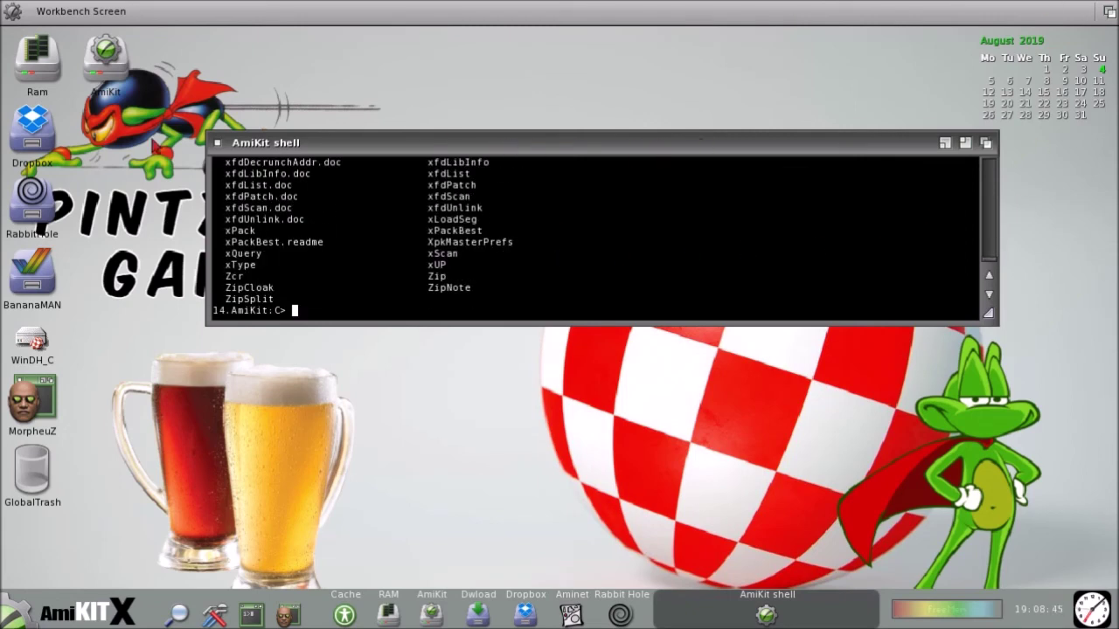
{"action": "left_click", "coordinate": [218, 145]}
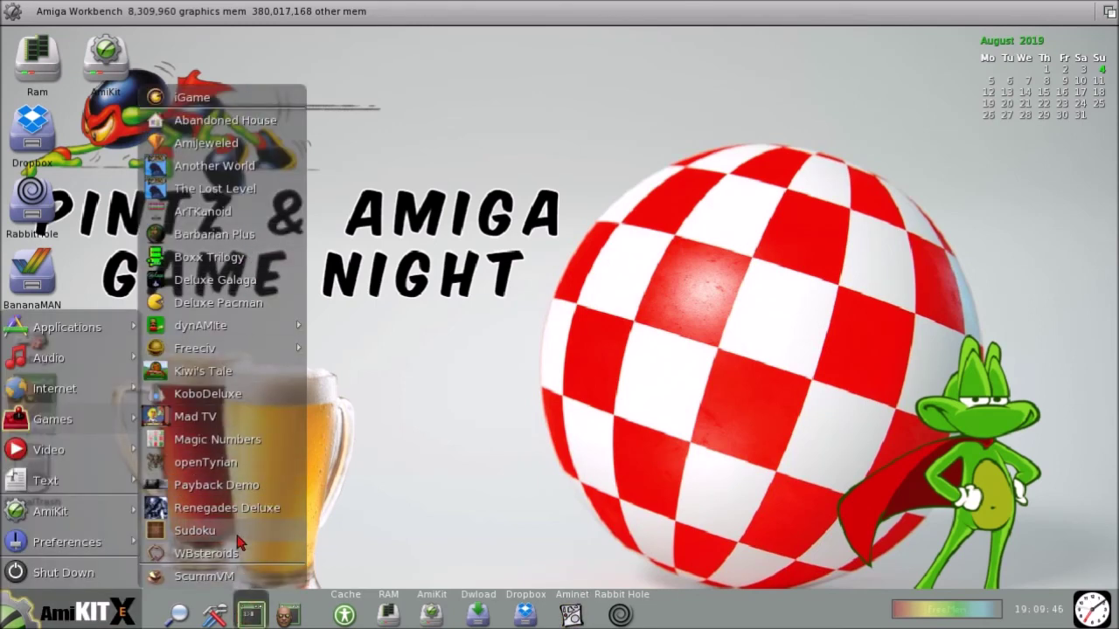
Launch WBsteroids from the AmiKit games and start a new game.
{"action": "left_click", "coordinate": [239, 552]}
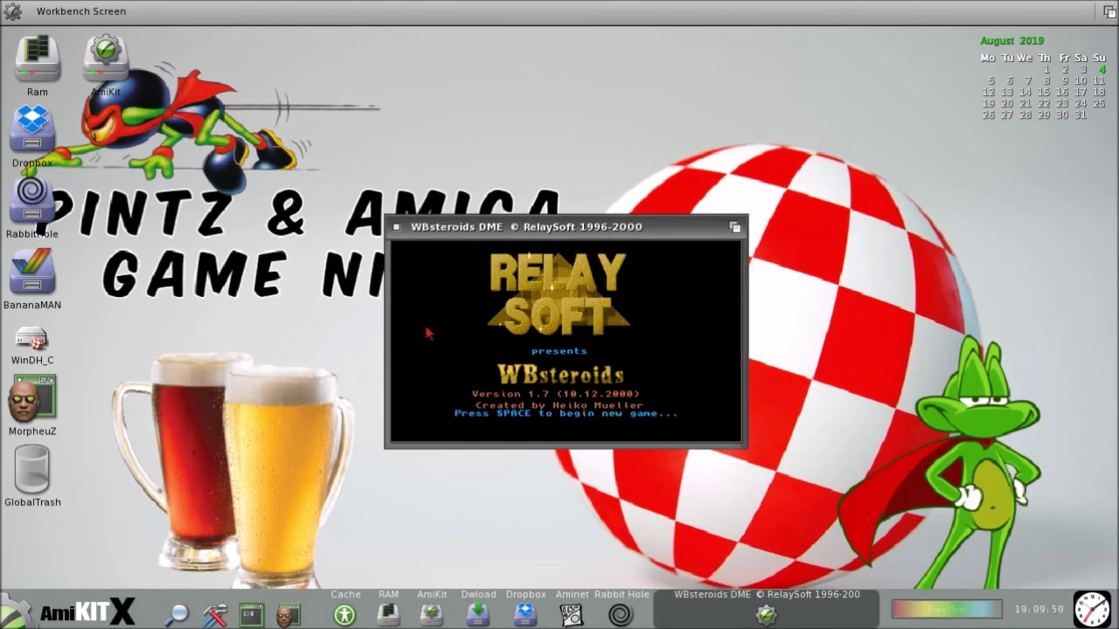
{"action": "key", "text": "space"}
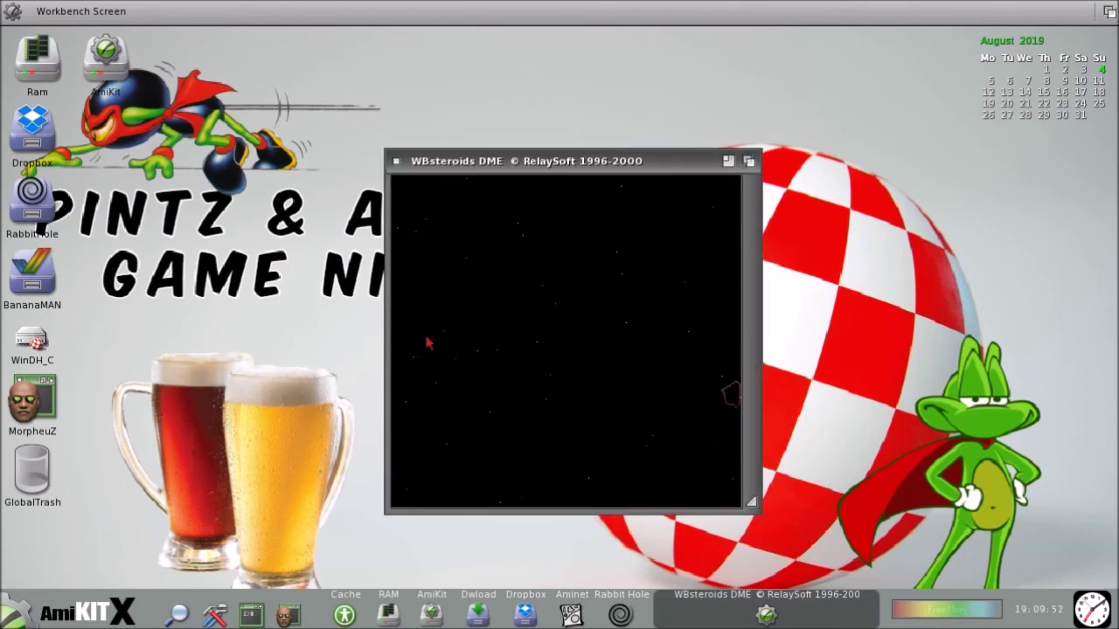
{"action": "key", "text": "space"}
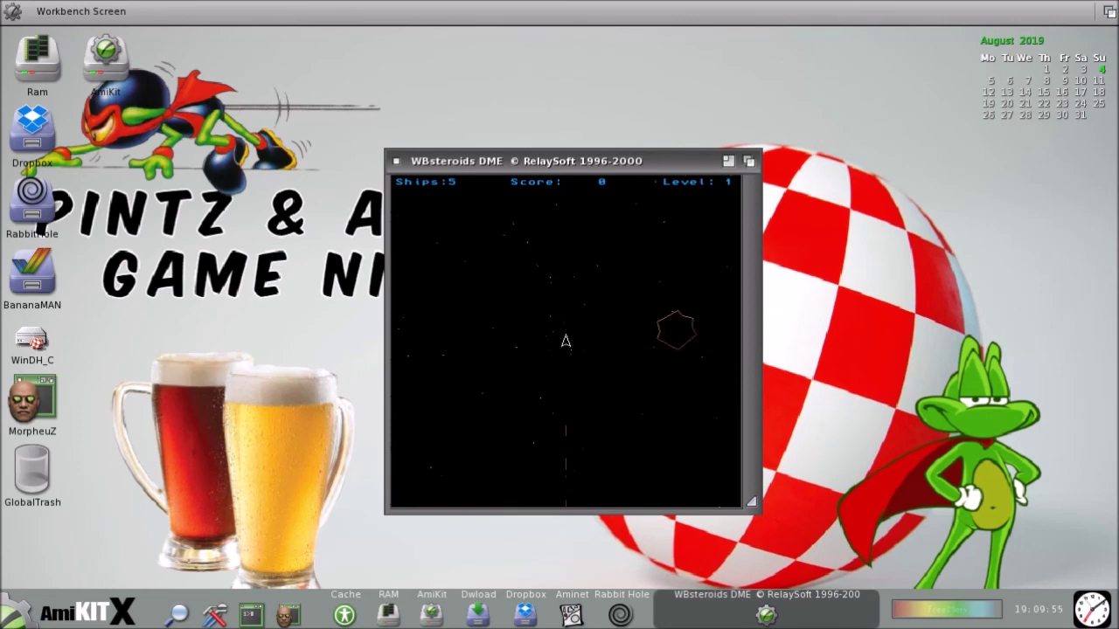
Play WBsteroids by turning, thrusting and firing the ship at the asteroids, and close the game.
{"action": "key", "text": "Right"}
{"action": "key", "text": "space"}
{"action": "key", "text": "space"}
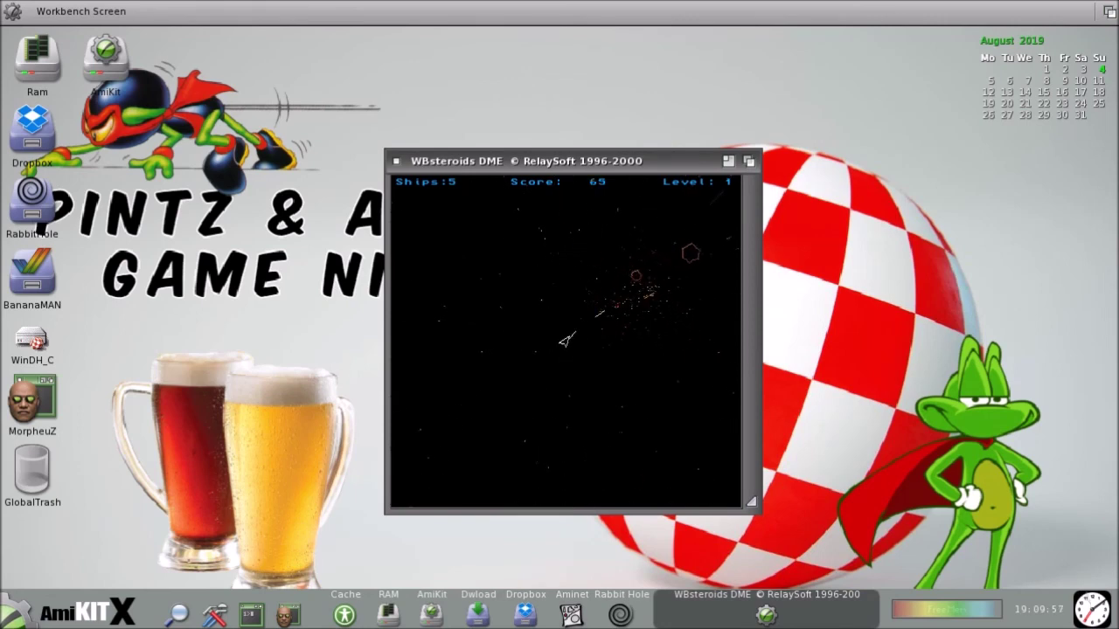
{"action": "key", "text": "Left"}
{"action": "key", "text": "space"}
{"action": "key", "text": "Left"}
{"action": "key", "text": "space"}
{"action": "key", "text": "Left"}
{"action": "key", "text": "space"}
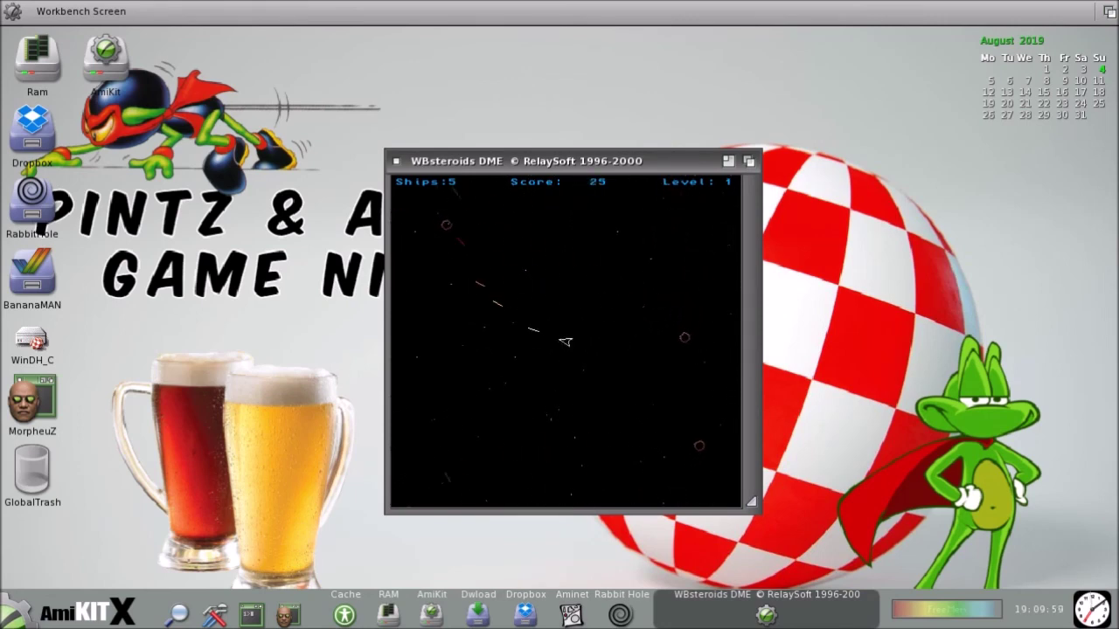
{"action": "key", "text": "Right"}
{"action": "key", "text": "Right"}
{"action": "key", "text": "space"}
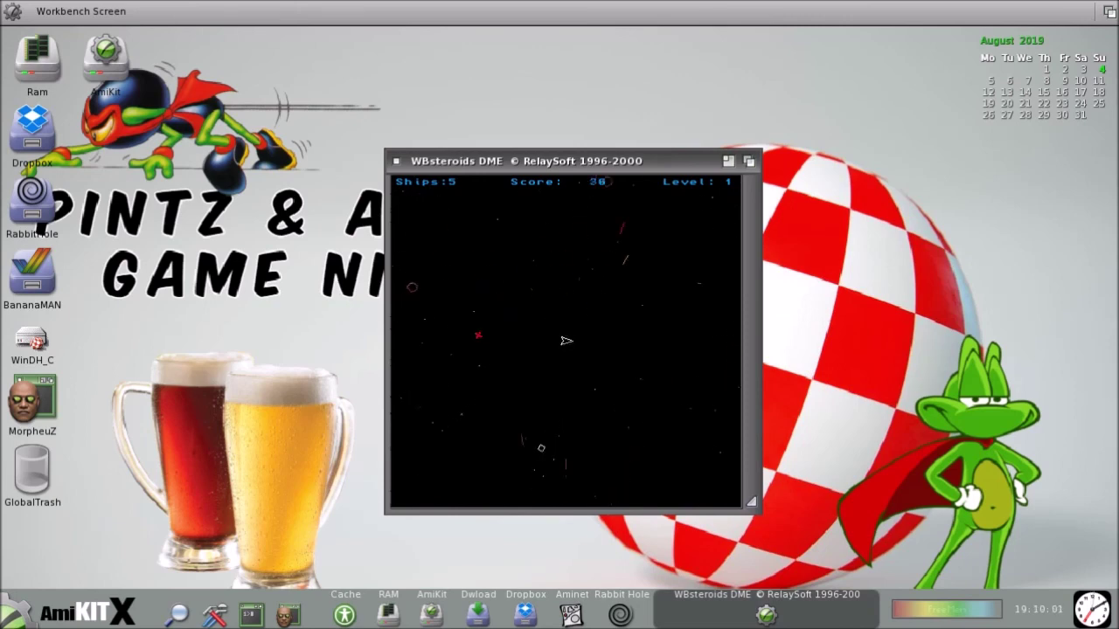
{"action": "key", "text": "Right"}
{"action": "key", "text": "Up"}
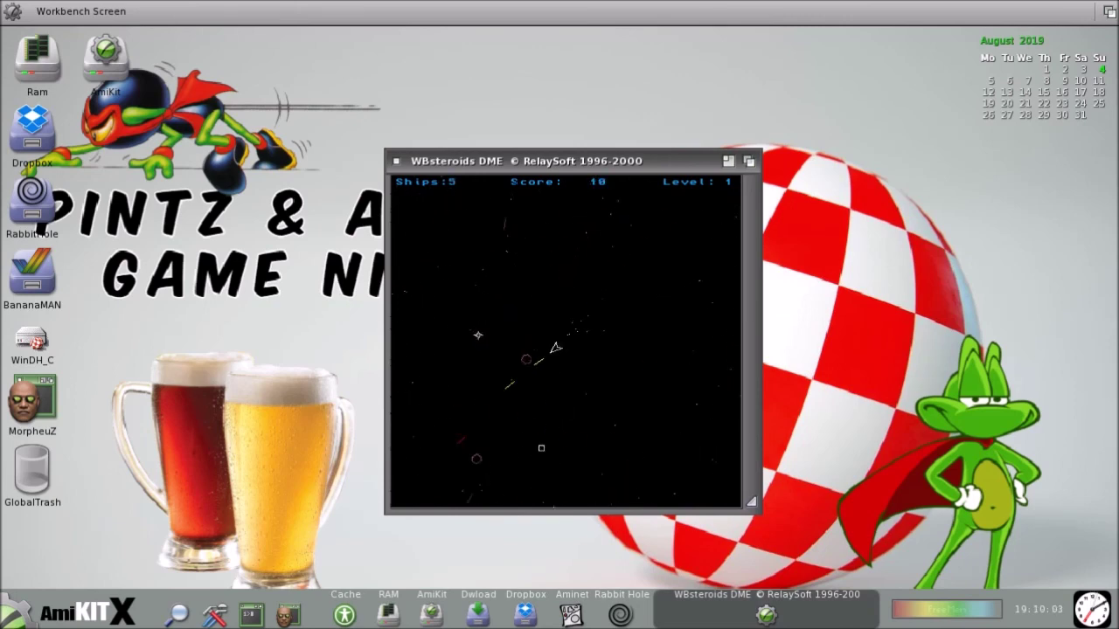
{"action": "key", "text": "space"}
{"action": "key", "text": "space"}
{"action": "left_click", "coordinate": [395, 161]}
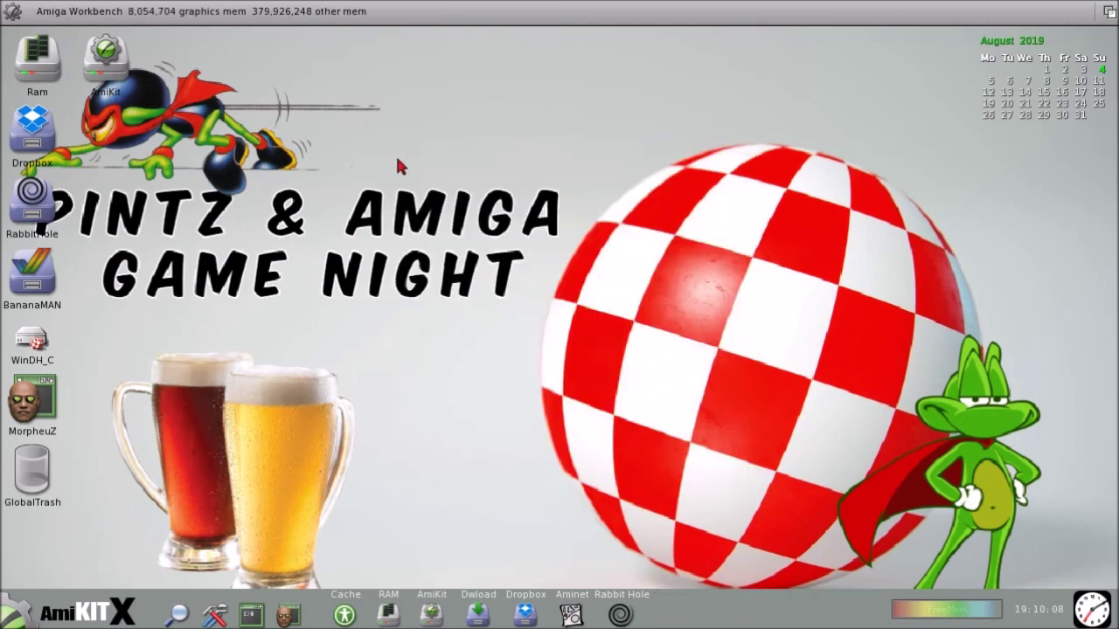
Browse the audio and internet programs, launch DizzyTorrent, view its Trackers, Peers and Files pages, and quit it.
{"action": "left_click", "coordinate": [13, 616]}
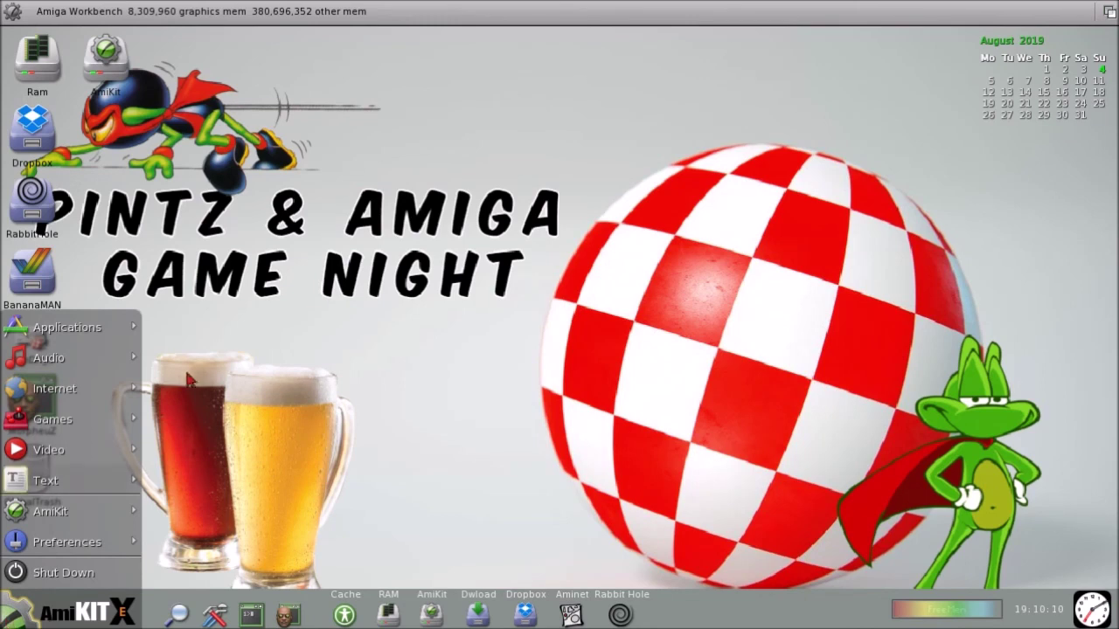
{"action": "left_click", "coordinate": [100, 389]}
{"action": "left_click", "coordinate": [13, 617]}
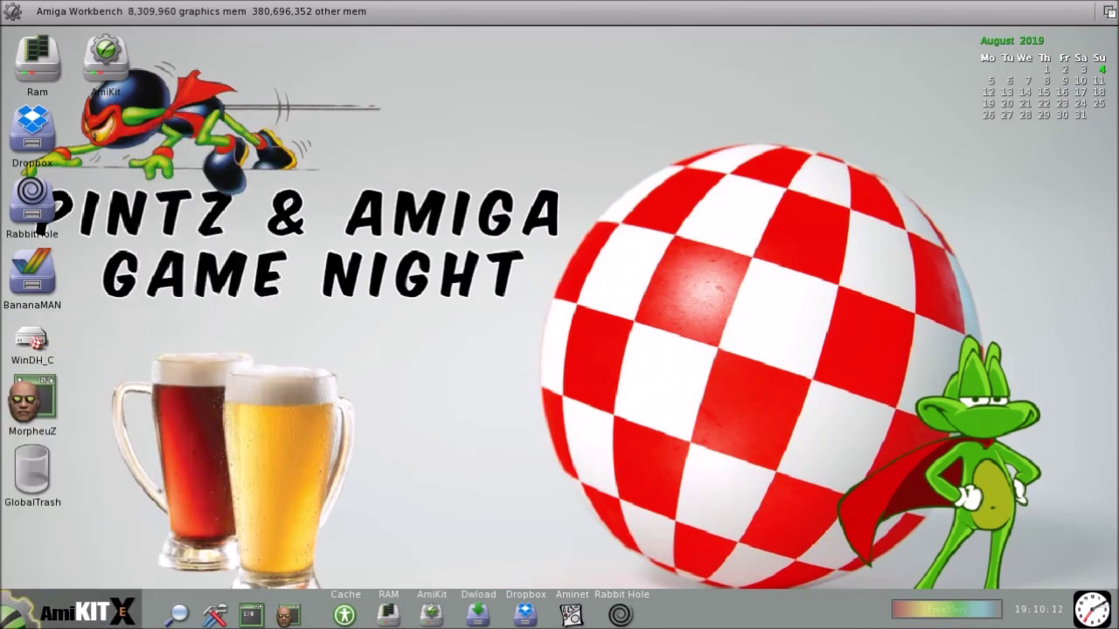
{"action": "mouse_move", "coordinate": [72, 374]}
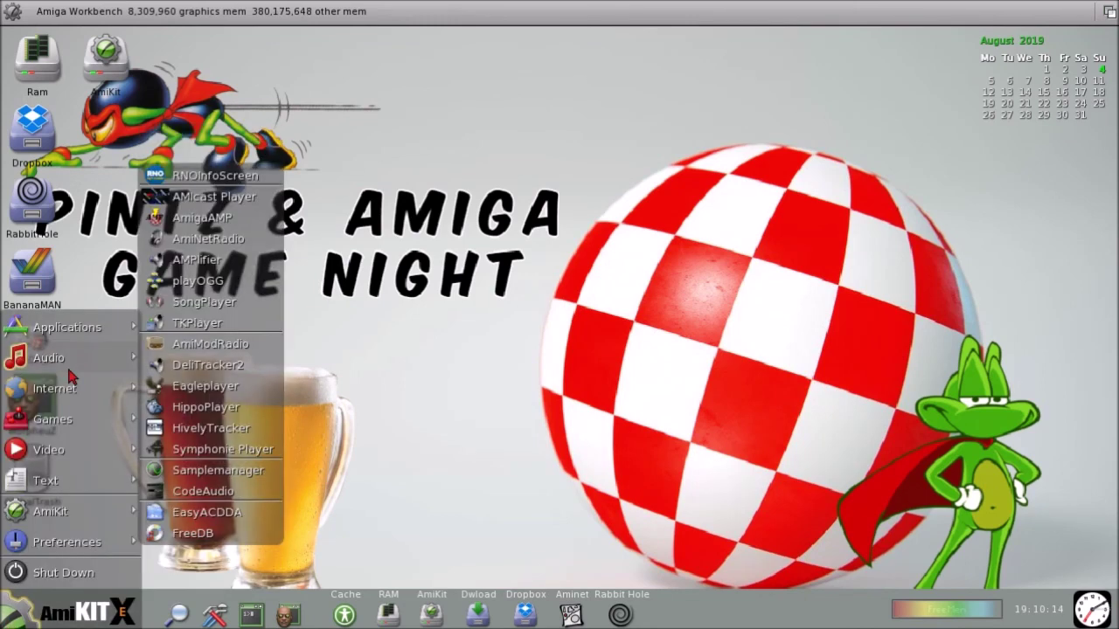
{"action": "mouse_move", "coordinate": [75, 399]}
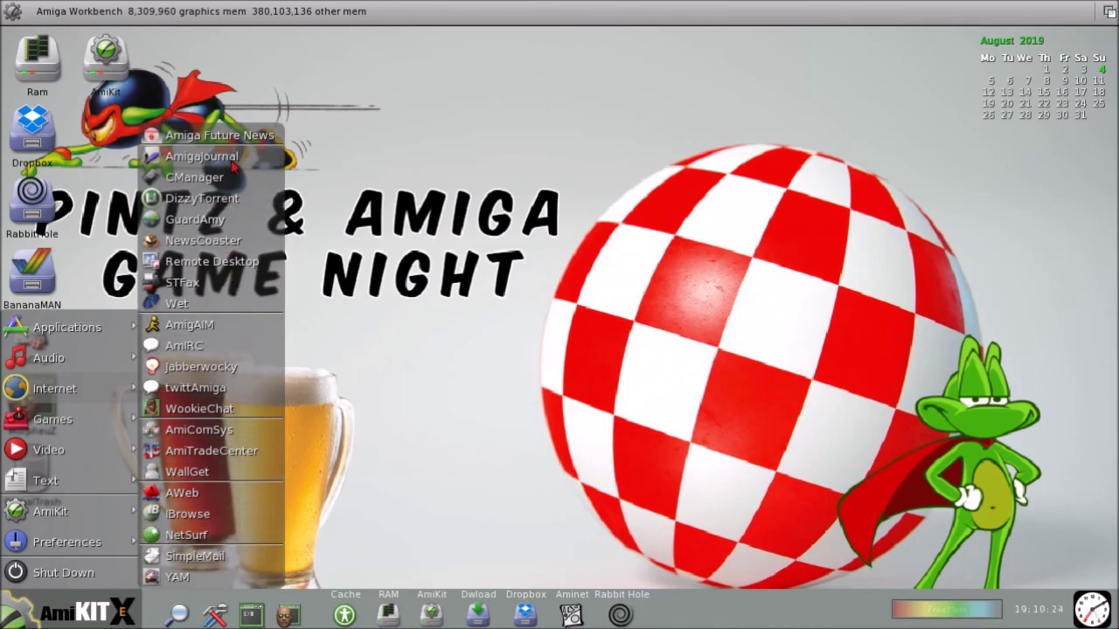
{"action": "left_click", "coordinate": [235, 208]}
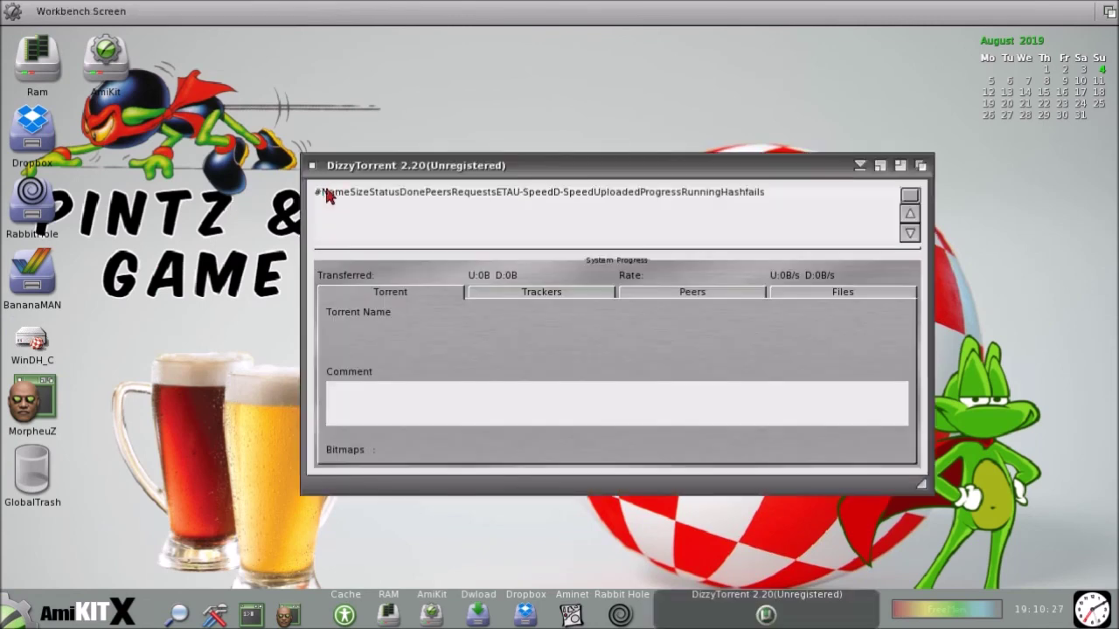
{"action": "left_click", "coordinate": [573, 294]}
{"action": "left_click", "coordinate": [692, 292]}
{"action": "left_click", "coordinate": [842, 292]}
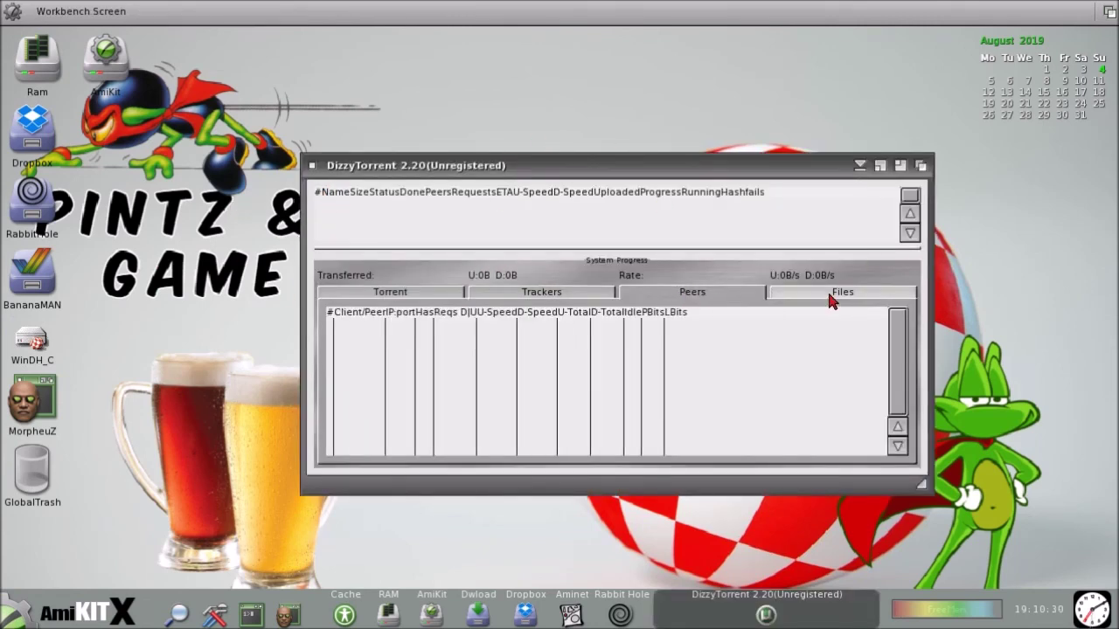
{"action": "left_click", "coordinate": [313, 167]}
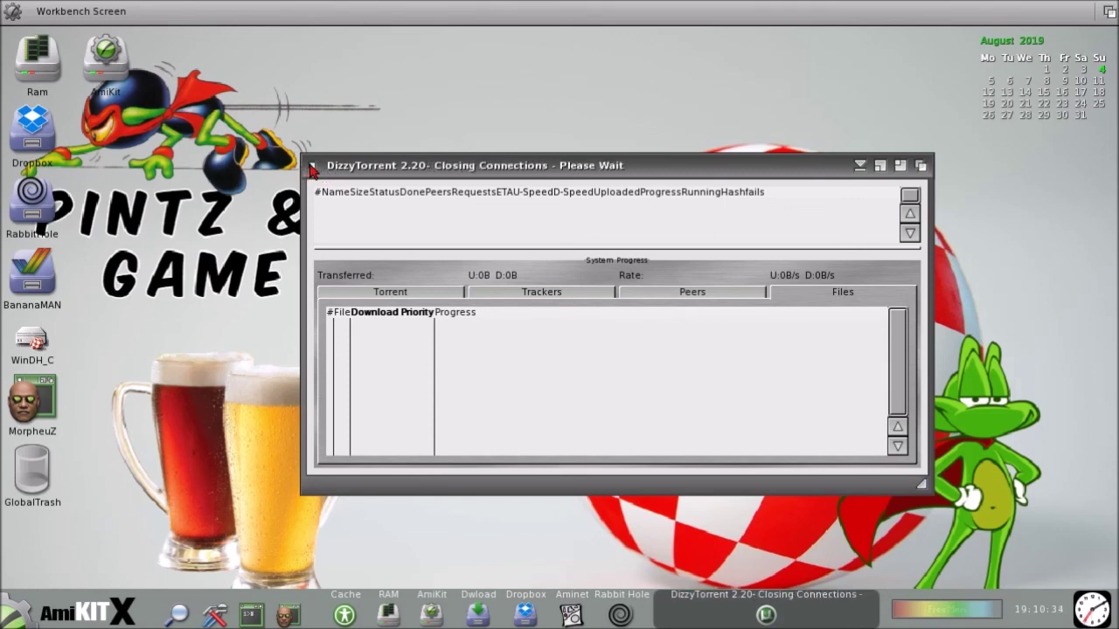
Launch AmiTradeCenter from the internet programs, look at its Server Manager, and close it.
{"action": "left_click", "coordinate": [18, 612]}
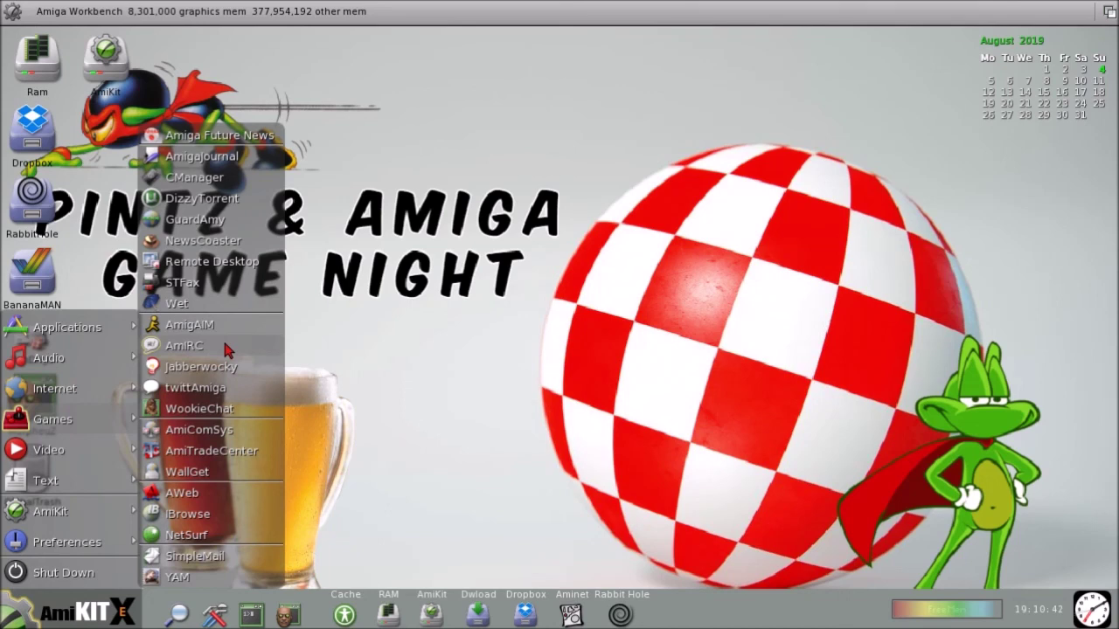
{"action": "left_click", "coordinate": [231, 457]}
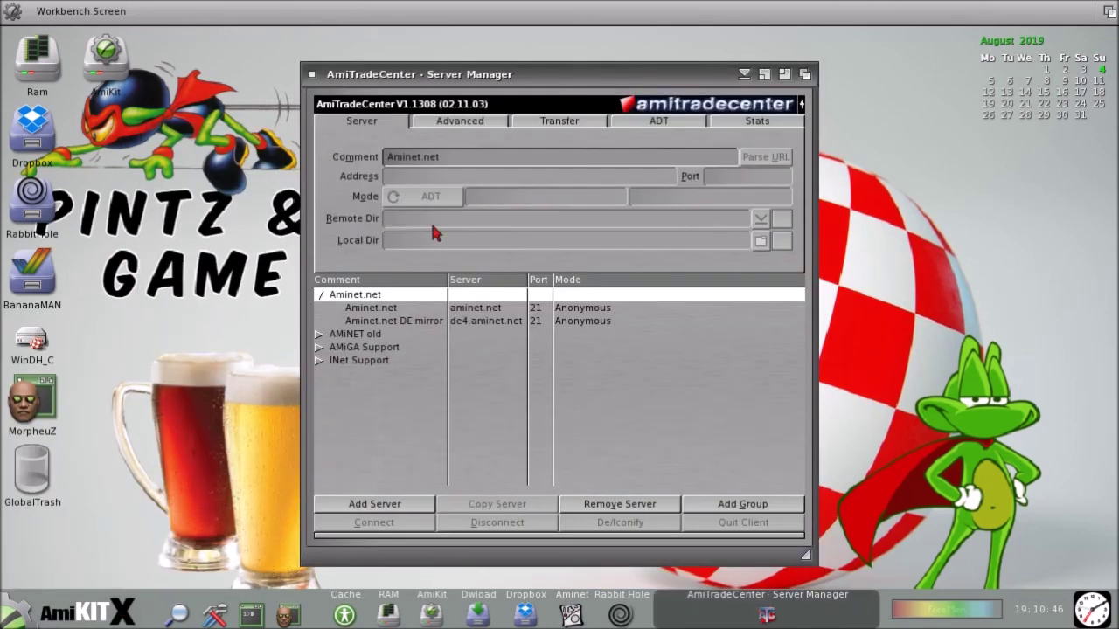
{"action": "left_click", "coordinate": [313, 76]}
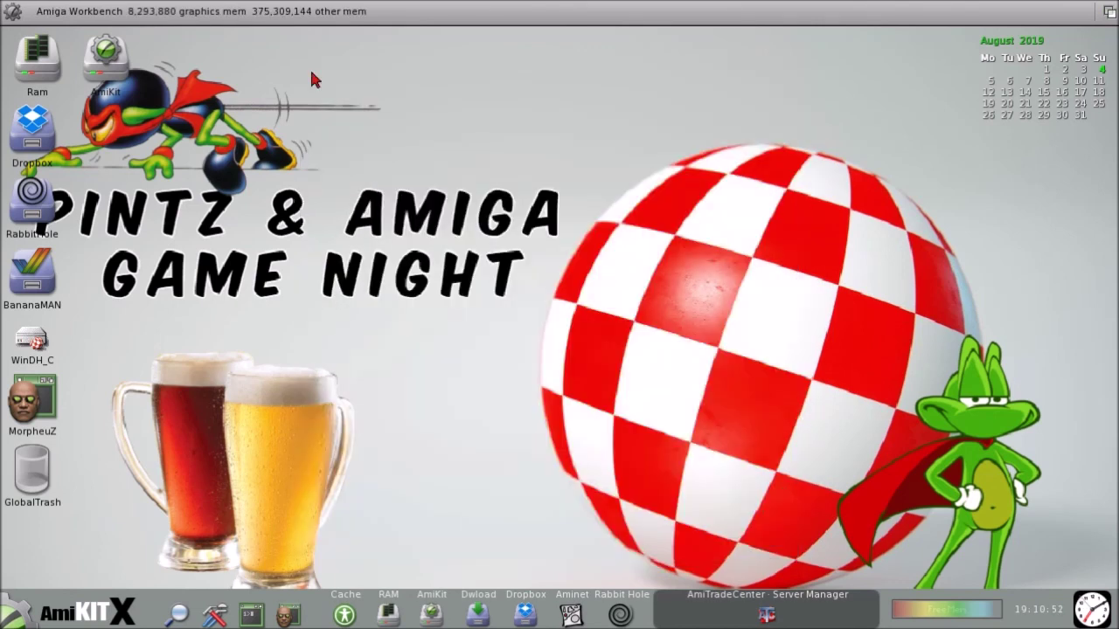
Launch the NetSurf browser from the internet programs and decline the new version.
{"action": "left_click", "coordinate": [14, 617]}
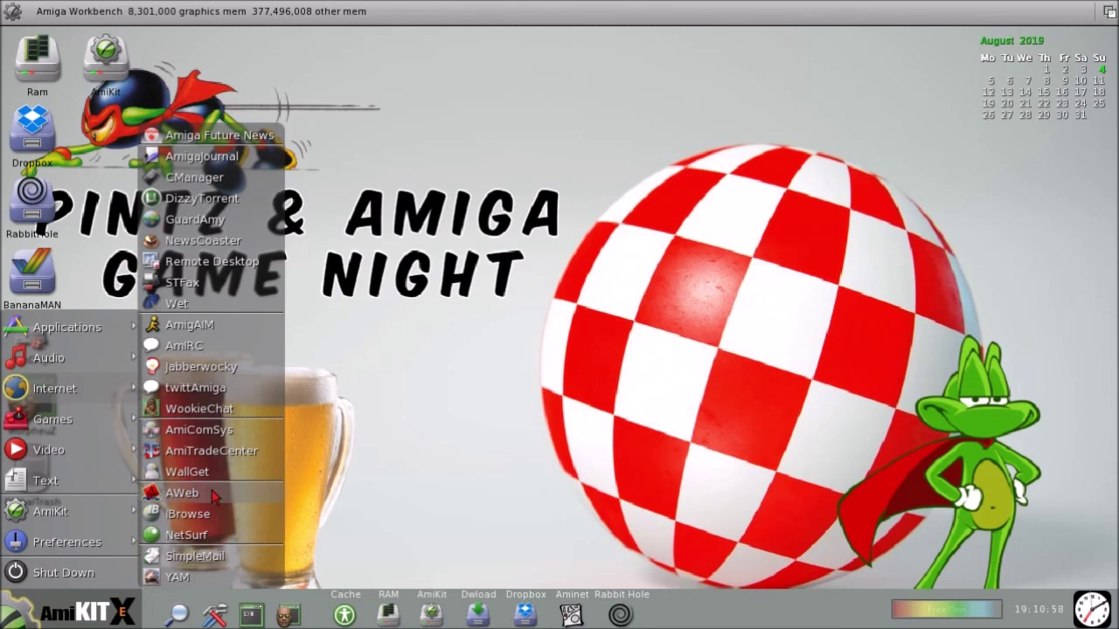
{"action": "left_click", "coordinate": [218, 543]}
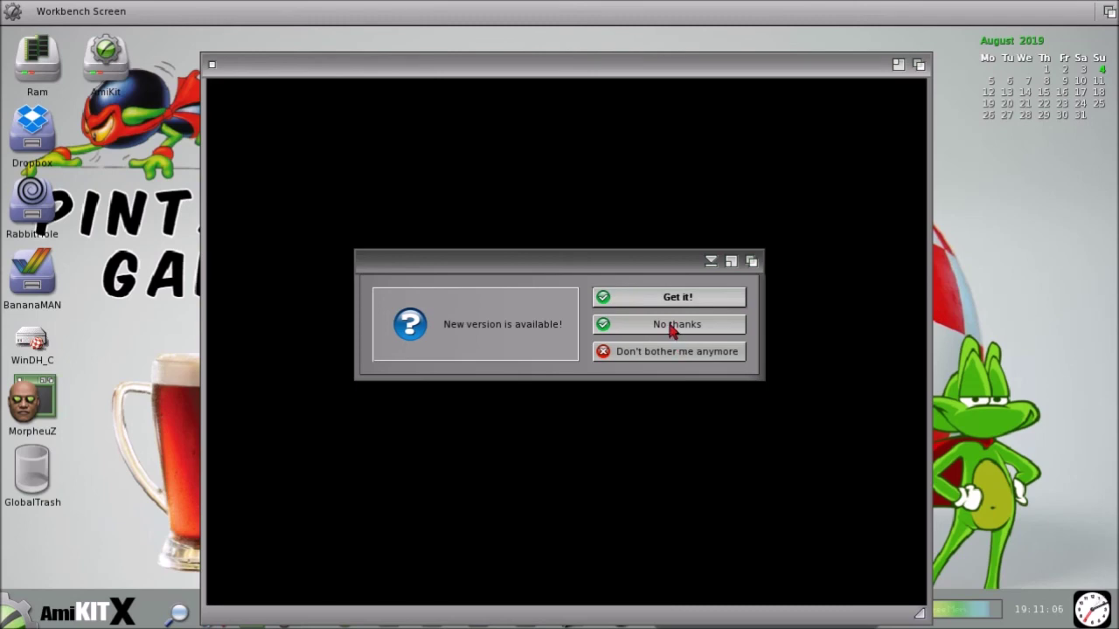
{"action": "left_click", "coordinate": [671, 329]}
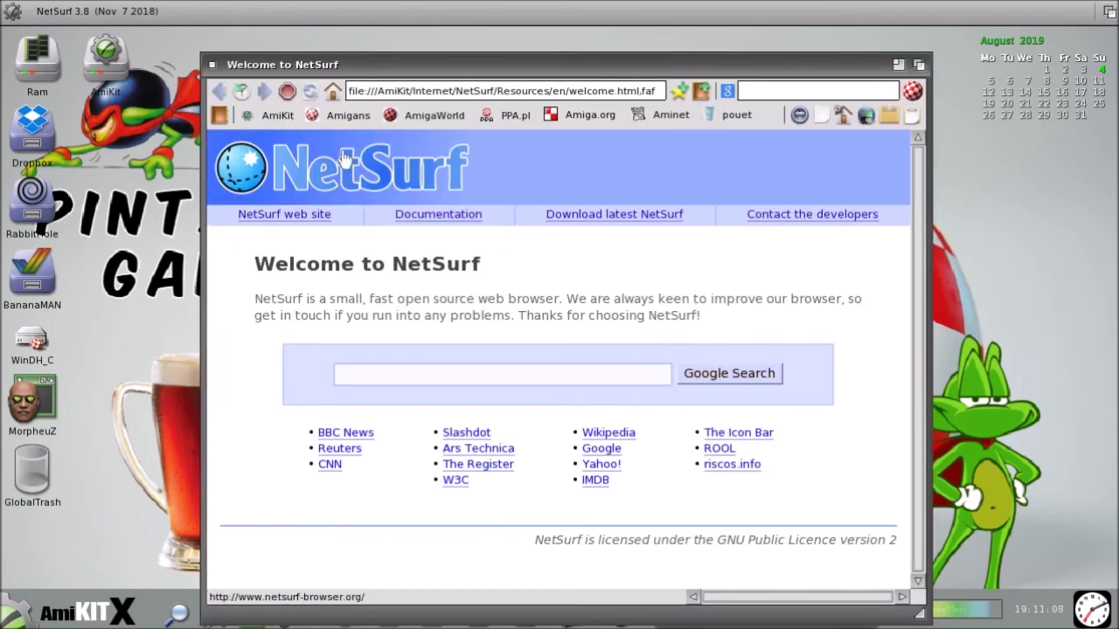
Visit the AmiKit Support Forum through its bookmark, skim the recent topics, and quit NetSurf.
{"action": "left_click", "coordinate": [278, 118]}
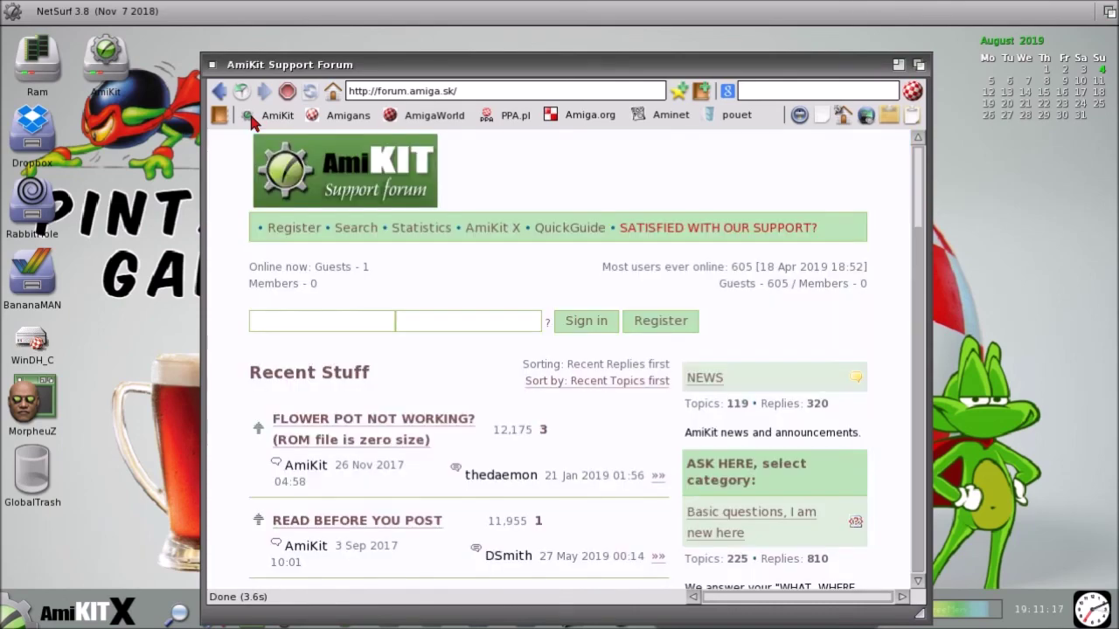
{"action": "scroll", "coordinate": [554, 427], "scroll_direction": "down", "scroll_amount": 10}
{"action": "scroll", "coordinate": [555, 427], "scroll_direction": "up", "scroll_amount": 8}
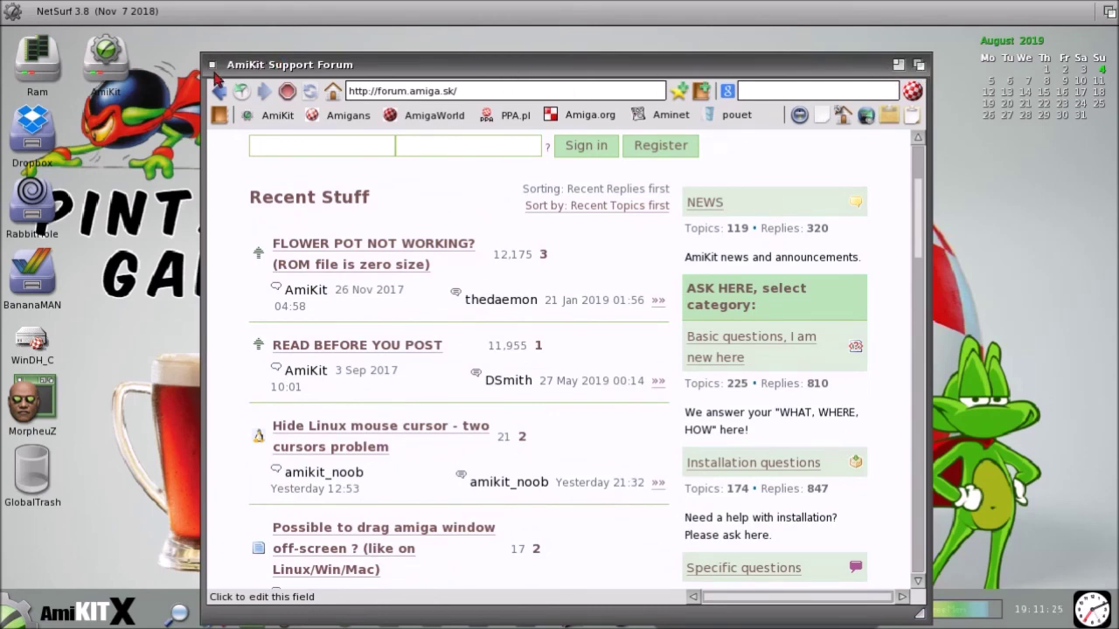
{"action": "left_click", "coordinate": [212, 65]}
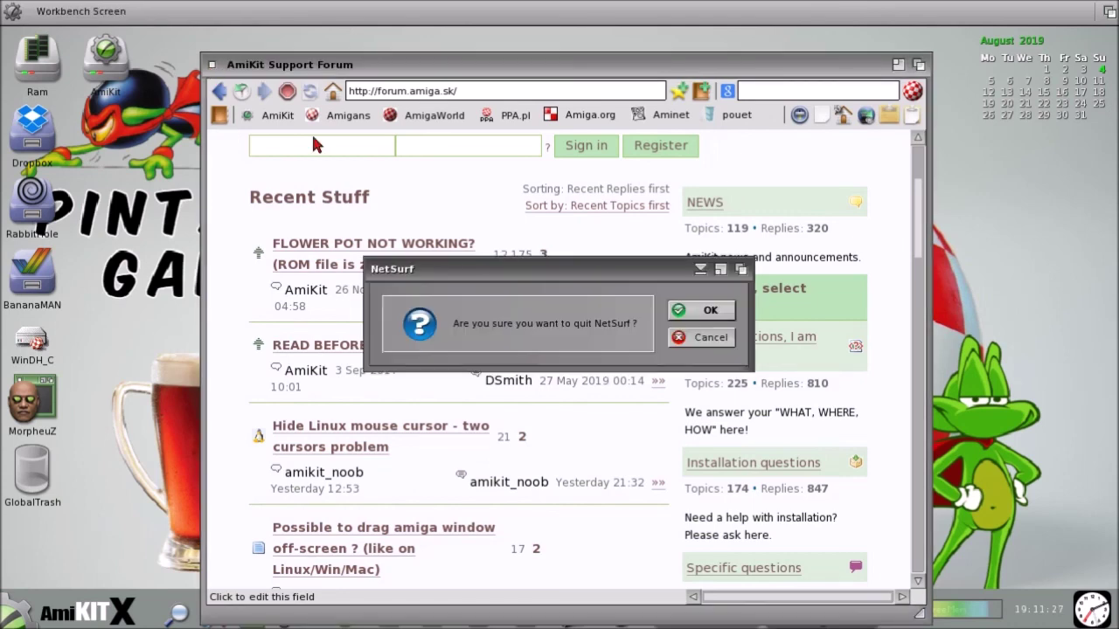
{"action": "left_click", "coordinate": [713, 312]}
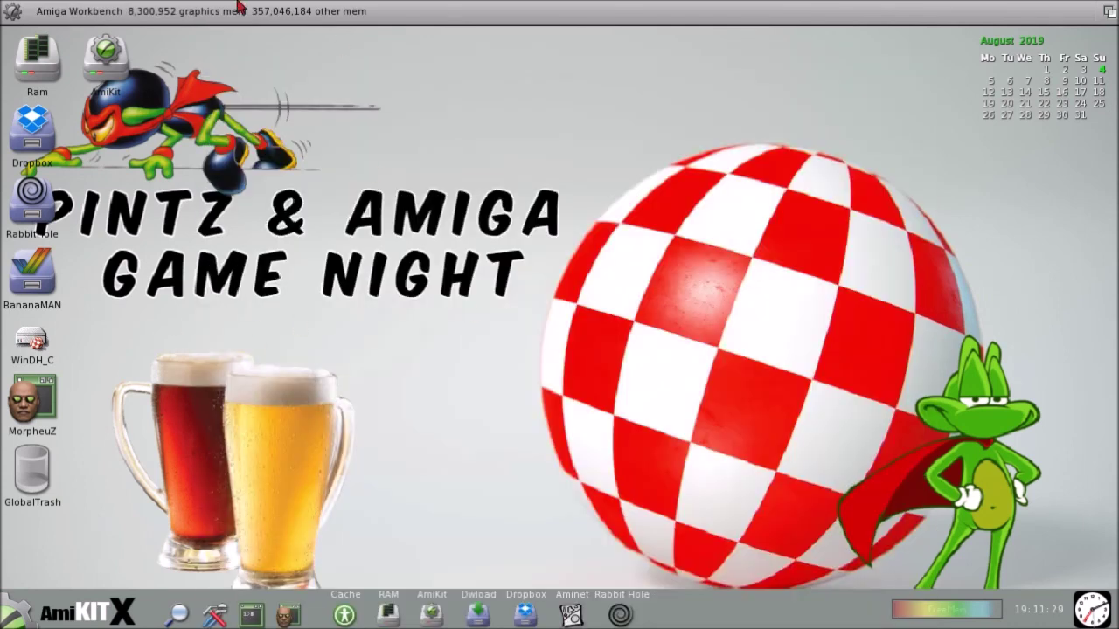